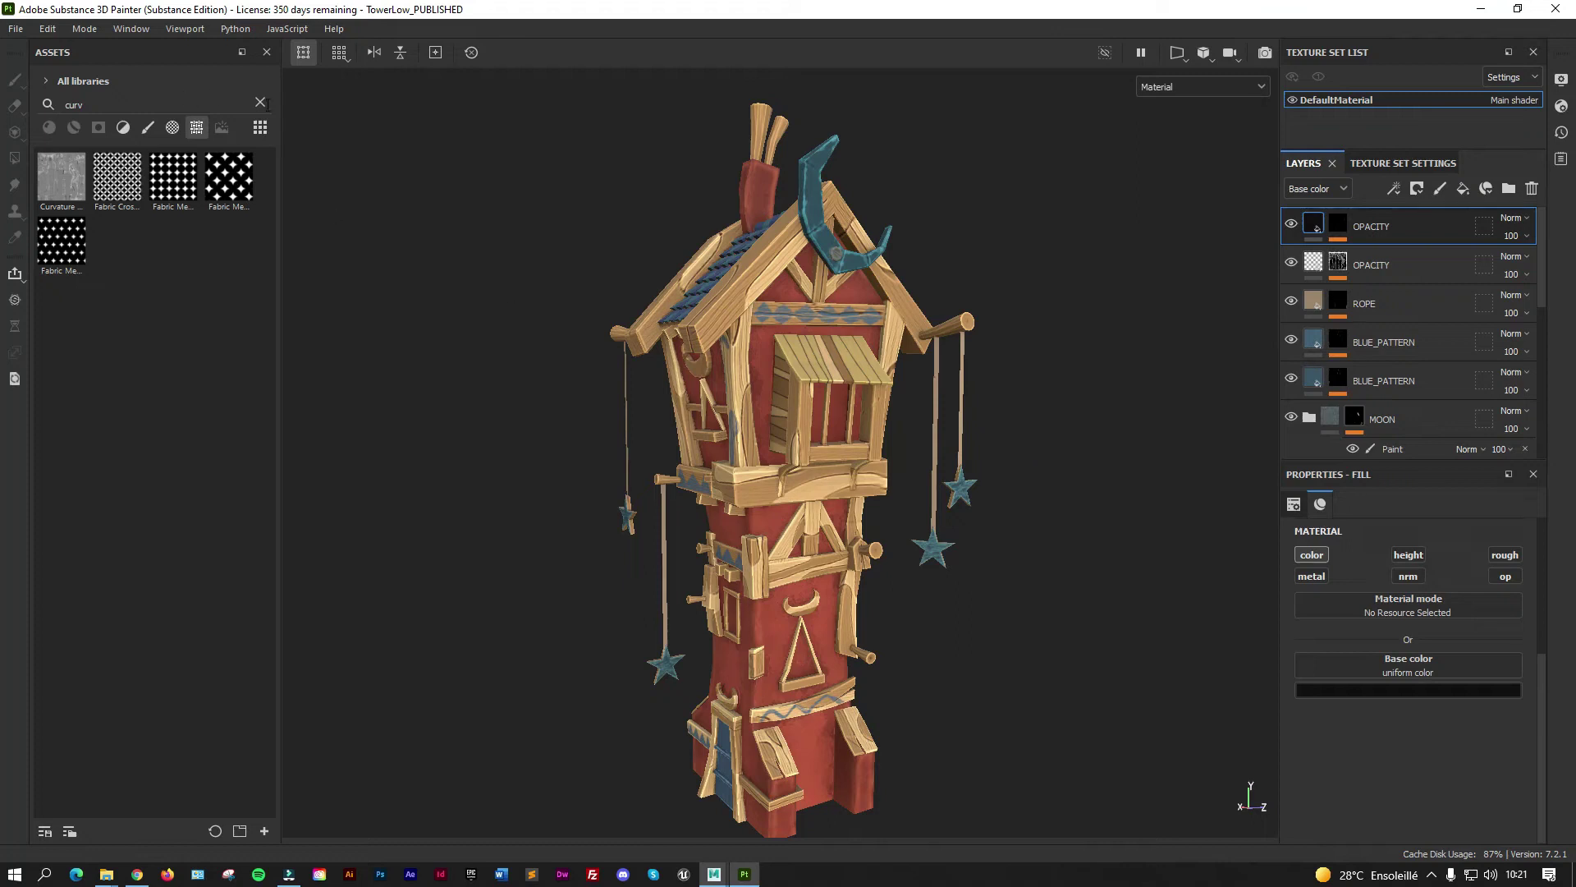
# Open the Export textures dialog on its Output Templates presets.
pyautogui.click(15, 29)
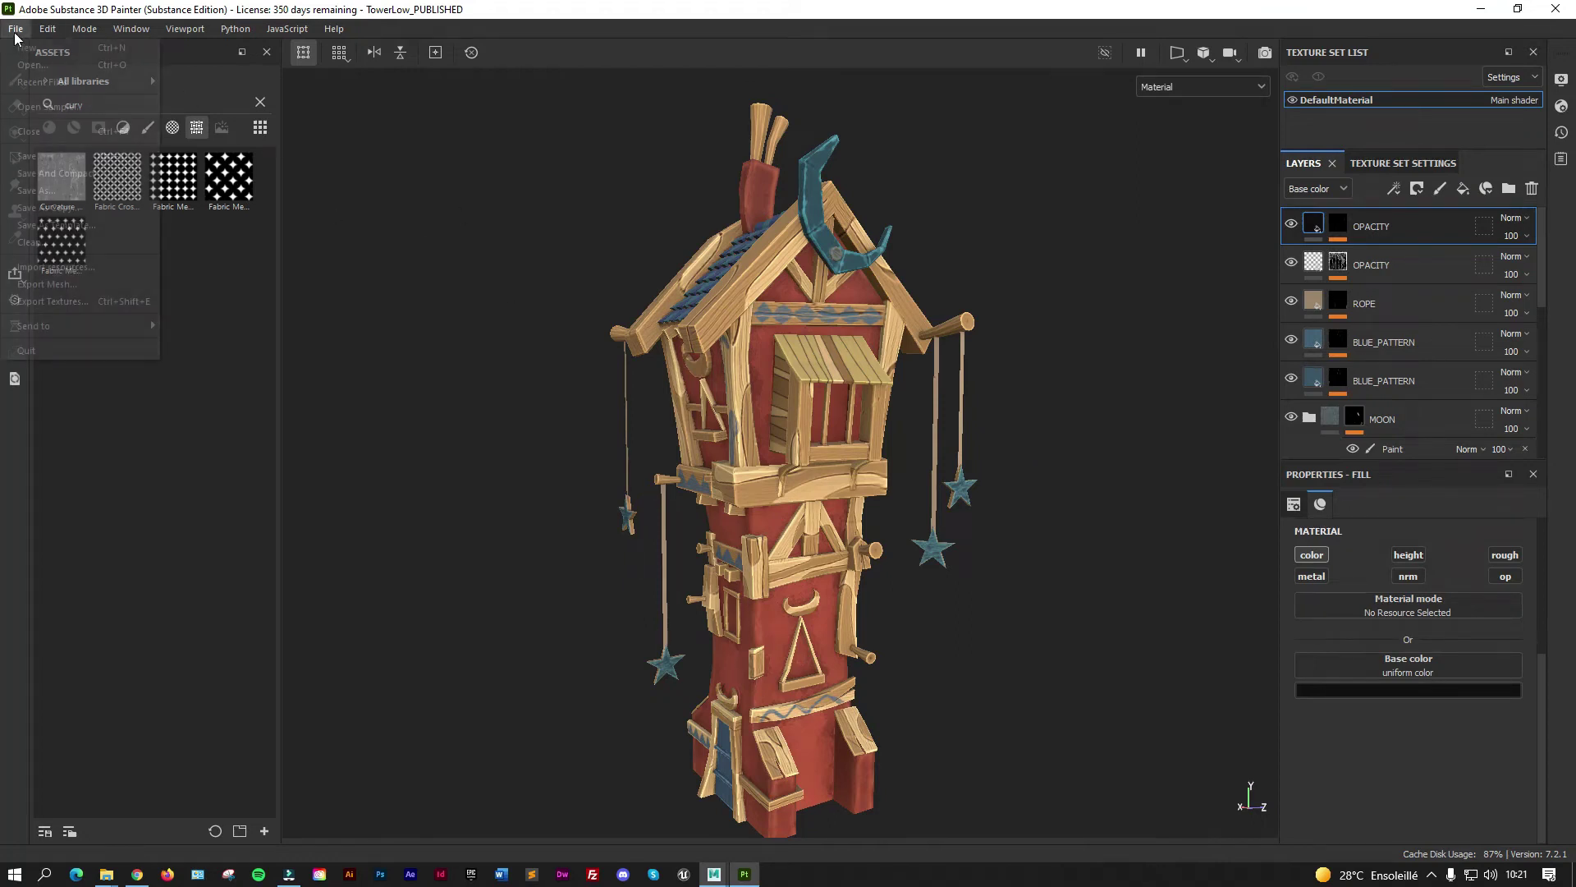
pyautogui.click(87, 302)
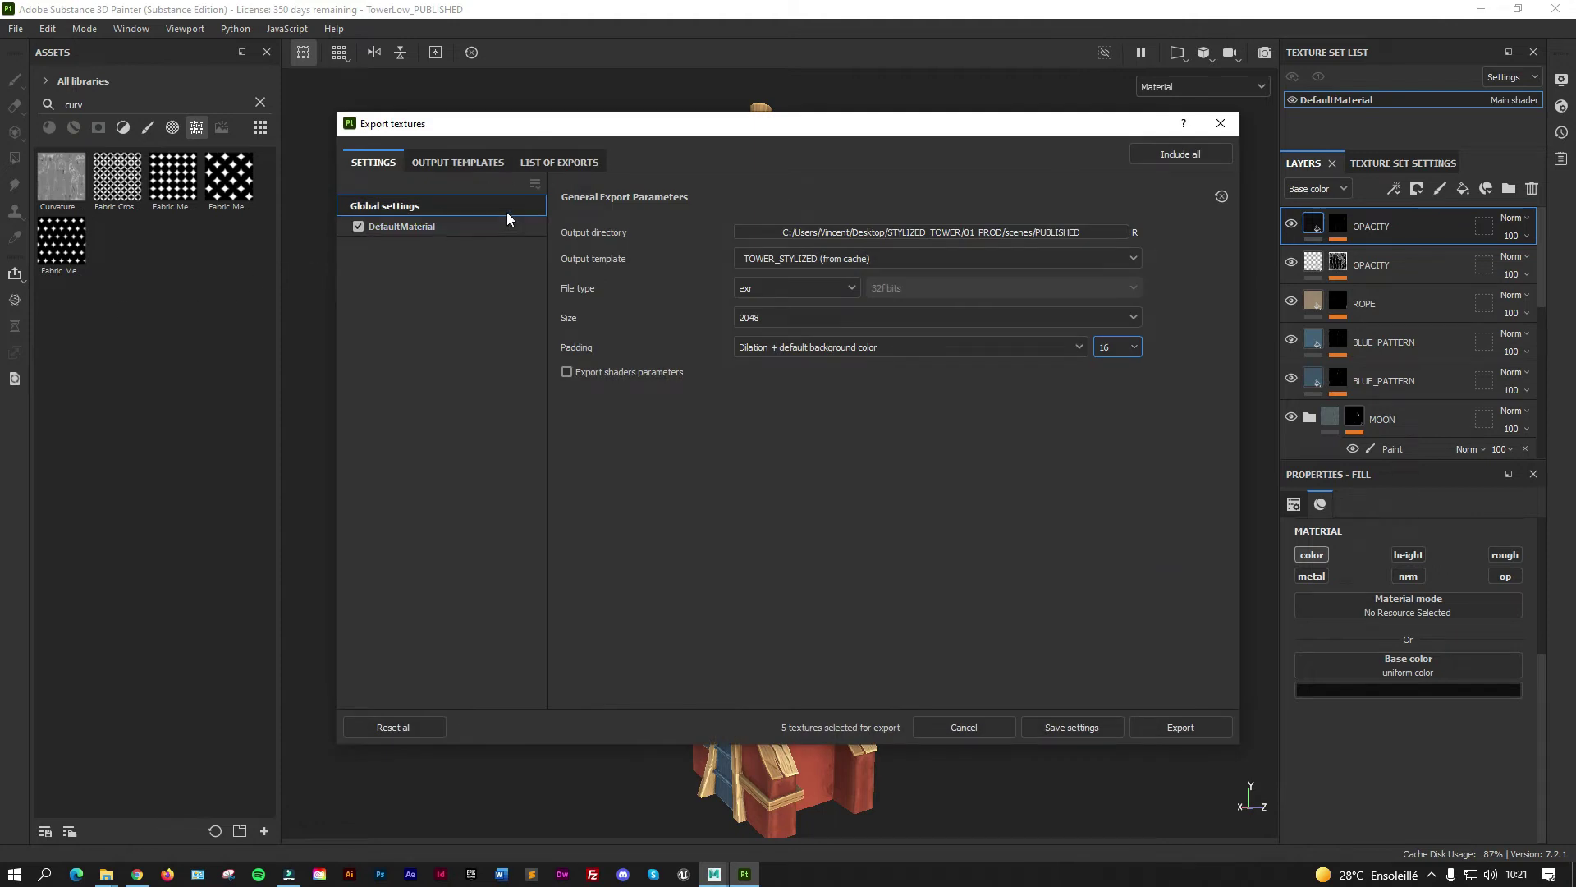
pyautogui.click(473, 162)
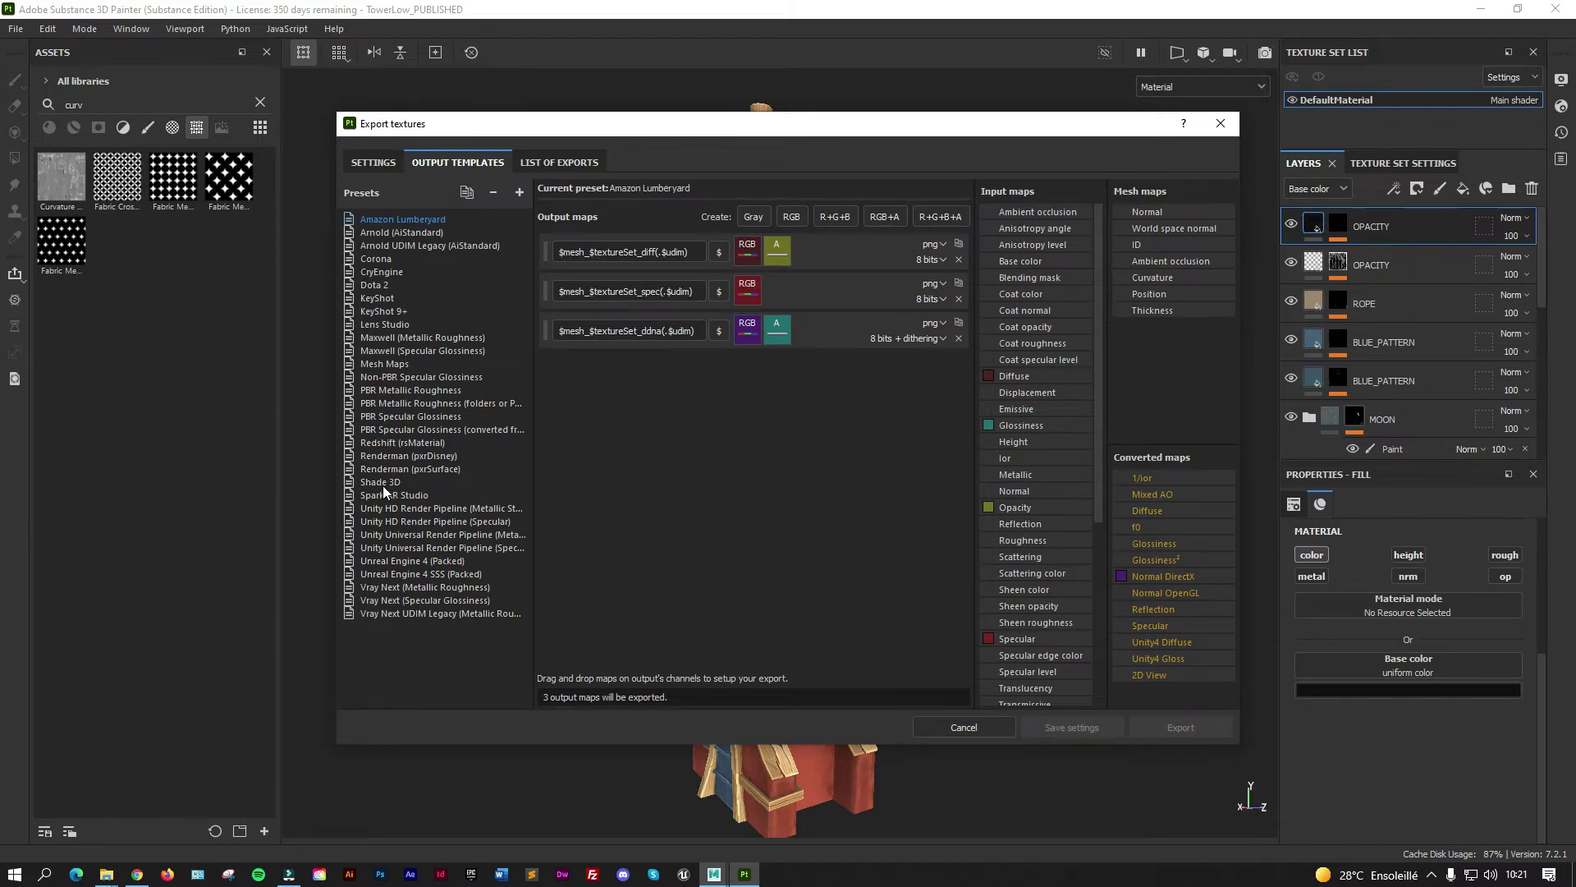
# Compare PBR Metallic Roughness, Unreal Engine 4 (Packed) and Unreal Engine 4 SSS (Packed), settling on Unreal Engine 4 (Packed).
pyautogui.click(380, 391)
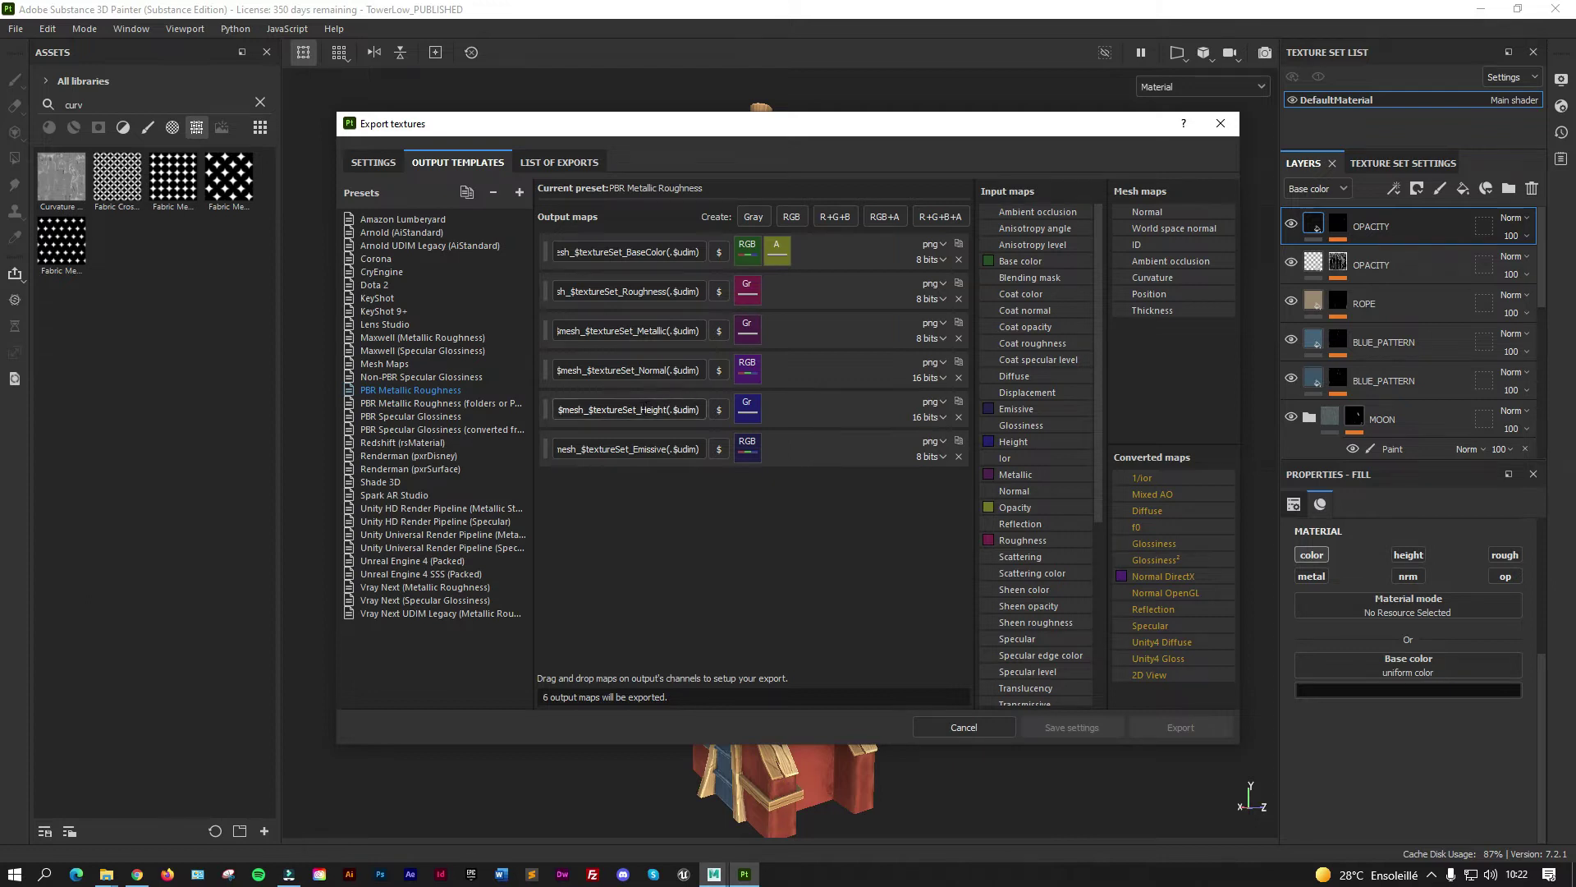
pyautogui.click(407, 560)
pyautogui.click(412, 573)
pyautogui.click(431, 560)
pyautogui.click(429, 572)
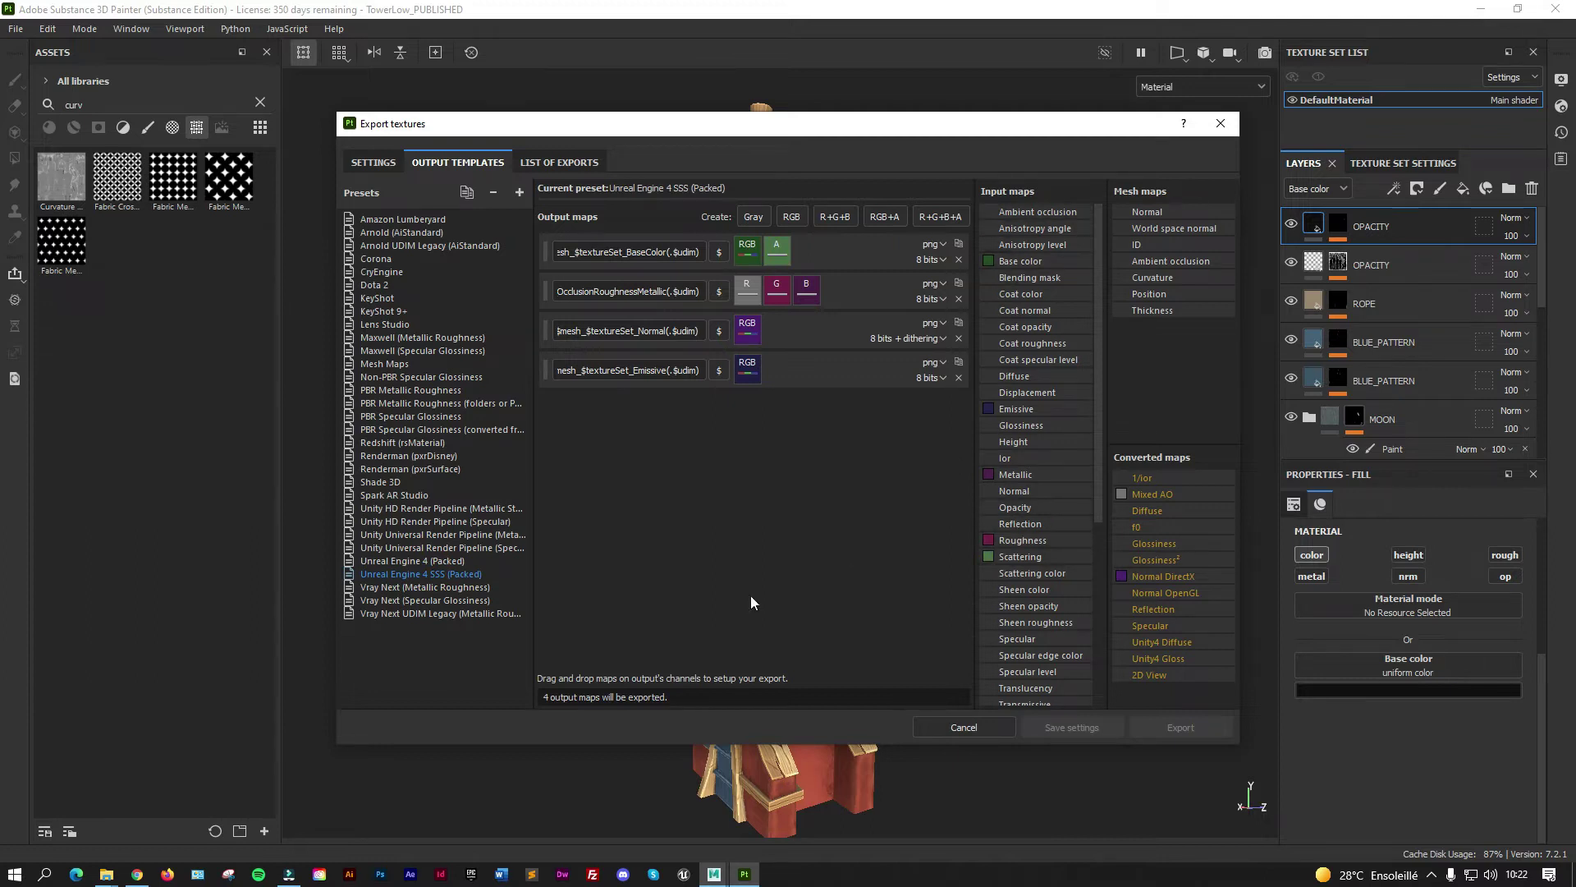
pyautogui.click(433, 563)
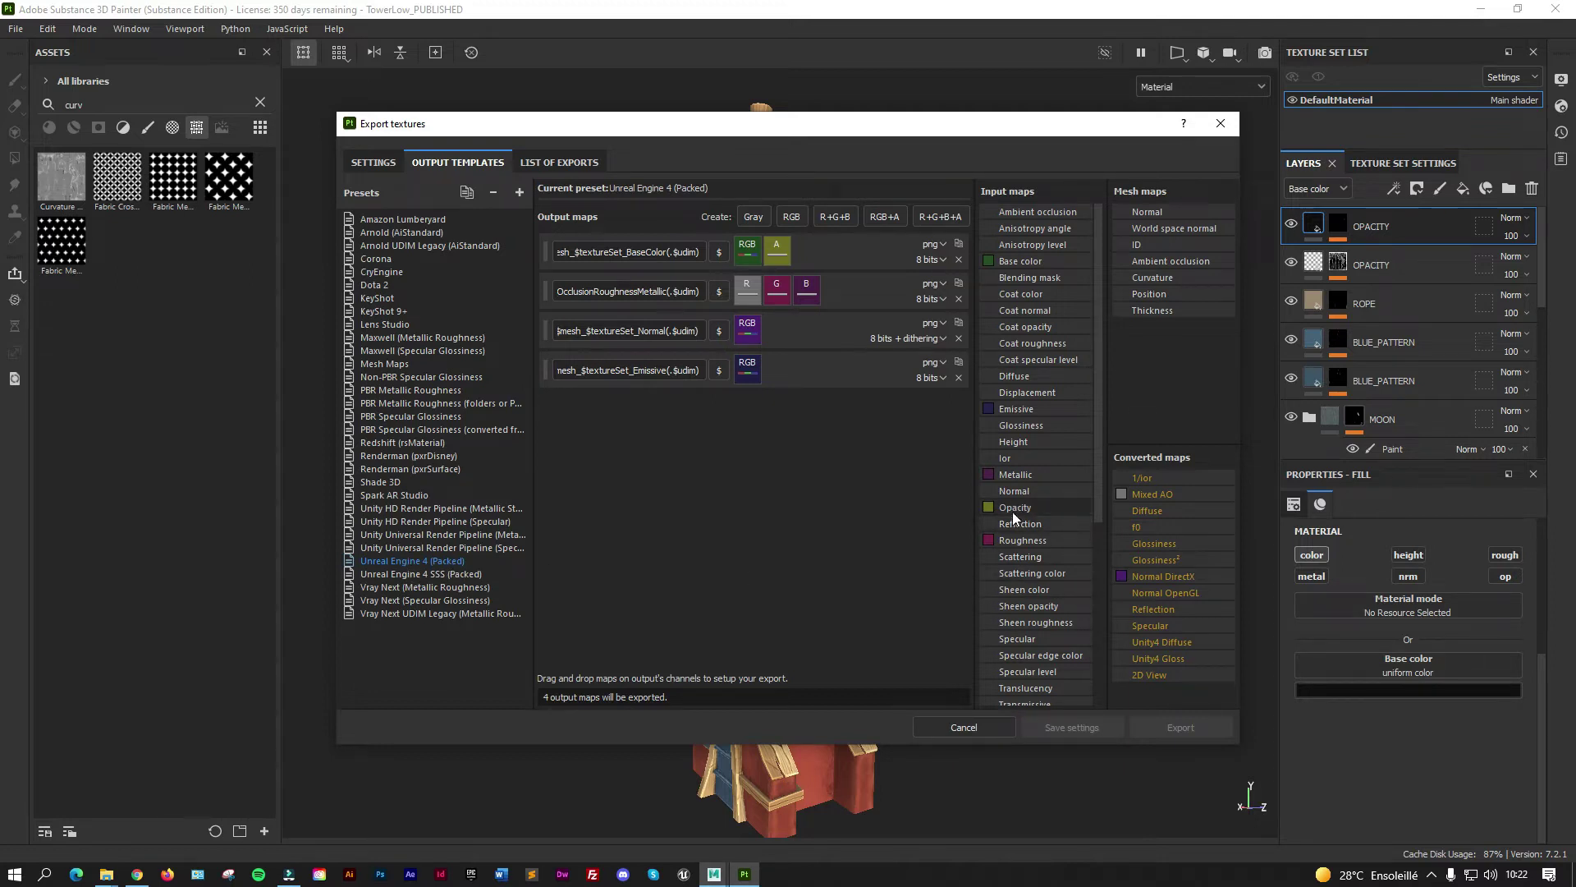
pyautogui.click(392, 574)
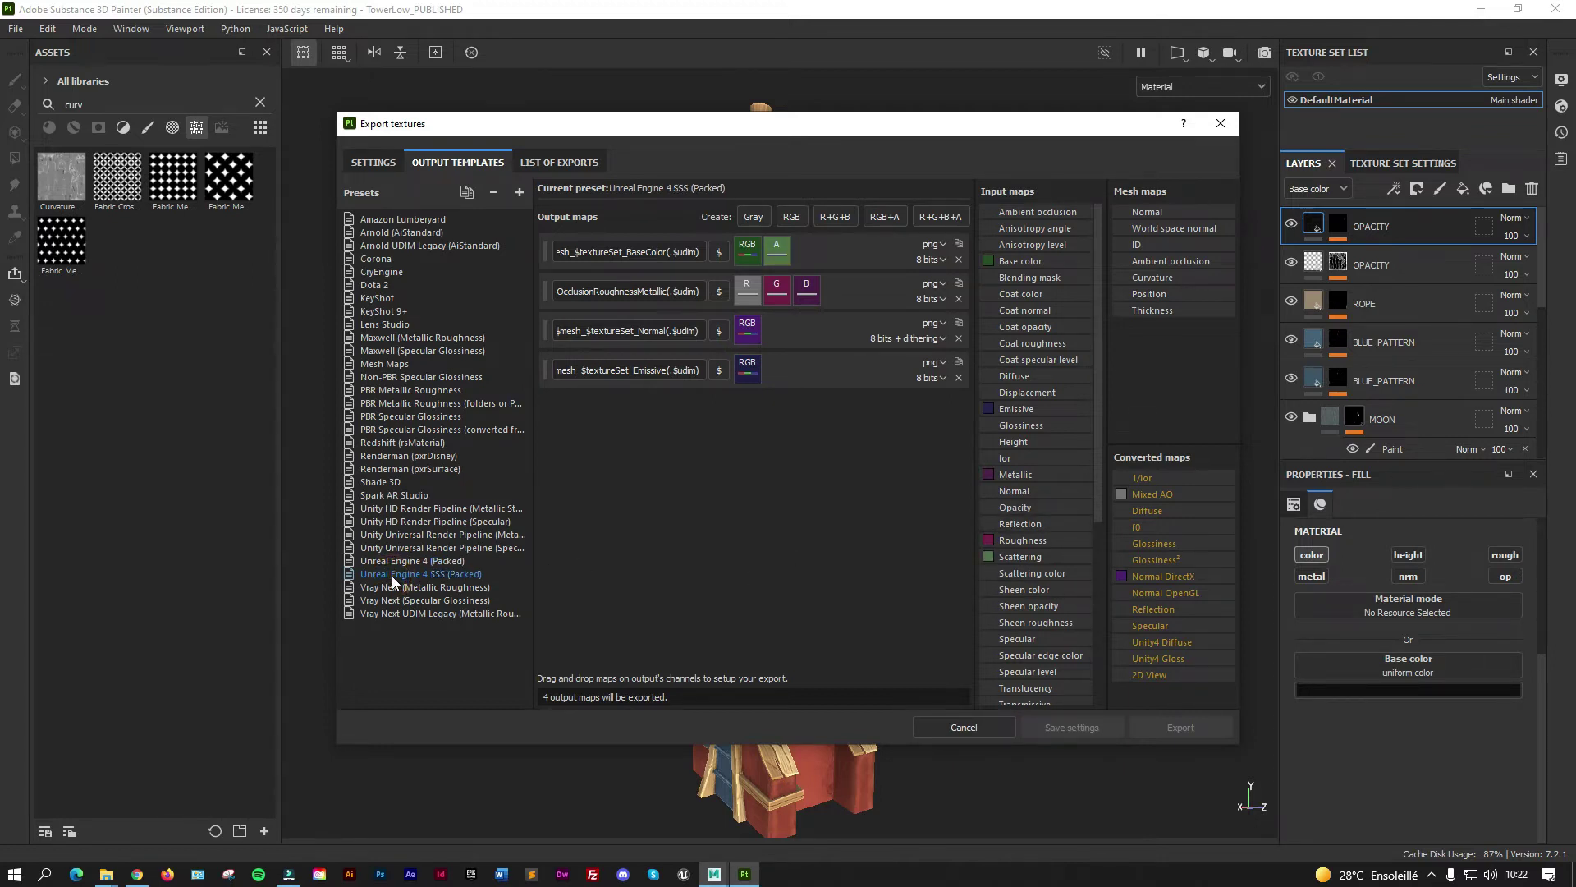
pyautogui.click(437, 561)
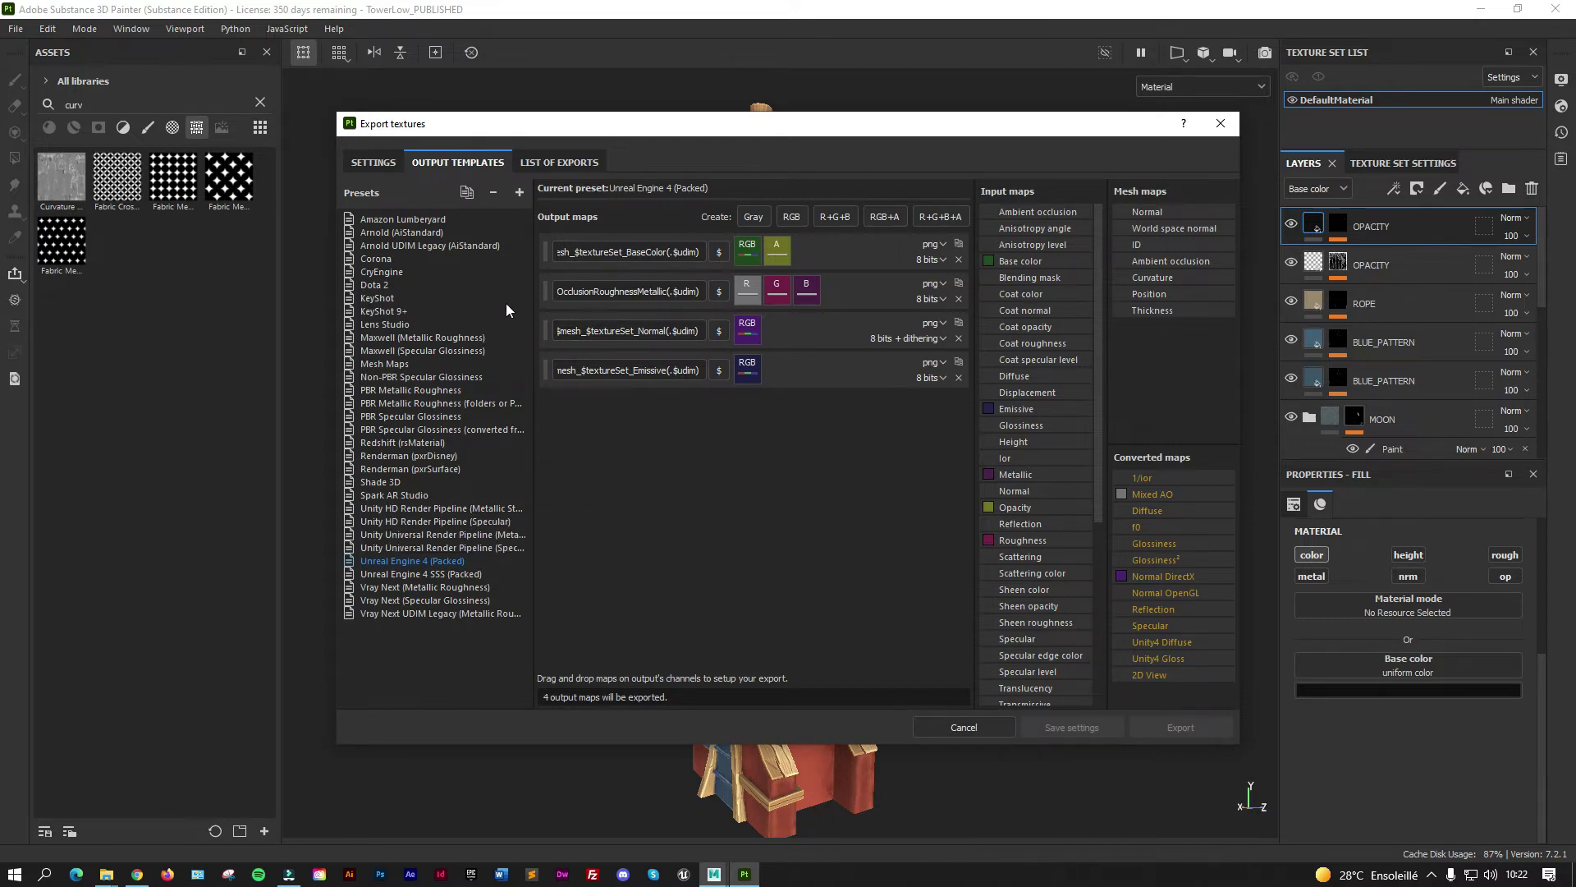
# Add a new export template named TOWER_EXPORT and nudge the dialog slightly left.
pyautogui.click(519, 193)
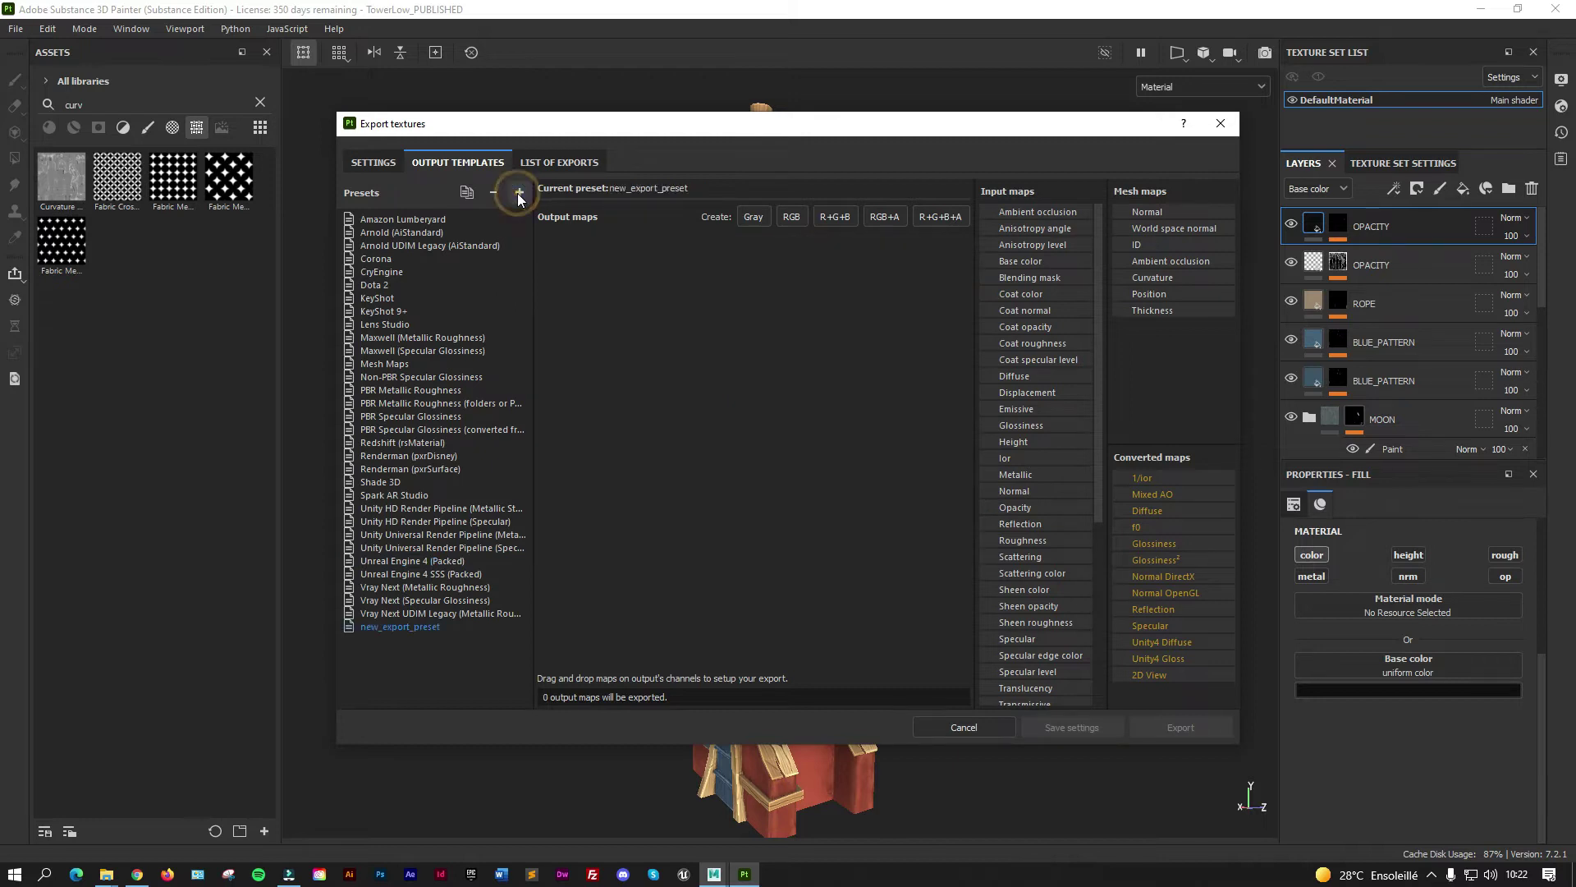
pyautogui.write('TOWER_EXPORT')
pyautogui.press('Return')
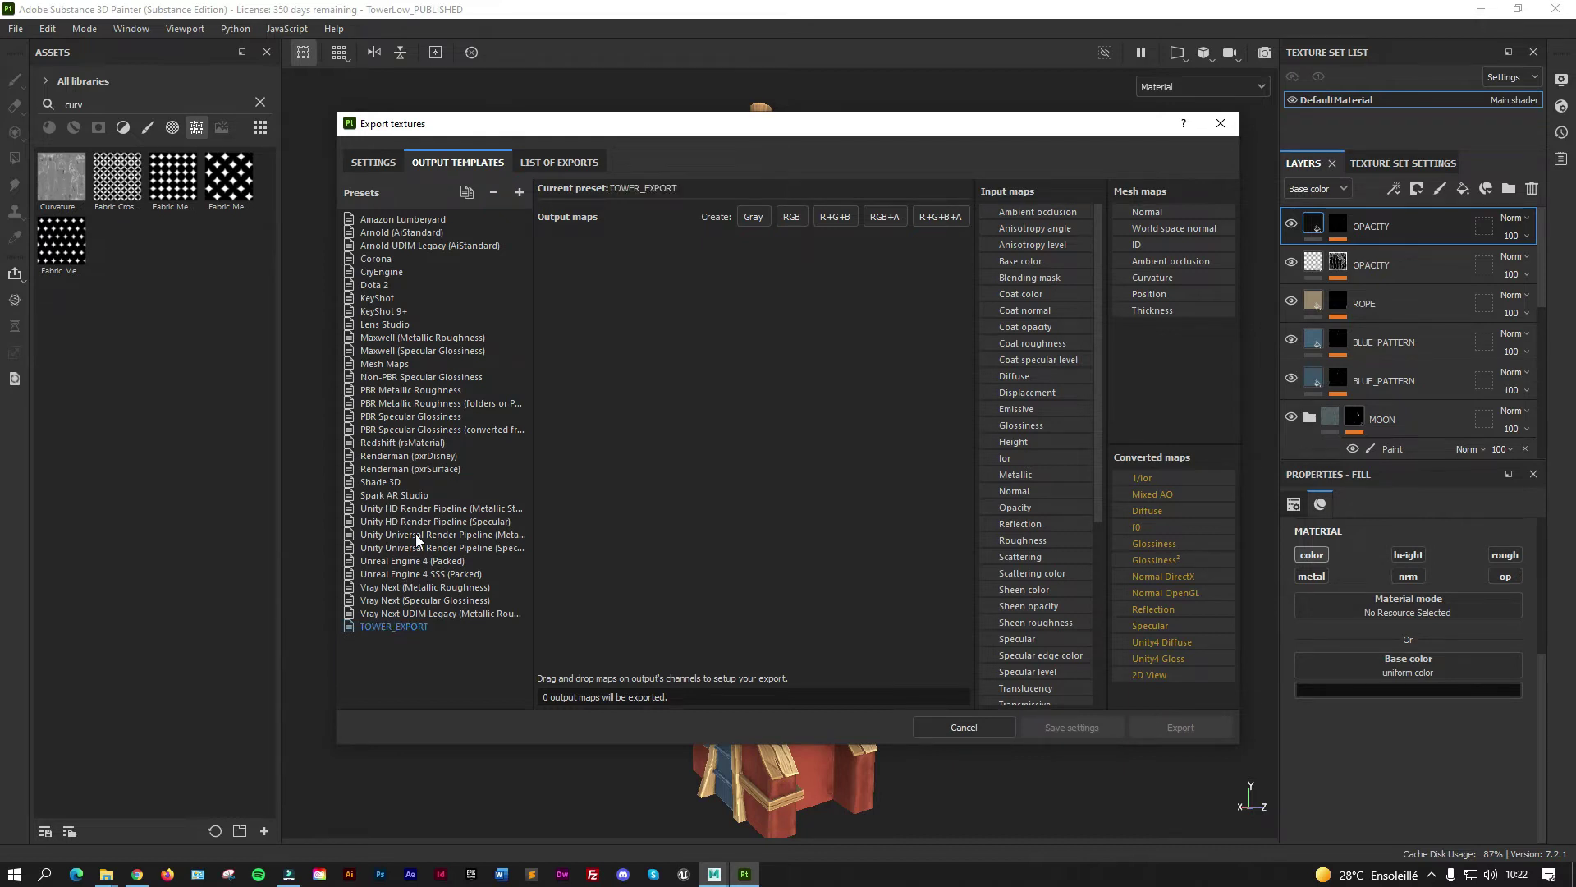
pyautogui.moveTo(1100, 131)
pyautogui.mouseDown()
pyautogui.moveTo(1054, 129)
pyautogui.moveTo(1066, 143)
pyautogui.mouseUp()
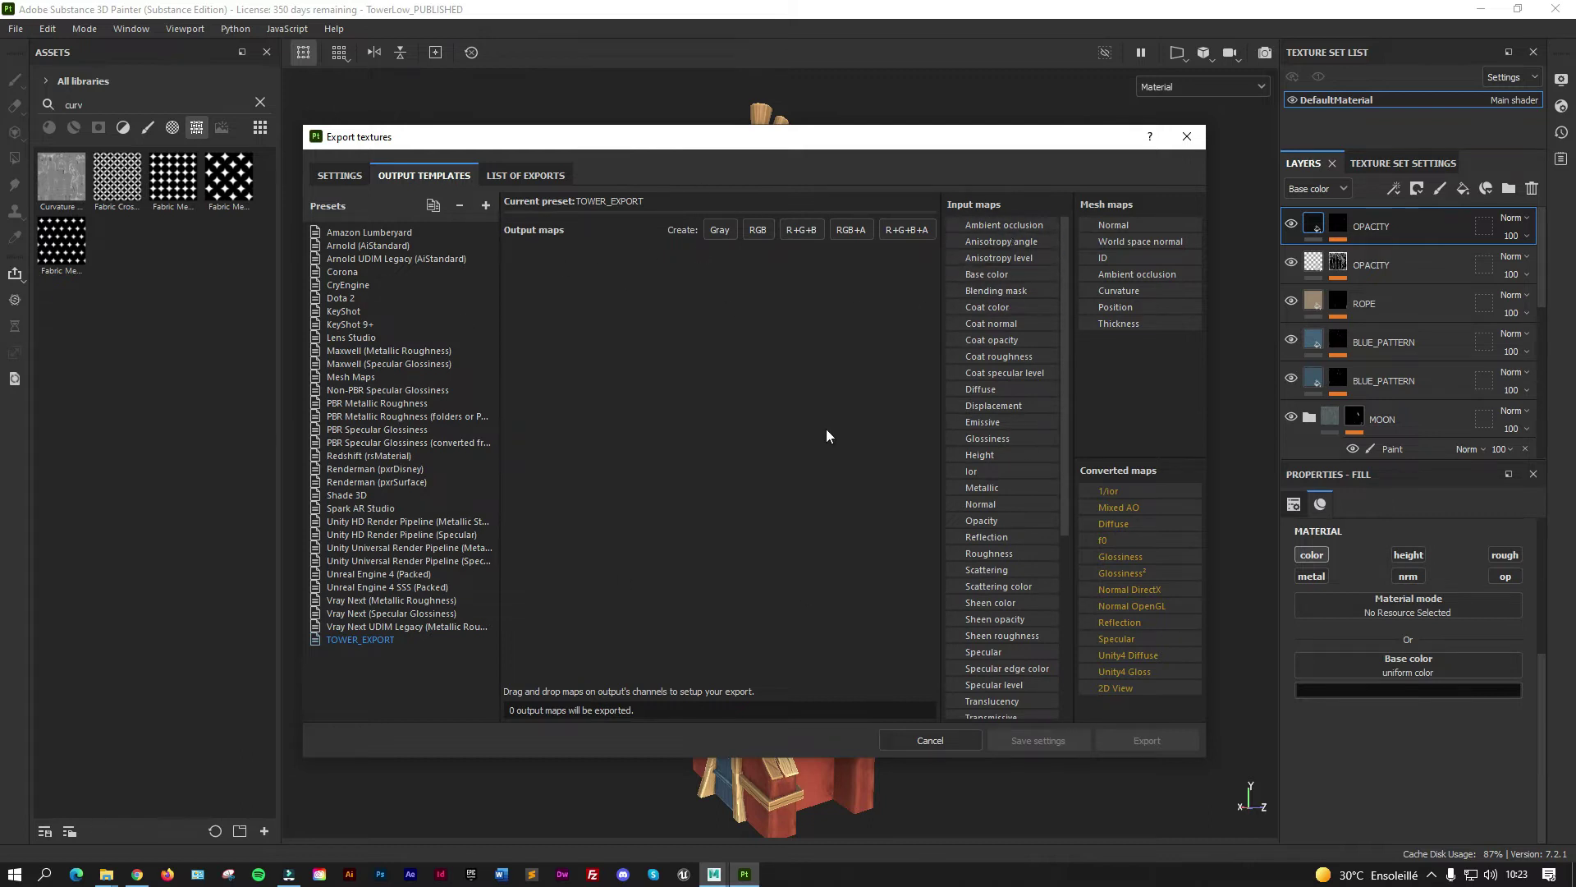
pyautogui.moveTo(810, 146); pyautogui.dragTo(806, 148)
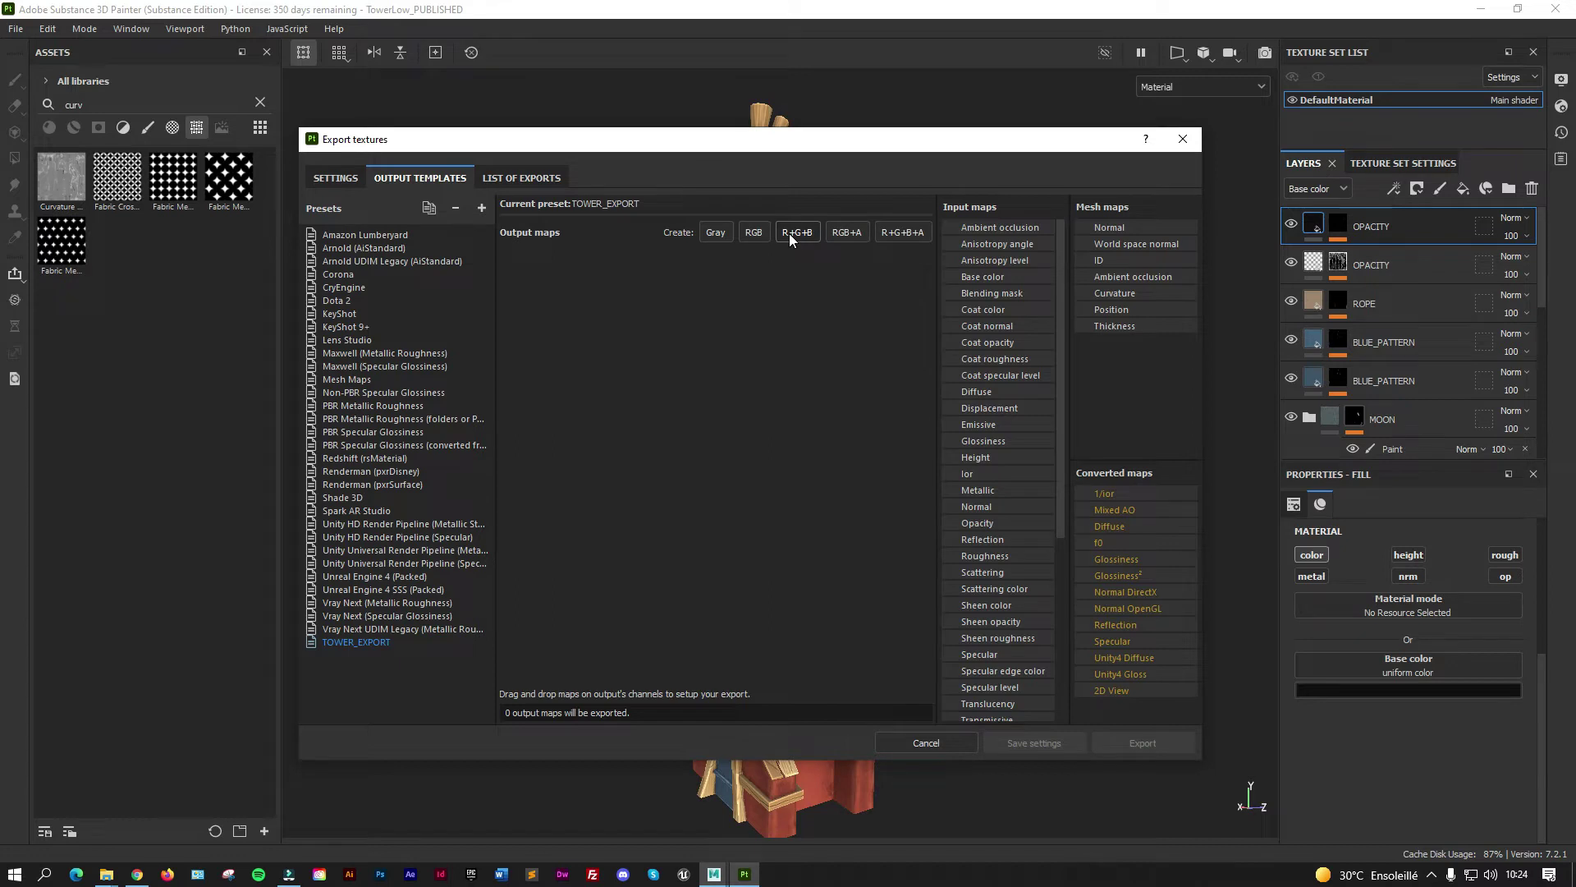
# Add Gray and RGB output maps, then delete the Grayscale map, leaving one RGB map.
pyautogui.click(716, 233)
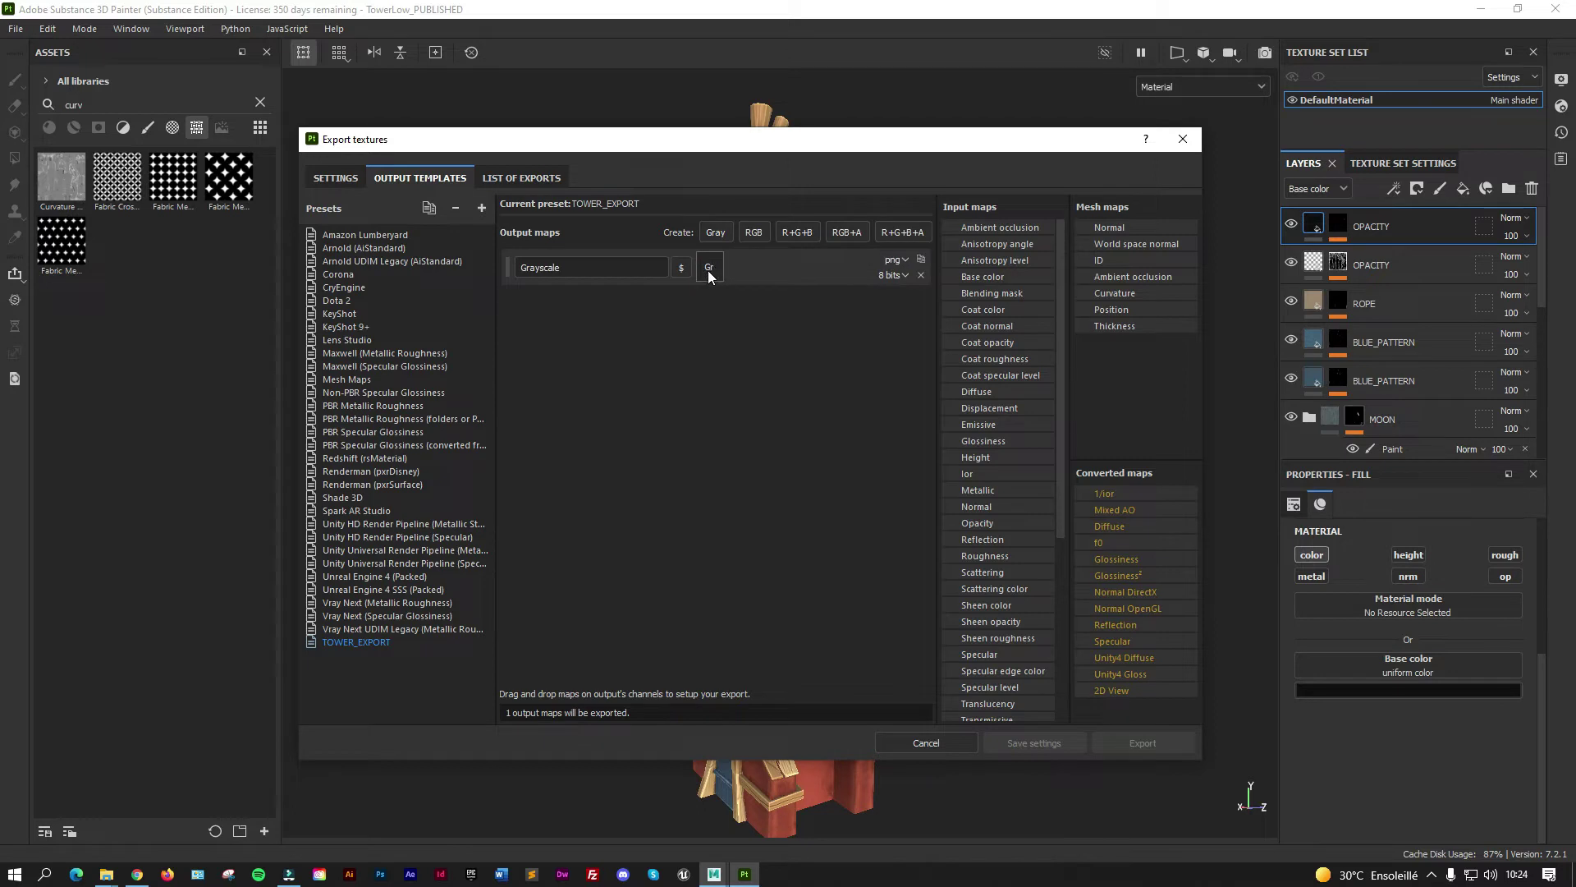
pyautogui.click(795, 233)
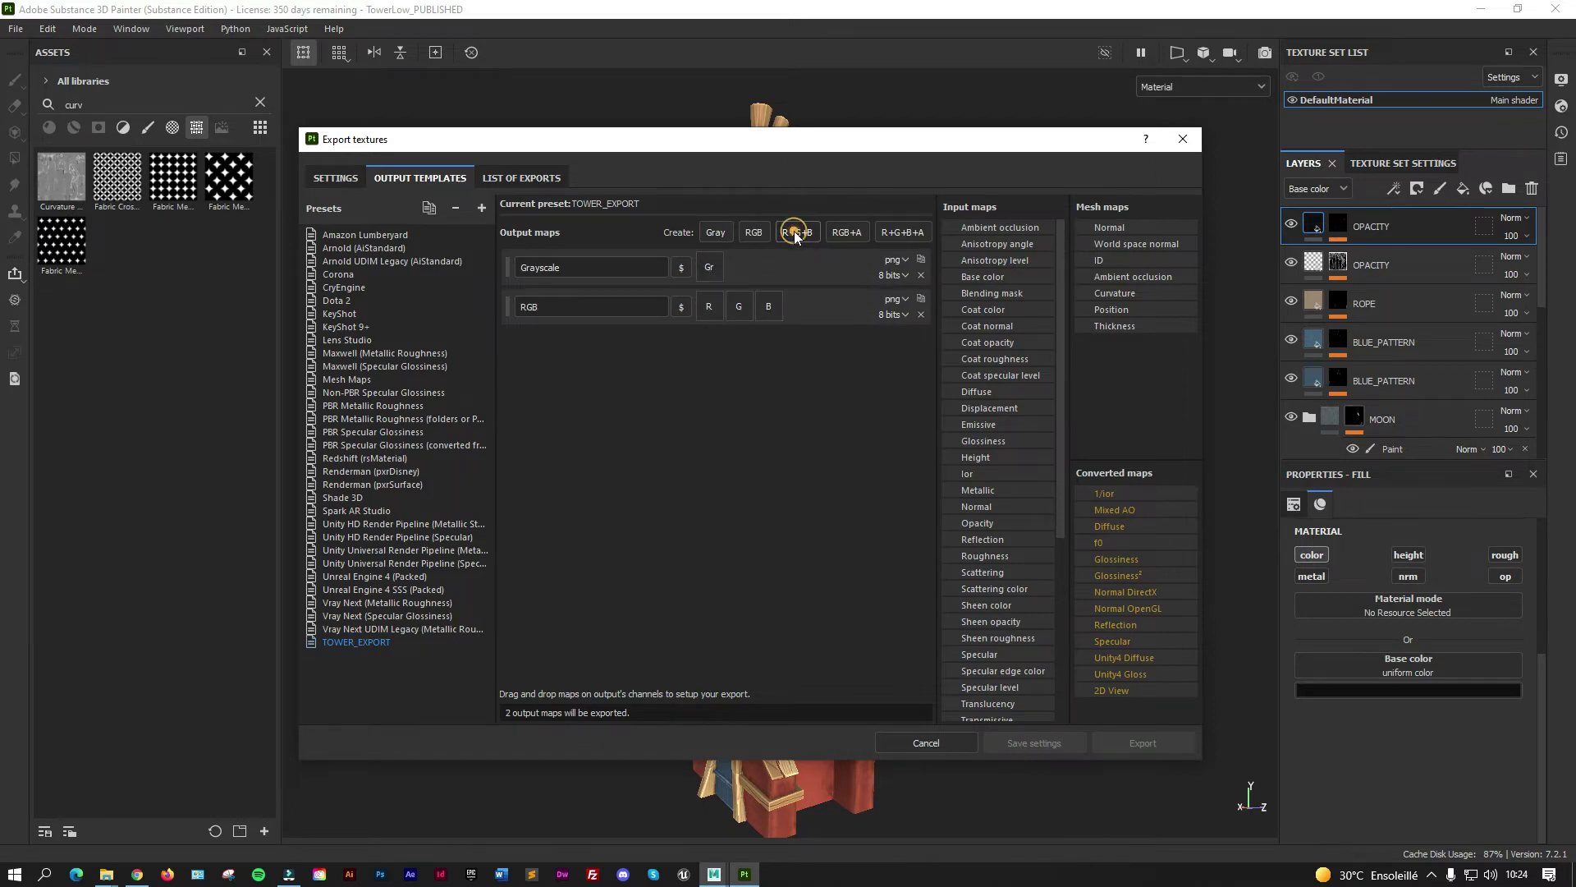
pyautogui.click(921, 275)
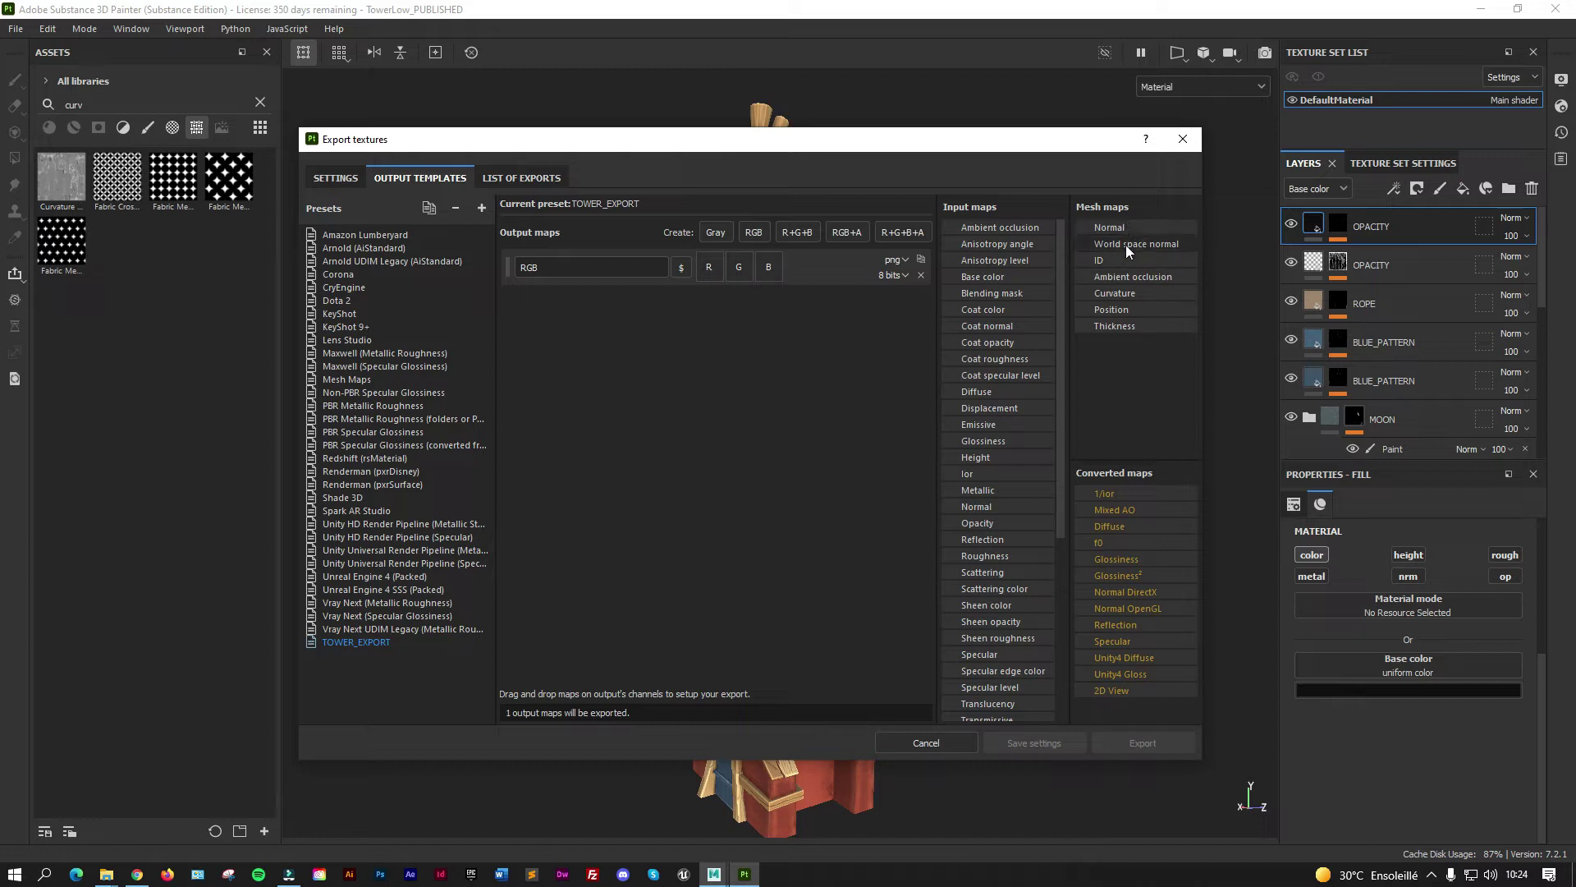
# Fill the RGB map's R, G, B with Ambient occlusion, Curvature and Thickness gray channels.
pyautogui.moveTo(1139, 278); pyautogui.dragTo(709, 267)
pyautogui.click(743, 292)
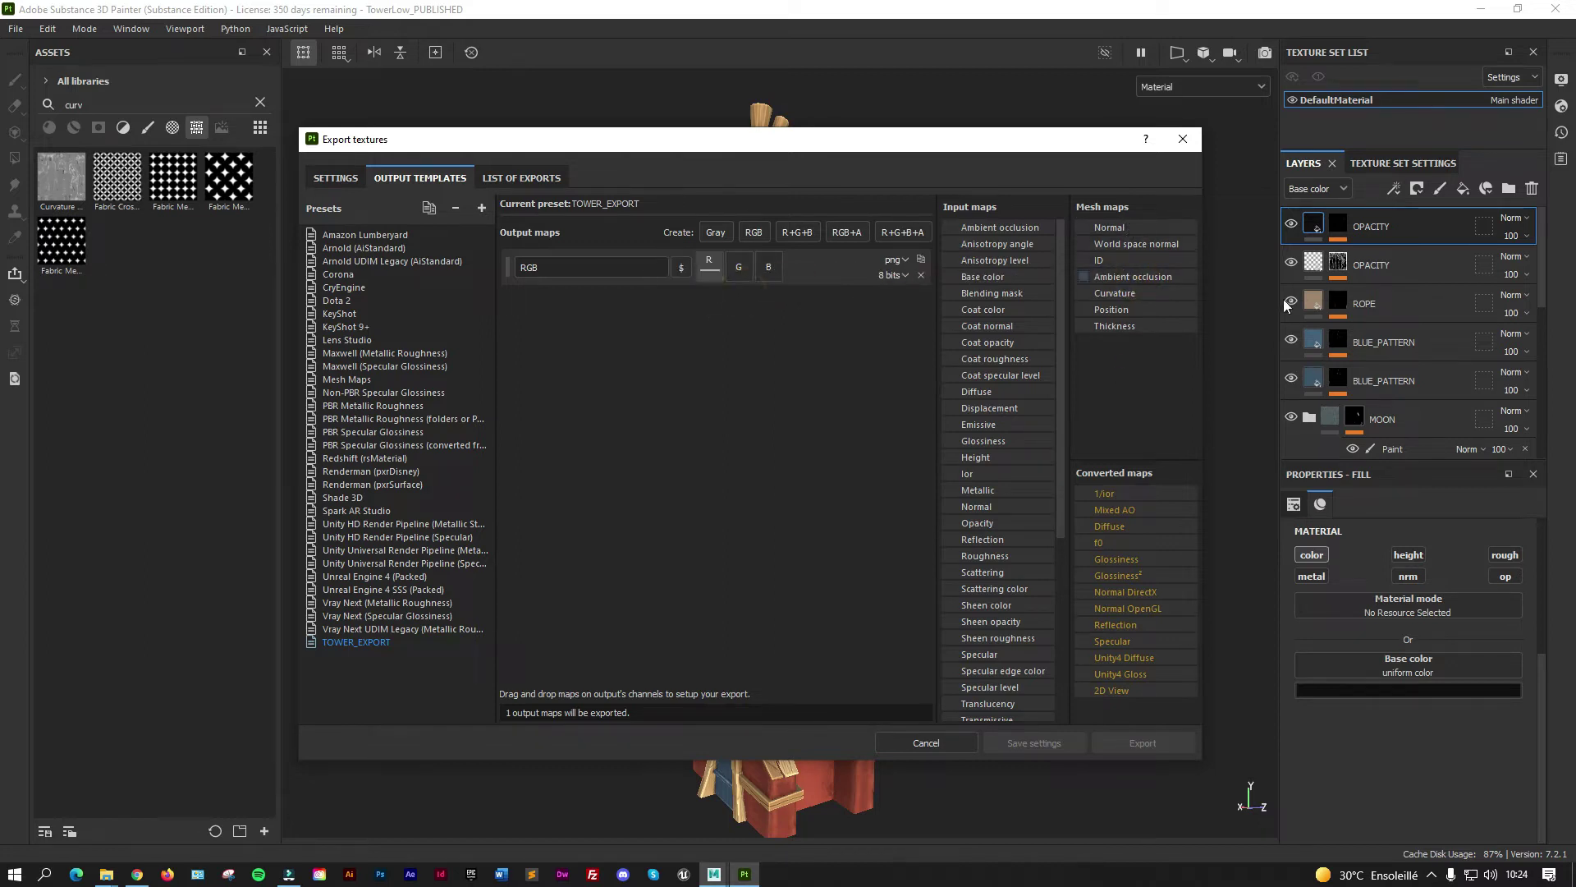
pyautogui.moveTo(1148, 291)
pyautogui.mouseDown()
pyautogui.moveTo(872, 296)
pyautogui.moveTo(736, 268)
pyautogui.mouseUp()
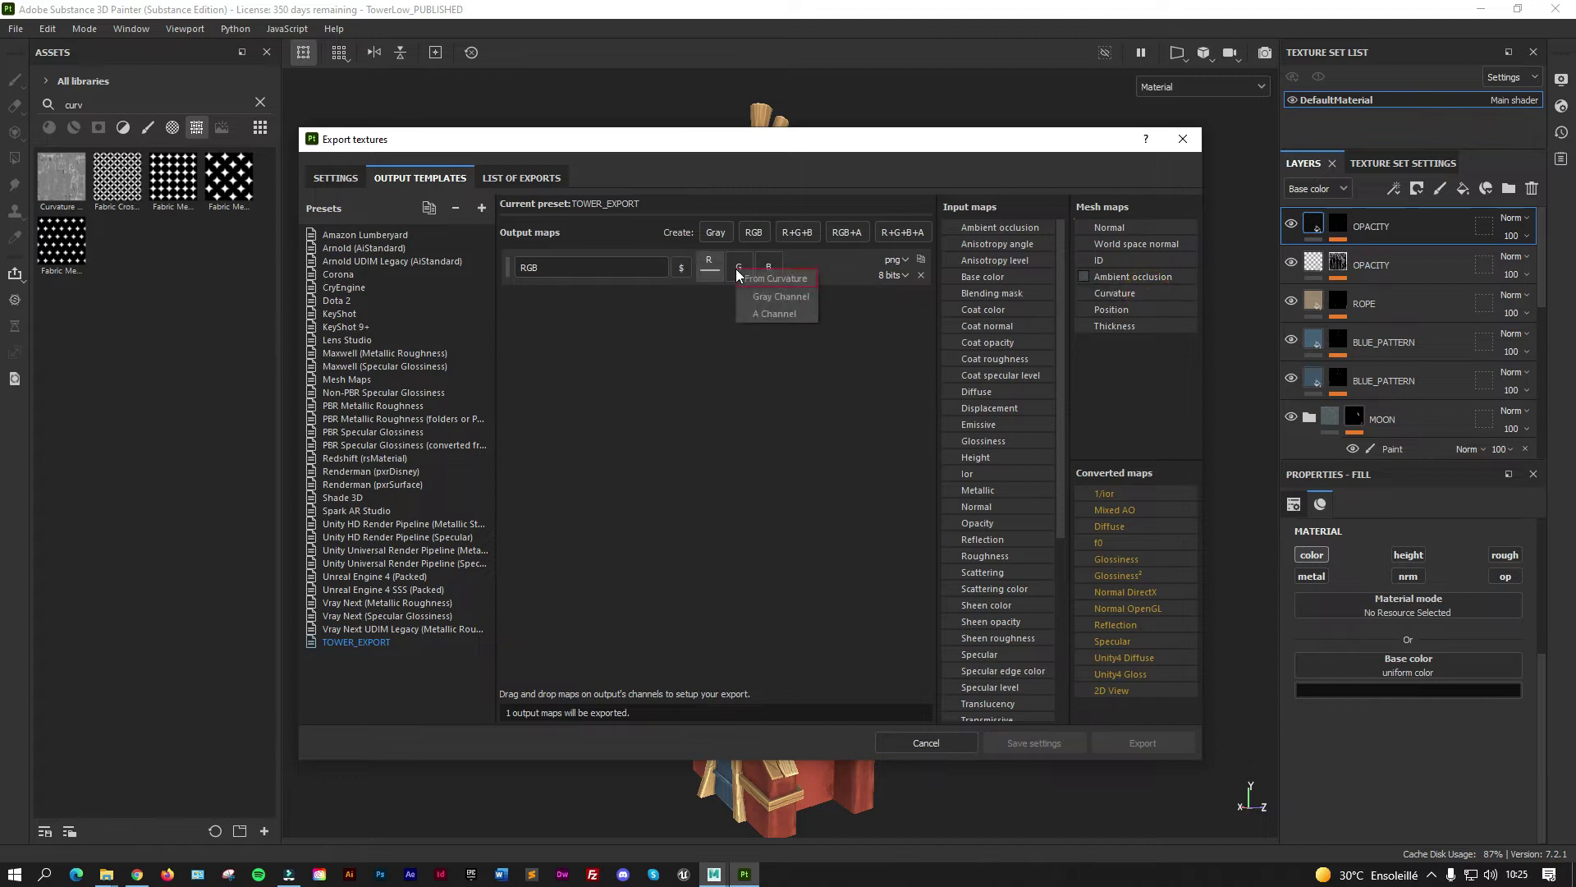
pyautogui.click(765, 293)
pyautogui.moveTo(1117, 327); pyautogui.dragTo(761, 264)
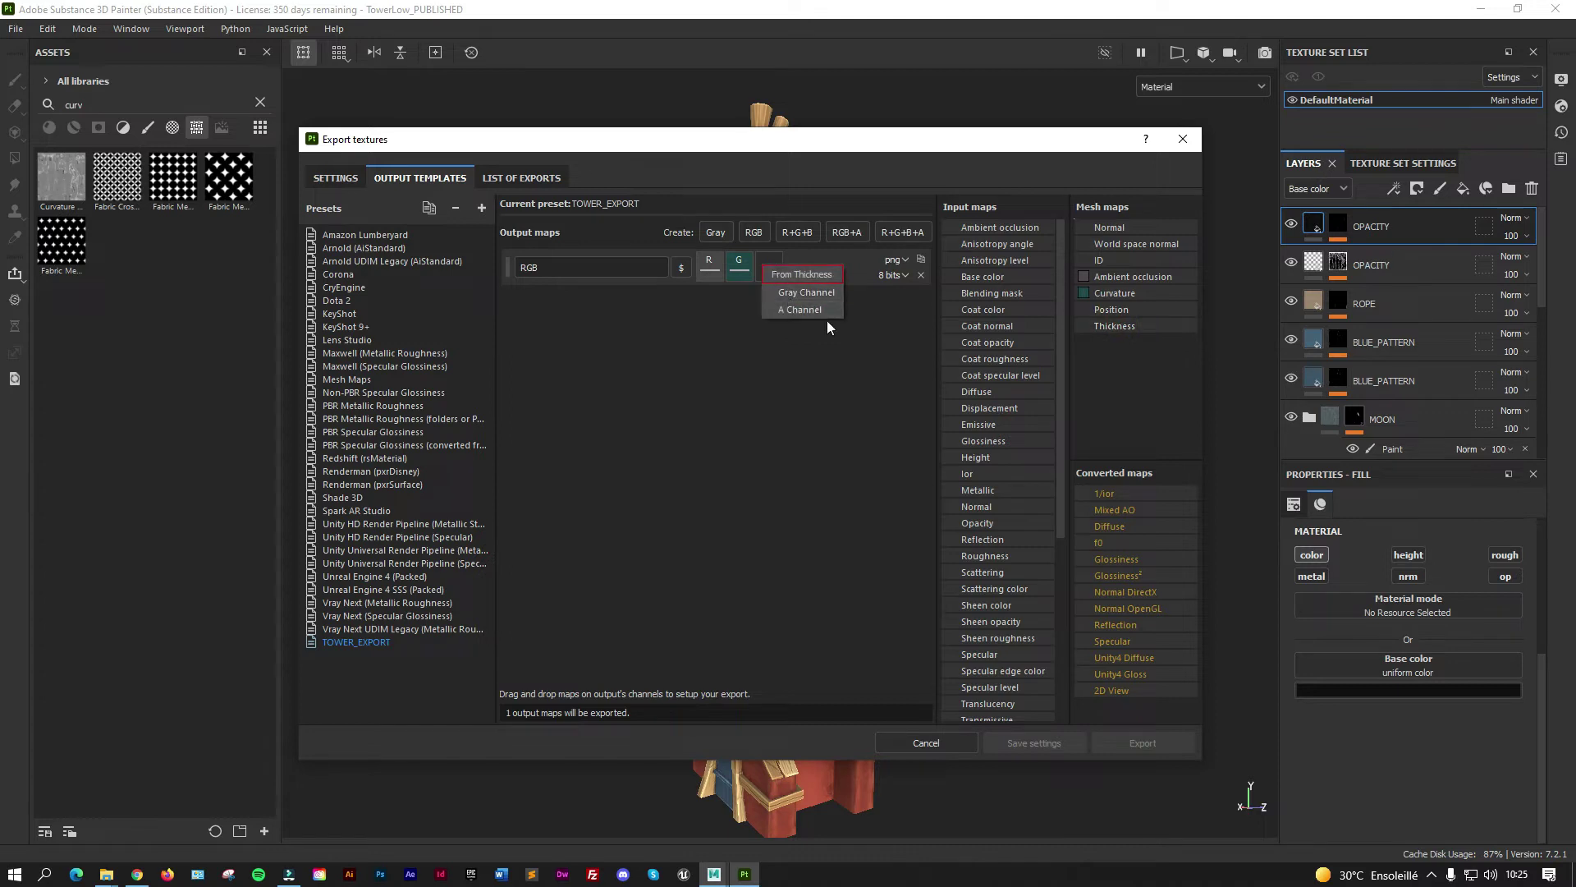
pyautogui.click(815, 294)
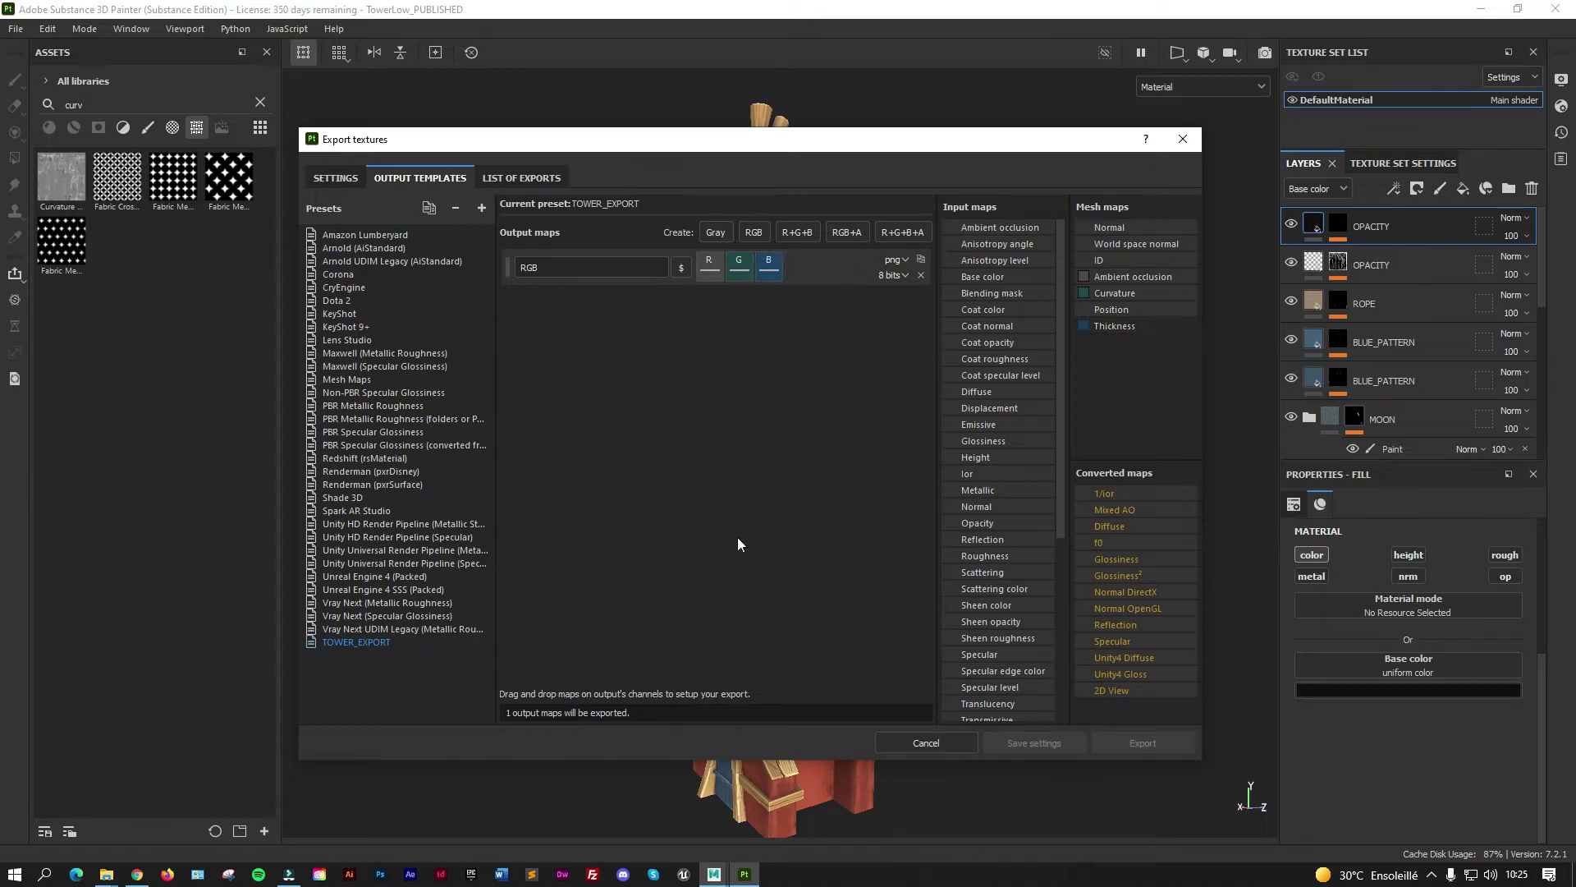
# Rename the RGB map so it starts with the $mesh variable.
pyautogui.doubleClick(551, 268)
pyautogui.click(681, 268)
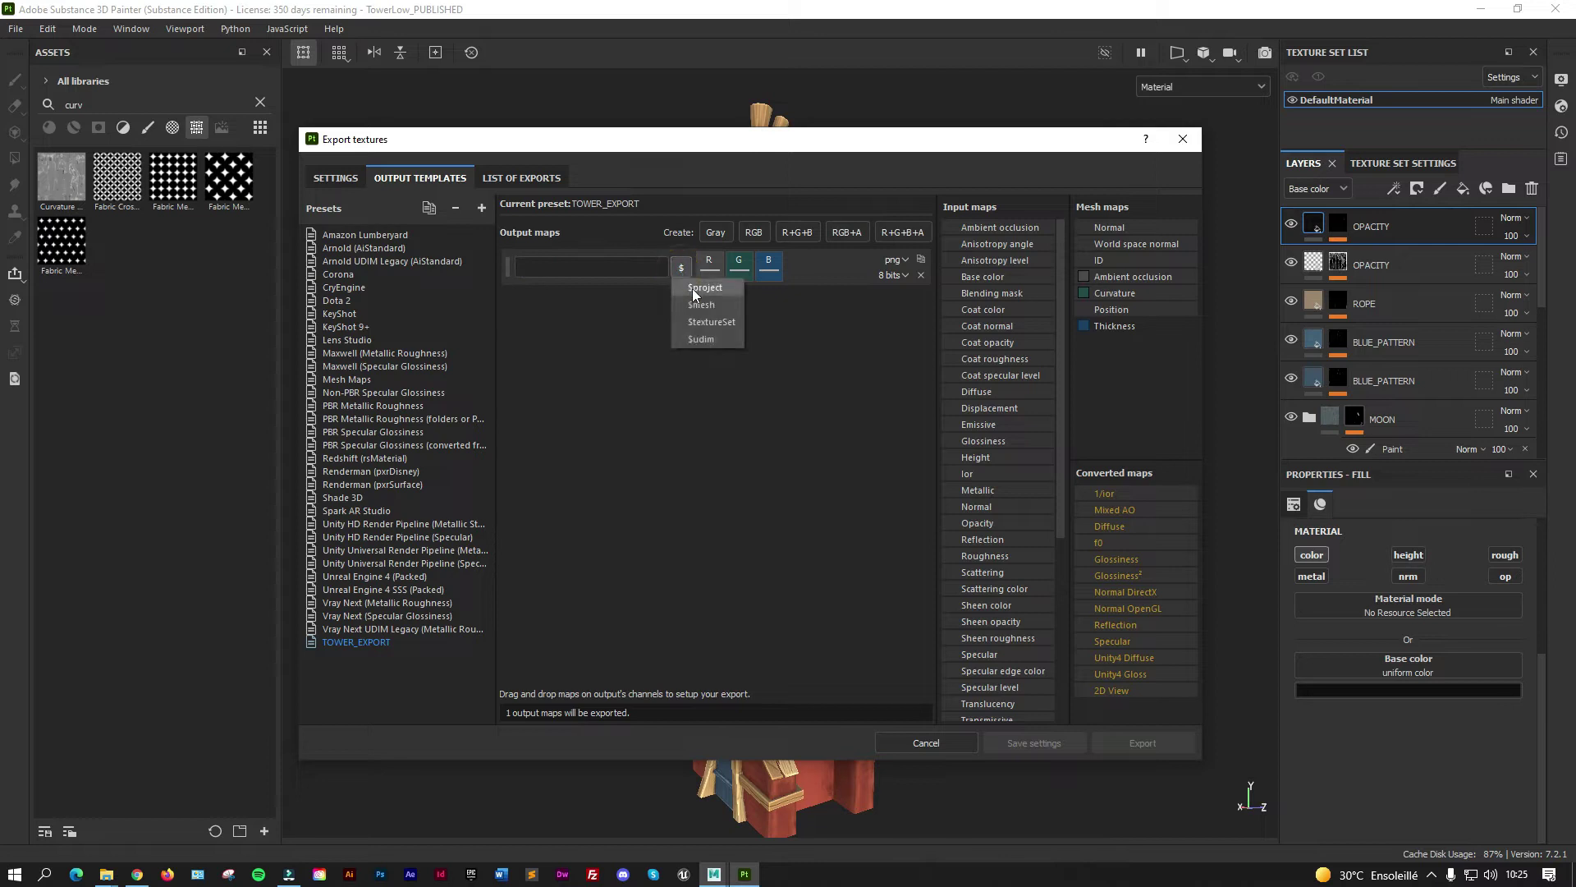
pyautogui.click(696, 305)
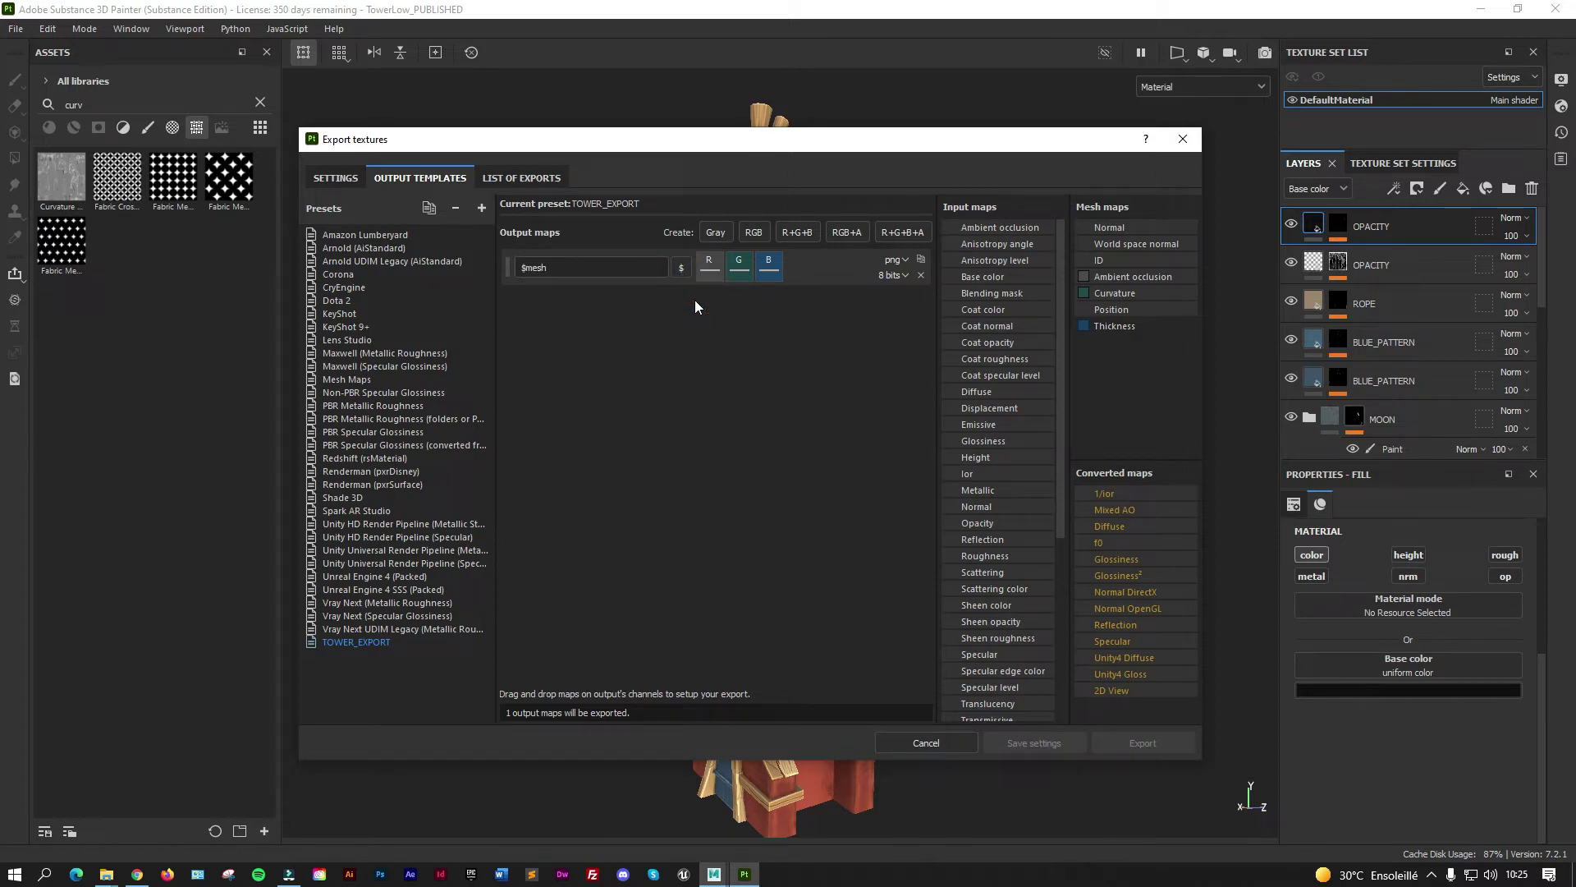
pyautogui.click(628, 260)
# Finish the $meshAoCuTh name and add a second RGB map starting with $mesh.
pyautogui.click(859, 366)
pyautogui.click(750, 232)
pyautogui.click(621, 307)
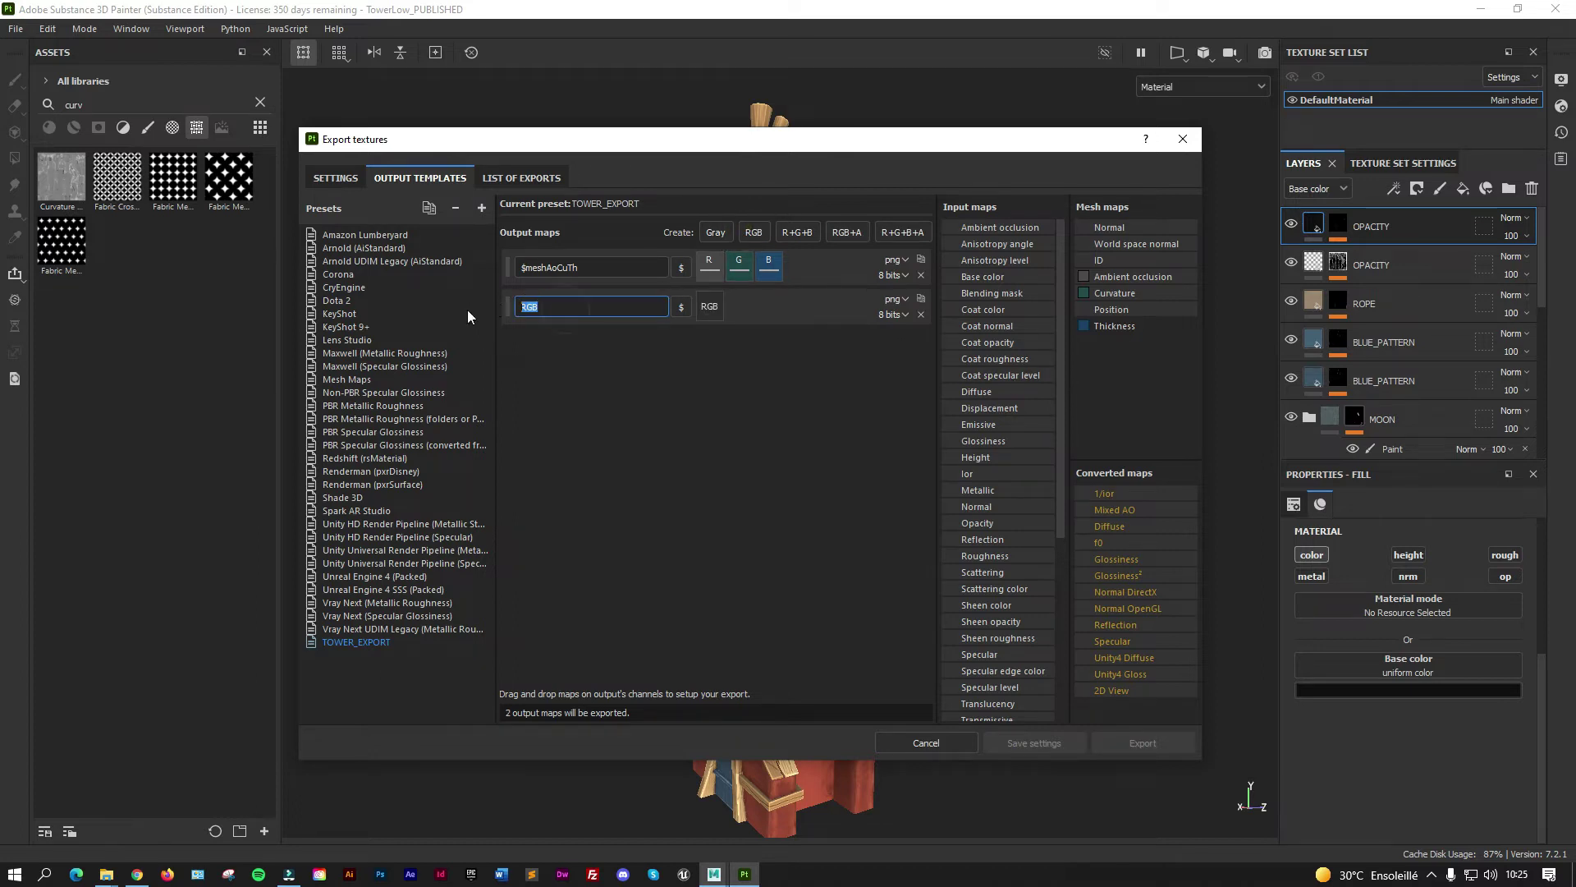
pyautogui.click(680, 306)
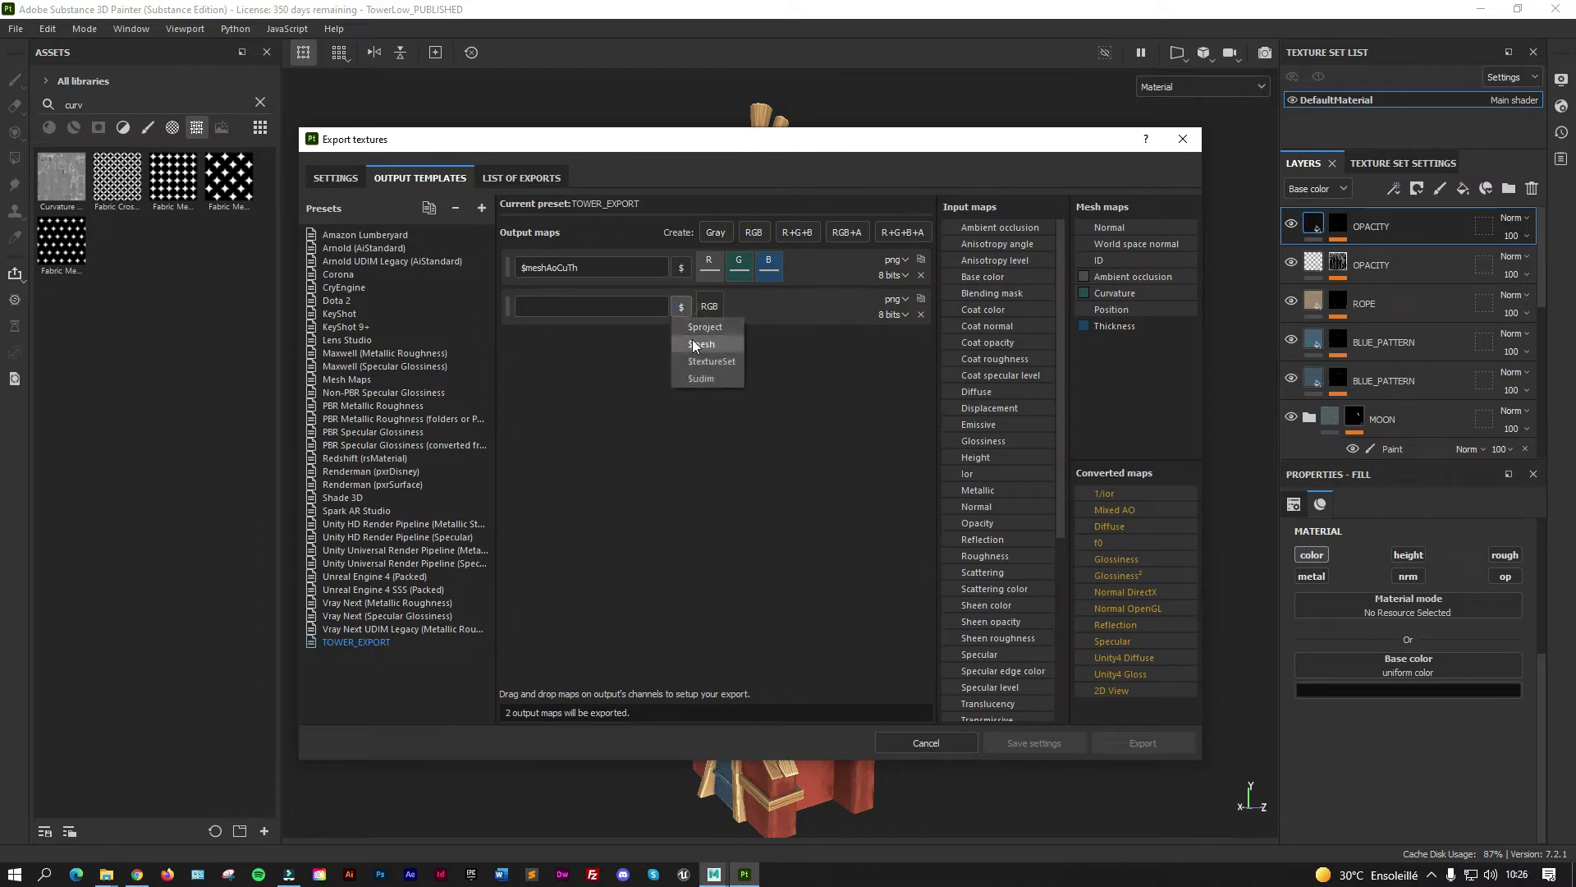
pyautogui.click(692, 339)
pyautogui.click(560, 302)
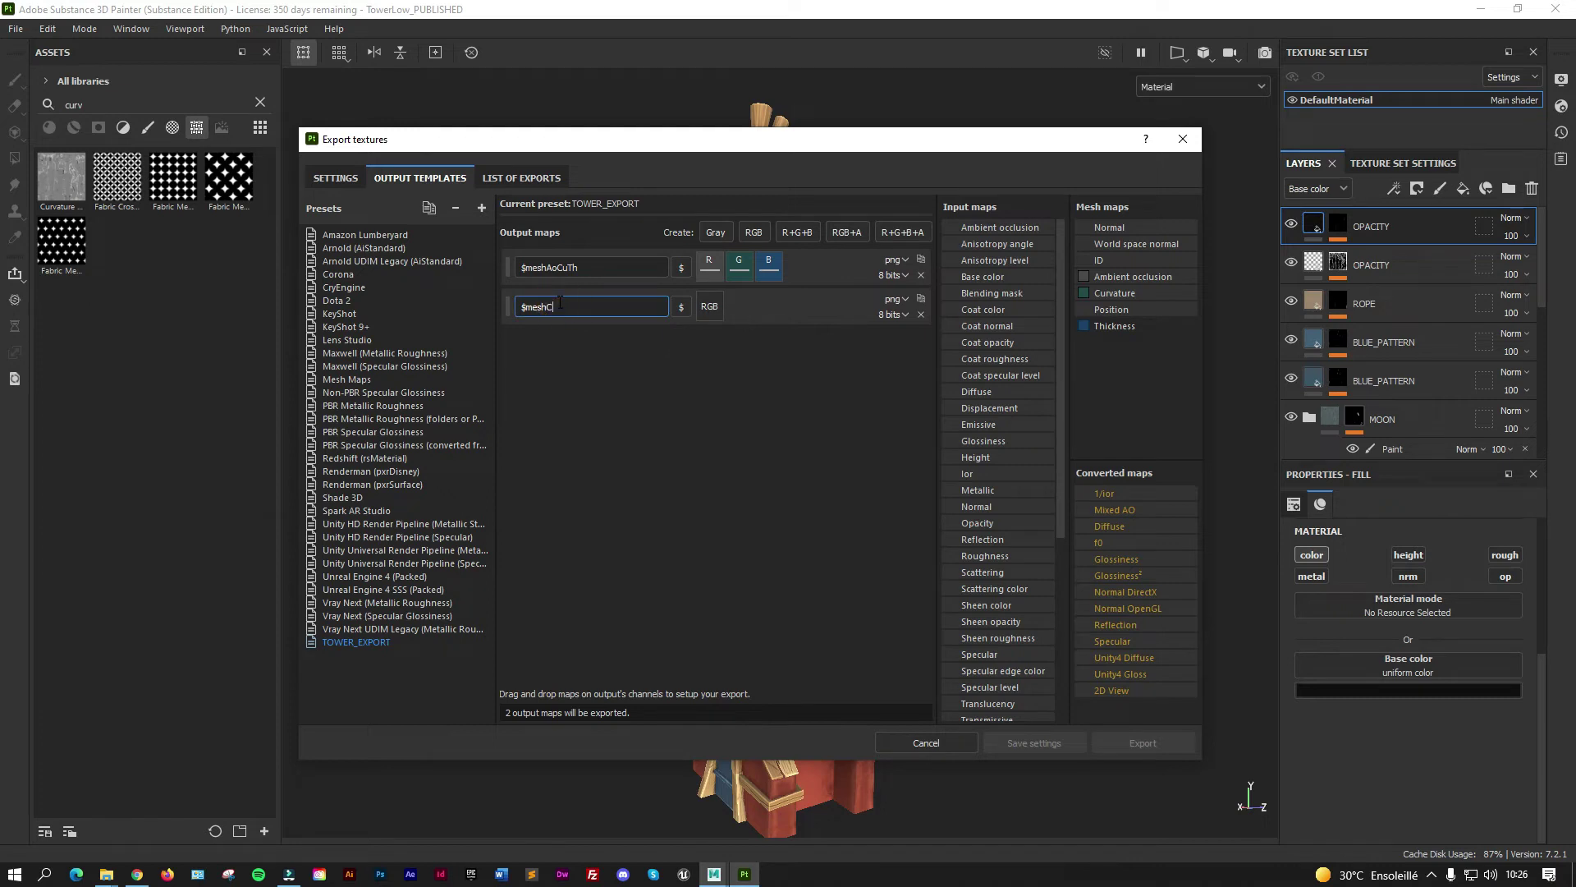
# Name the second map $meshColor and fill its RGB channels with Base color.
pyautogui.press('BackSpace')
pyautogui.press('BackSpace')
pyautogui.press('BackSpace')
pyautogui.write('Albedo')
pyautogui.press('BackSpace')
pyautogui.press('BackSpace')
pyautogui.press('BackSpace')
pyautogui.press('BackSpace')
pyautogui.press('BackSpace')
pyautogui.press('BackSpace')
pyautogui.write('Color')
pyautogui.moveTo(983, 276); pyautogui.dragTo(710, 307)
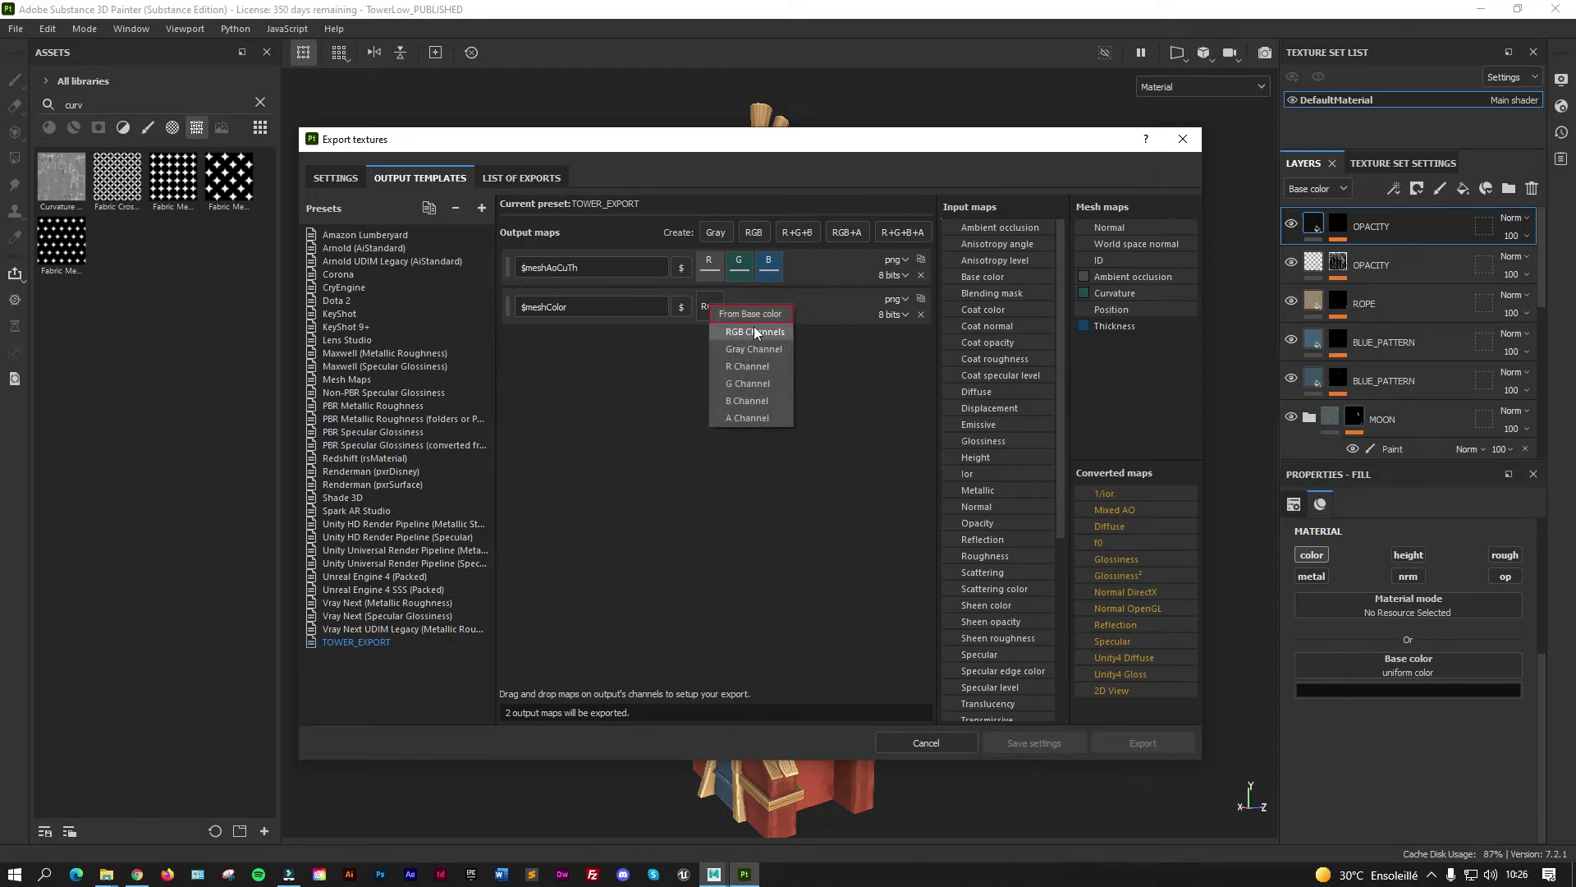
pyautogui.click(754, 331)
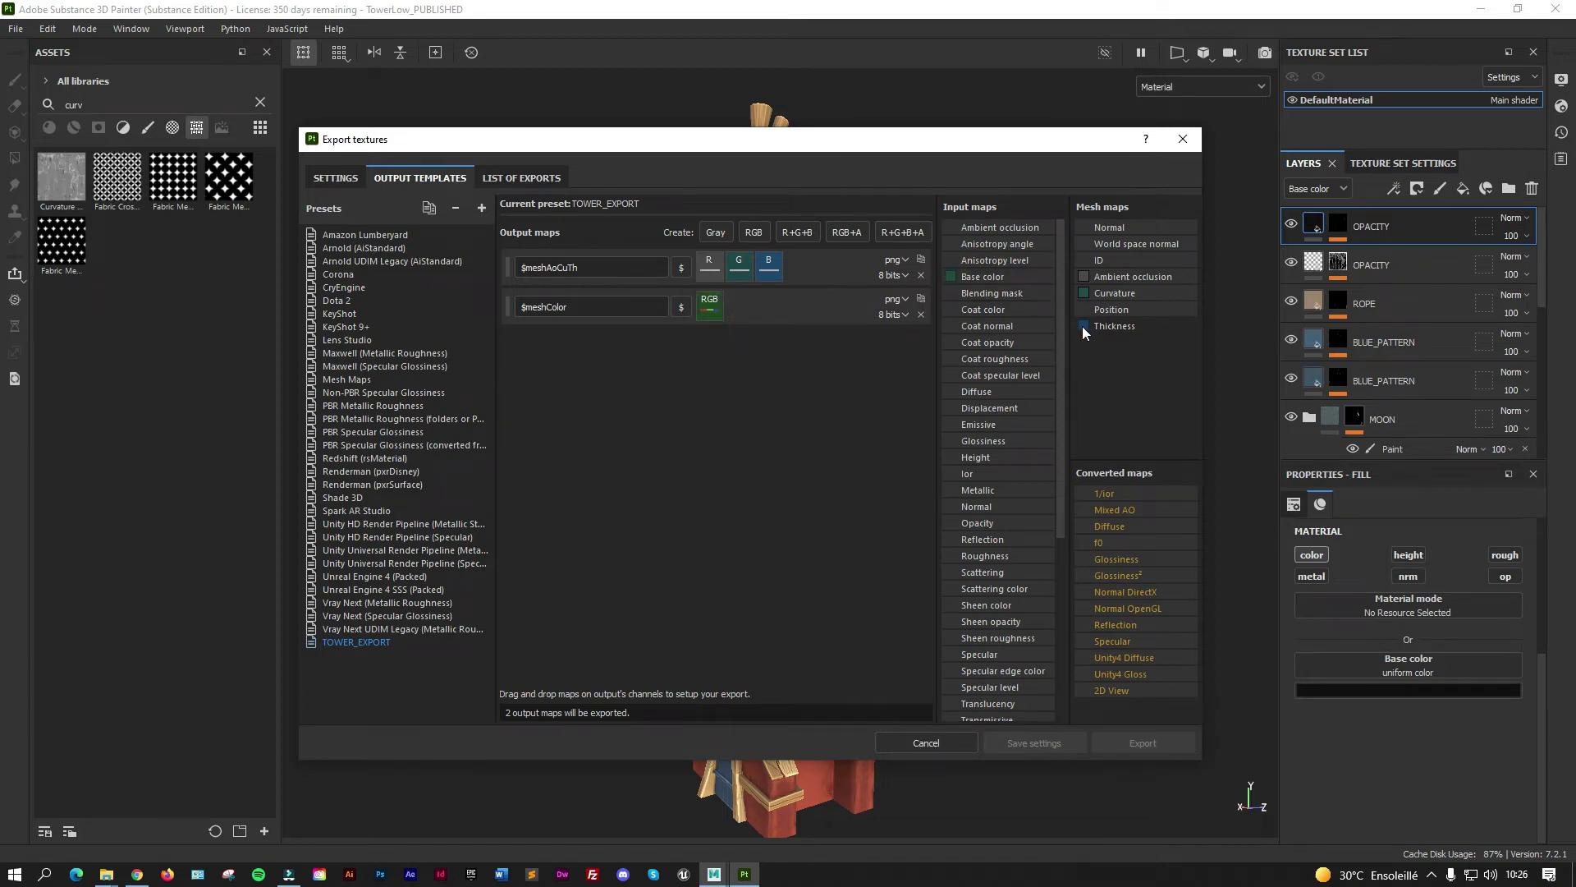
# Add a third RGB map named $meshNormal carrying Normal OpenGL in its RGB channels.
pyautogui.click(745, 233)
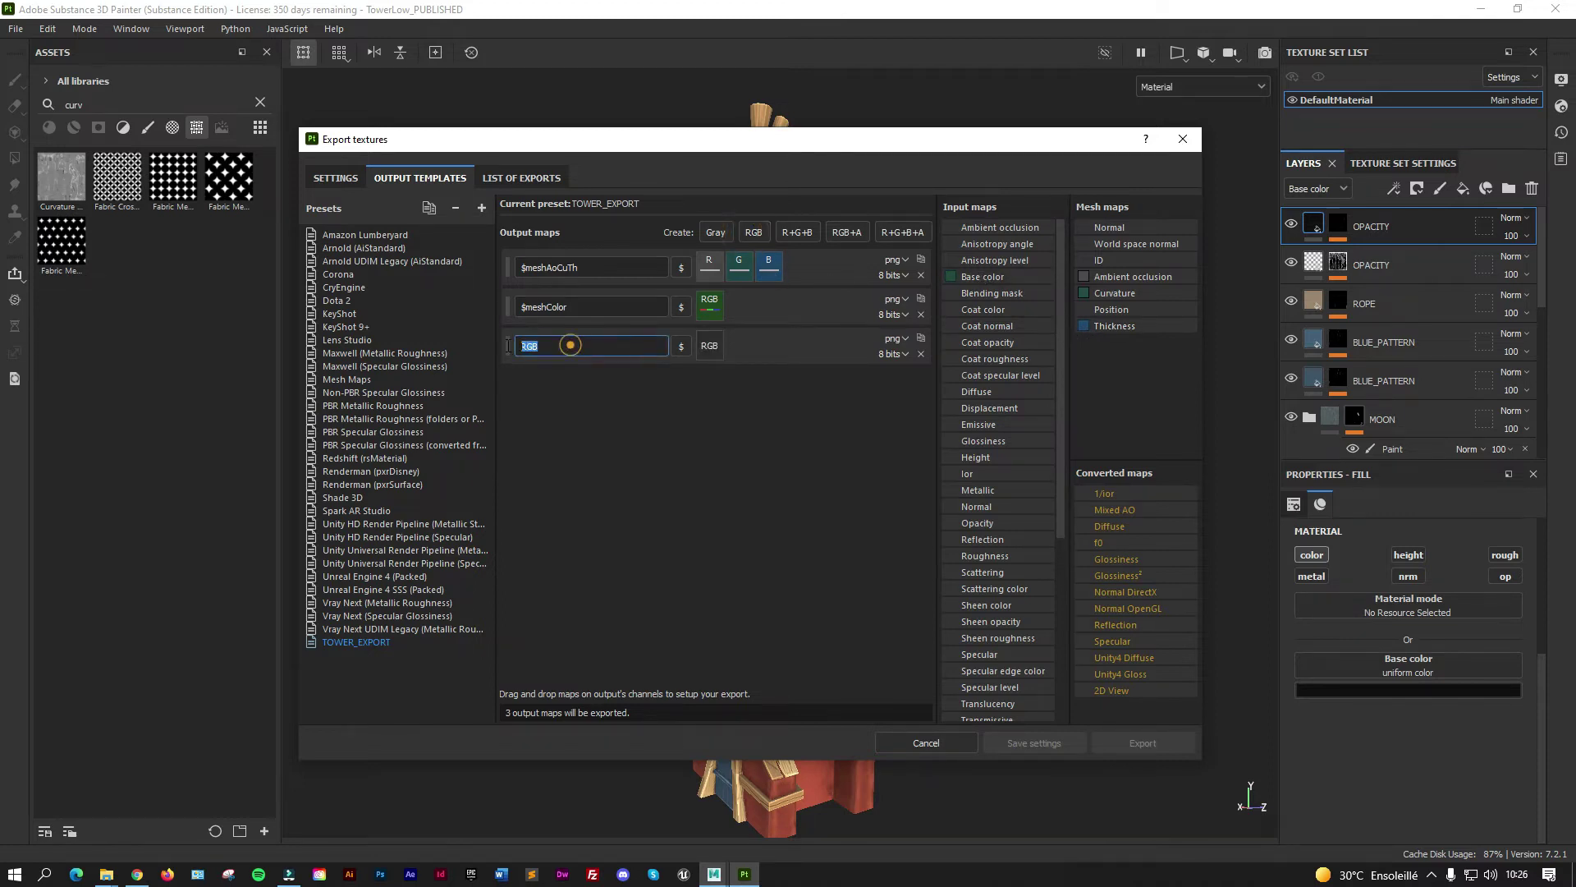
pyautogui.click(681, 345)
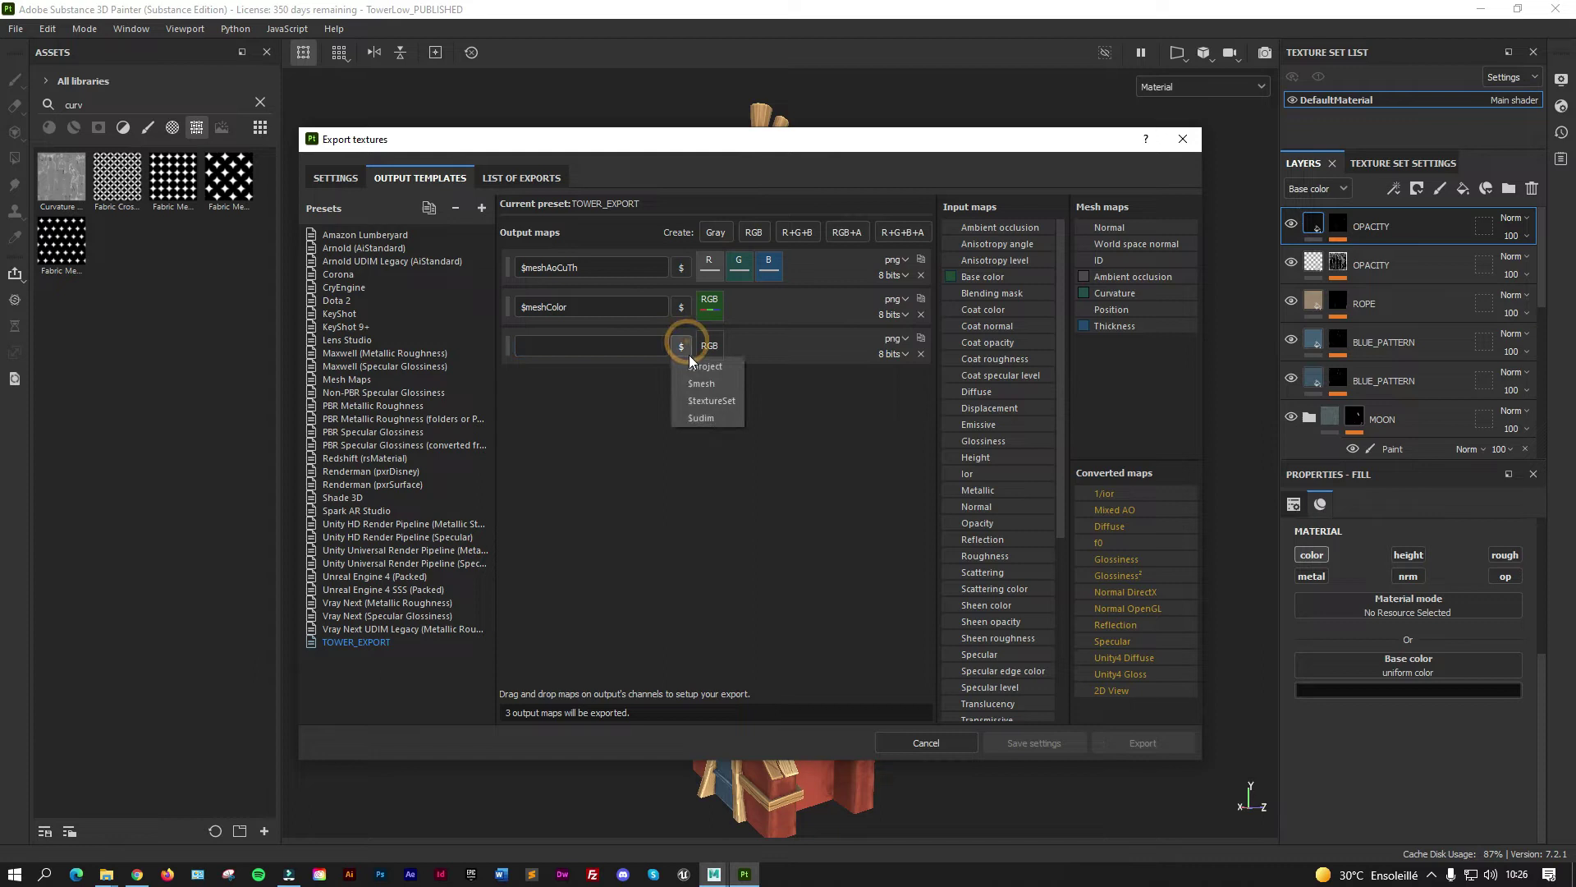
pyautogui.click(699, 382)
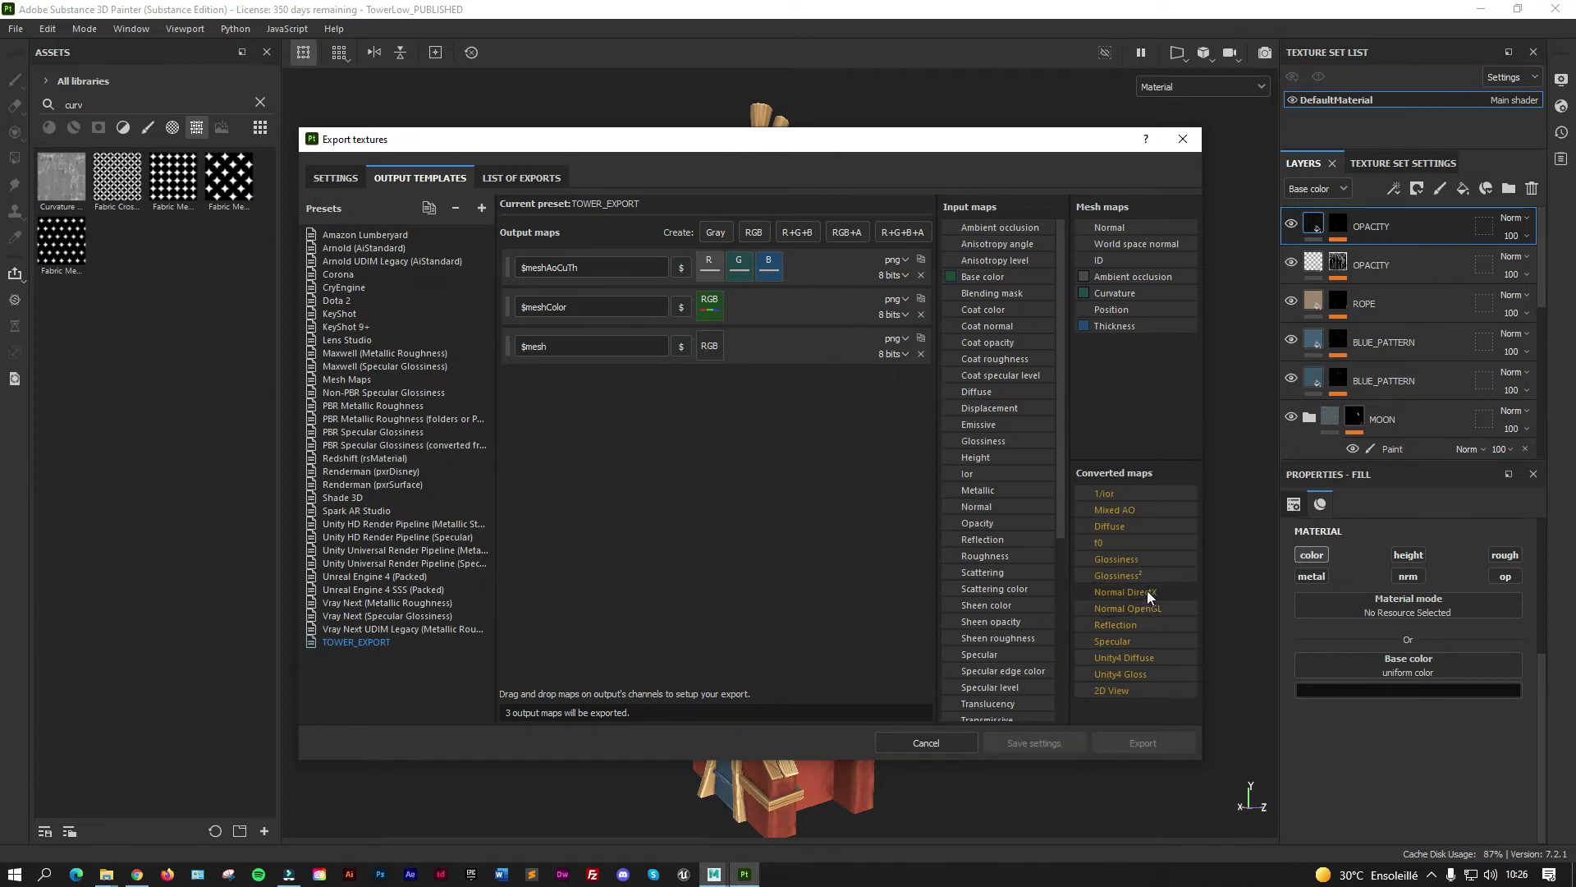
pyautogui.moveTo(1161, 609)
pyautogui.mouseDown()
pyautogui.moveTo(778, 452)
pyautogui.moveTo(709, 348)
pyautogui.mouseUp()
pyautogui.click(733, 376)
pyautogui.click(562, 347)
pyautogui.write('Normal')
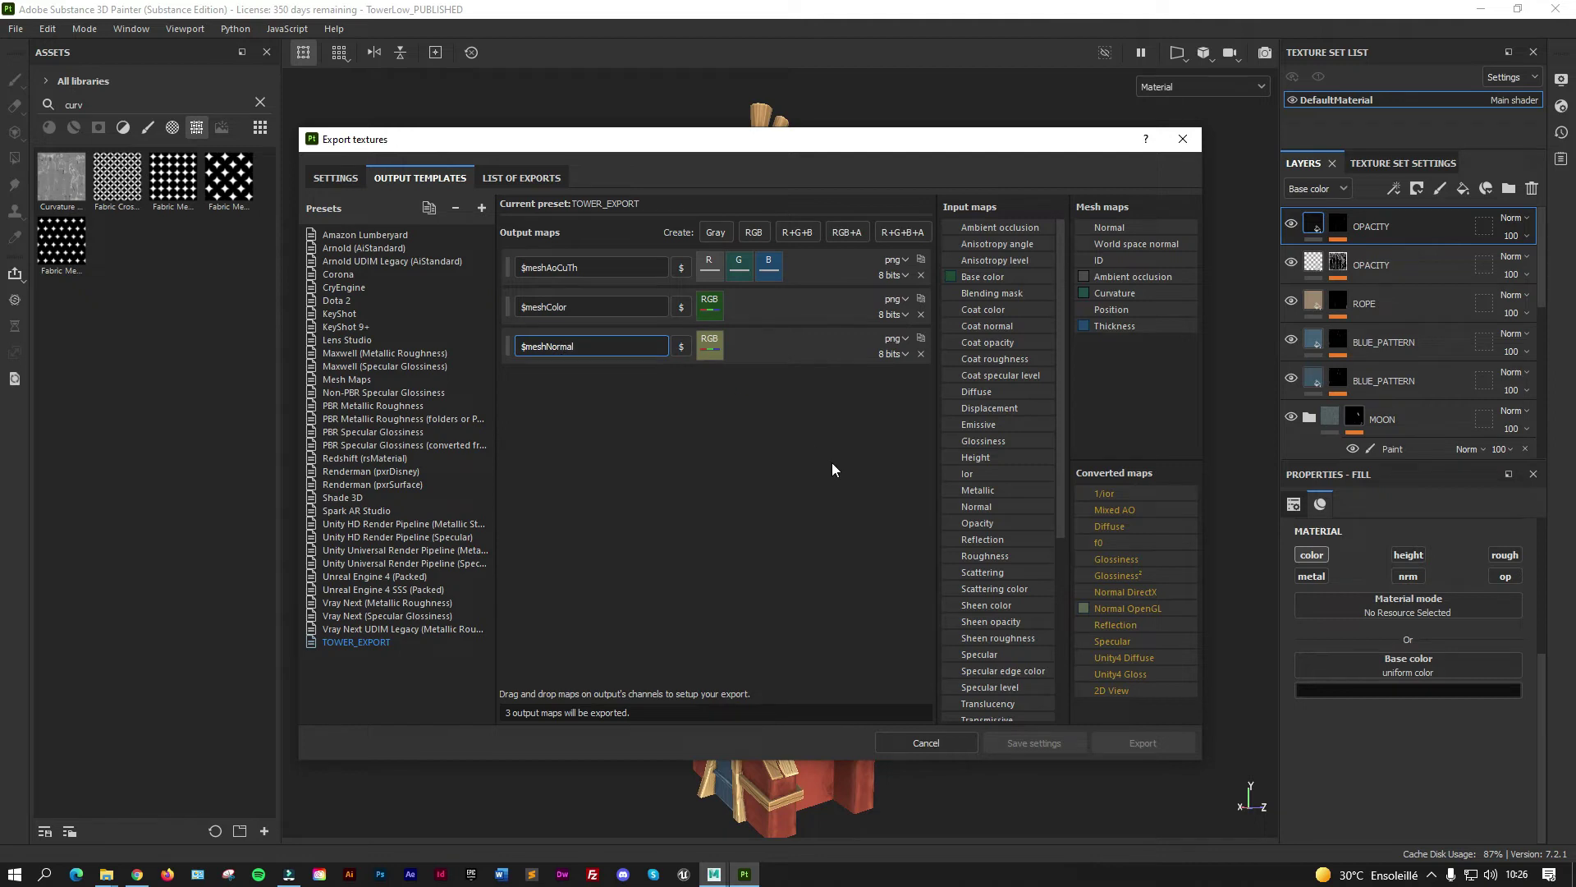
# Add a fourth RGB map and replace its placeholder name with $mesh.
pyautogui.click(721, 494)
pyautogui.doubleClick(580, 306)
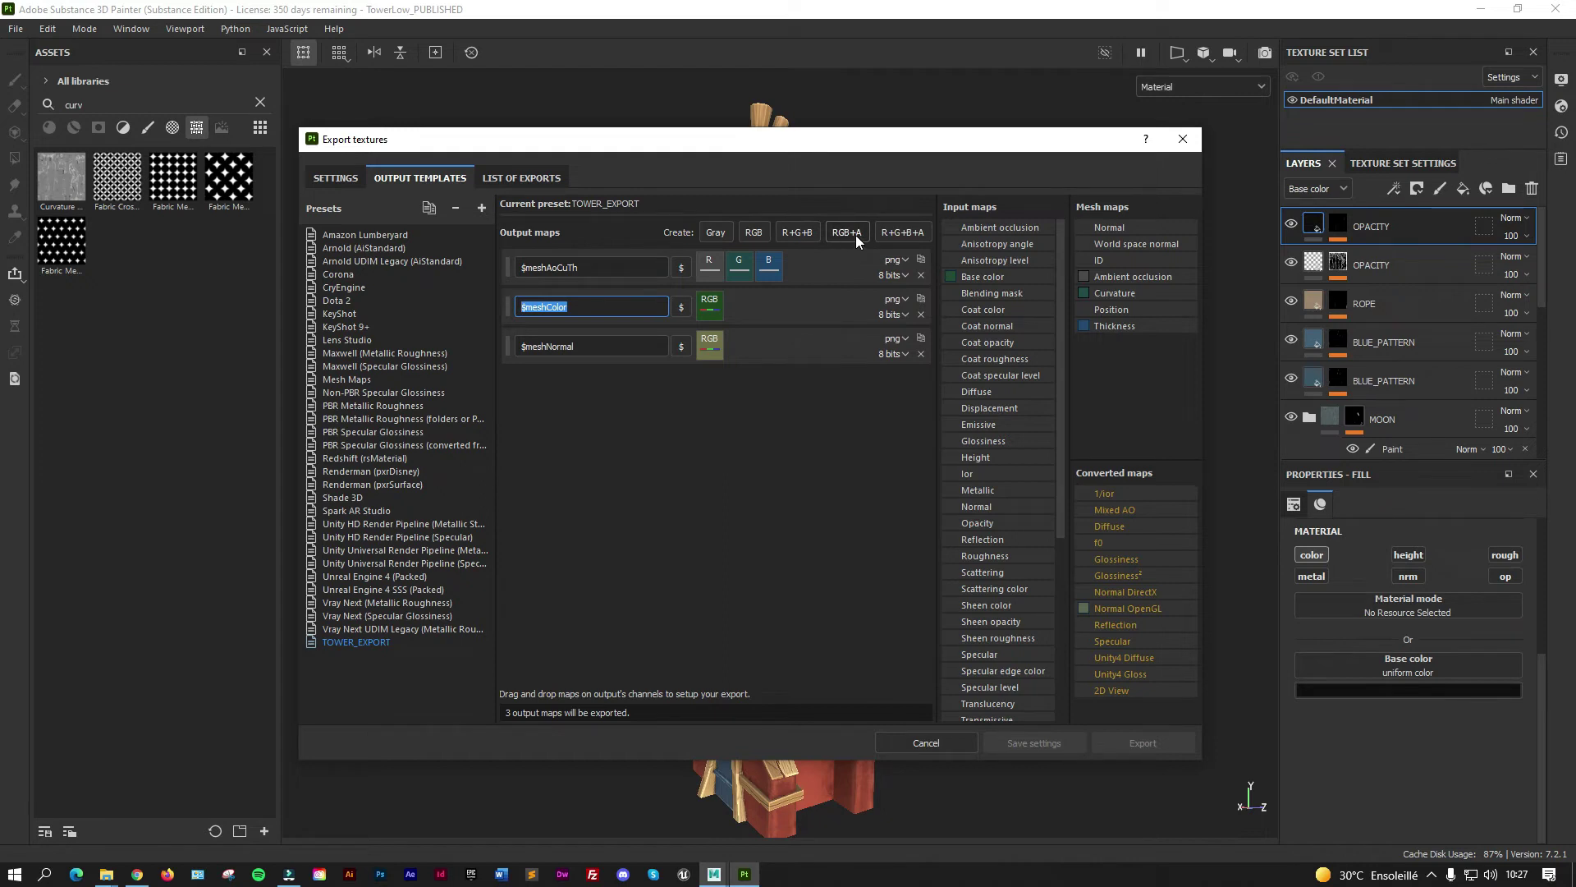
pyautogui.click(797, 232)
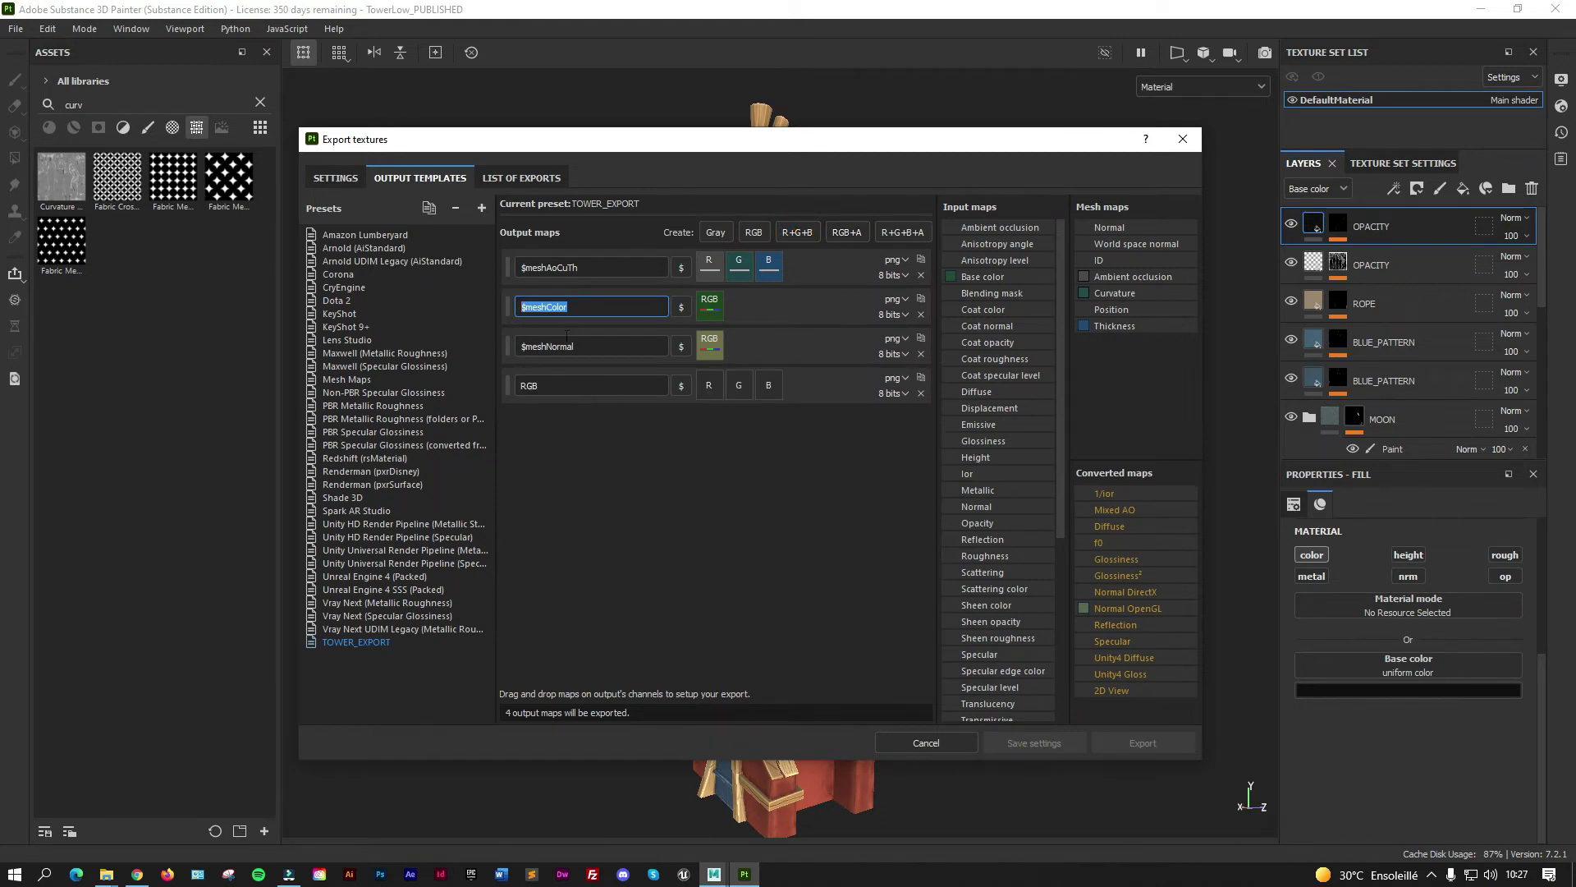
pyautogui.doubleClick(534, 386)
pyautogui.press('BackSpace')
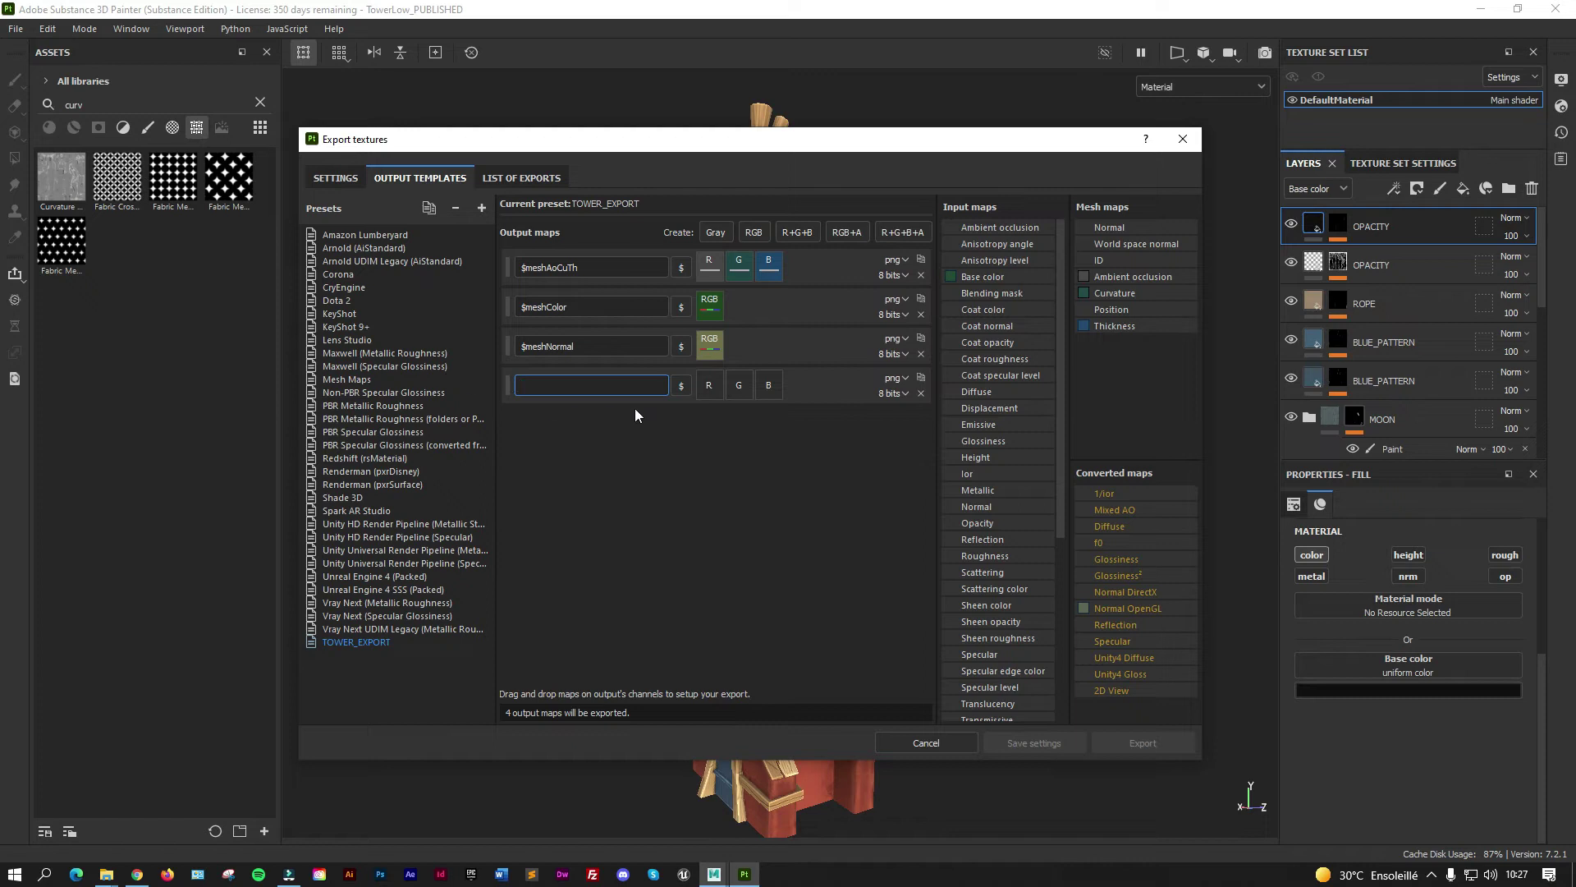
pyautogui.click(686, 385)
pyautogui.click(702, 430)
pyautogui.click(563, 382)
# Pack Roughness, Metallic and Opacity into R, G, B and name the map $meshRoMeOp.
pyautogui.moveTo(998, 556)
pyautogui.mouseDown()
pyautogui.moveTo(908, 534)
pyautogui.moveTo(709, 384)
pyautogui.mouseUp()
pyautogui.click(730, 417)
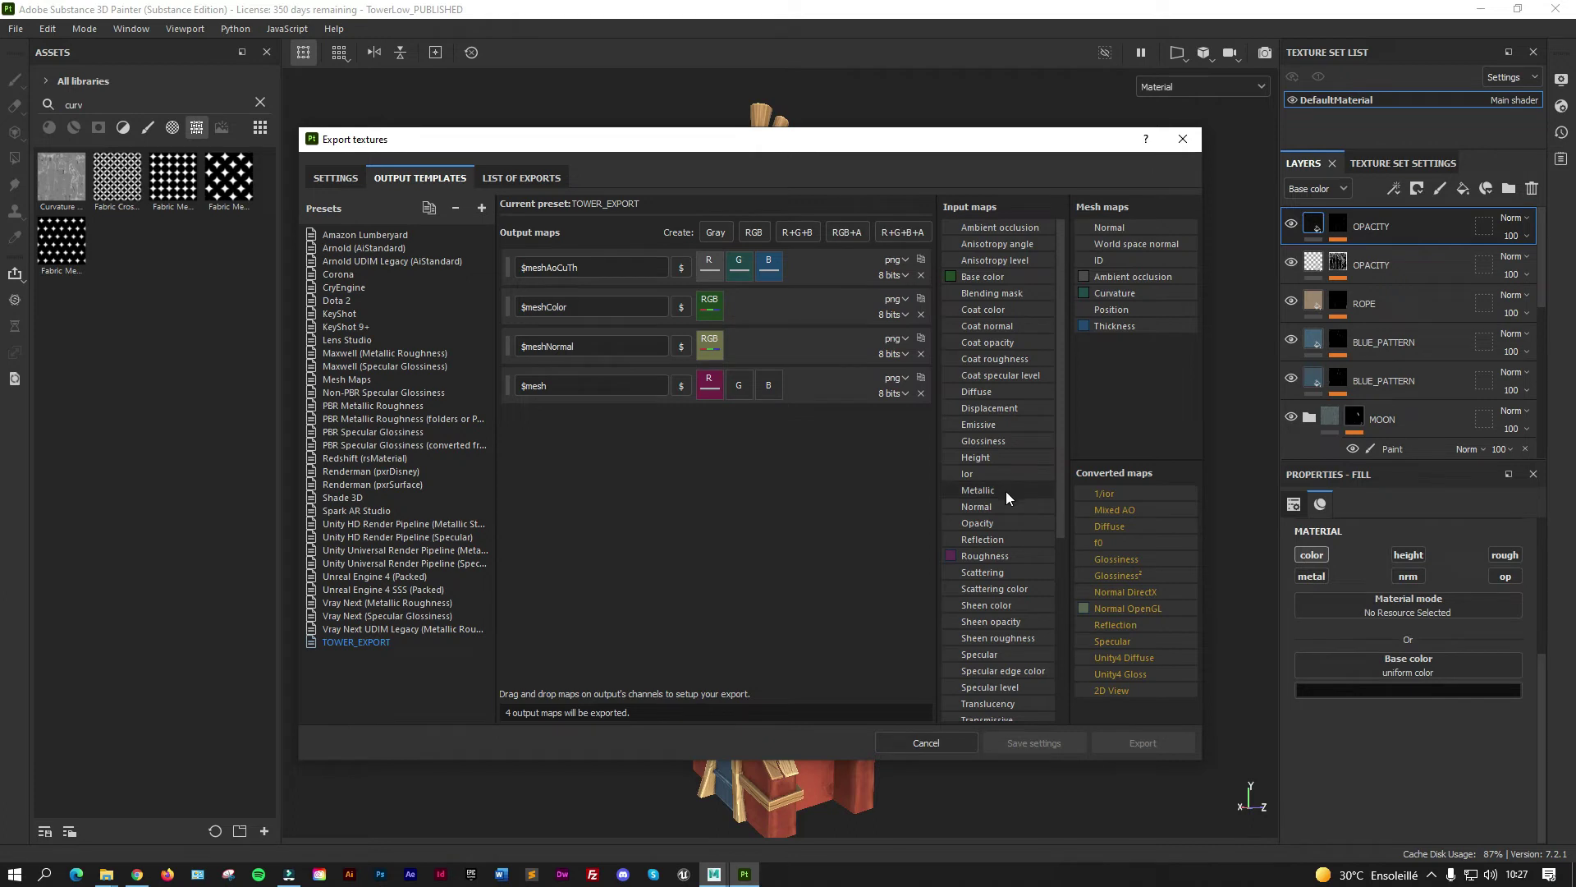
pyautogui.moveTo(1007, 491); pyautogui.dragTo(739, 386)
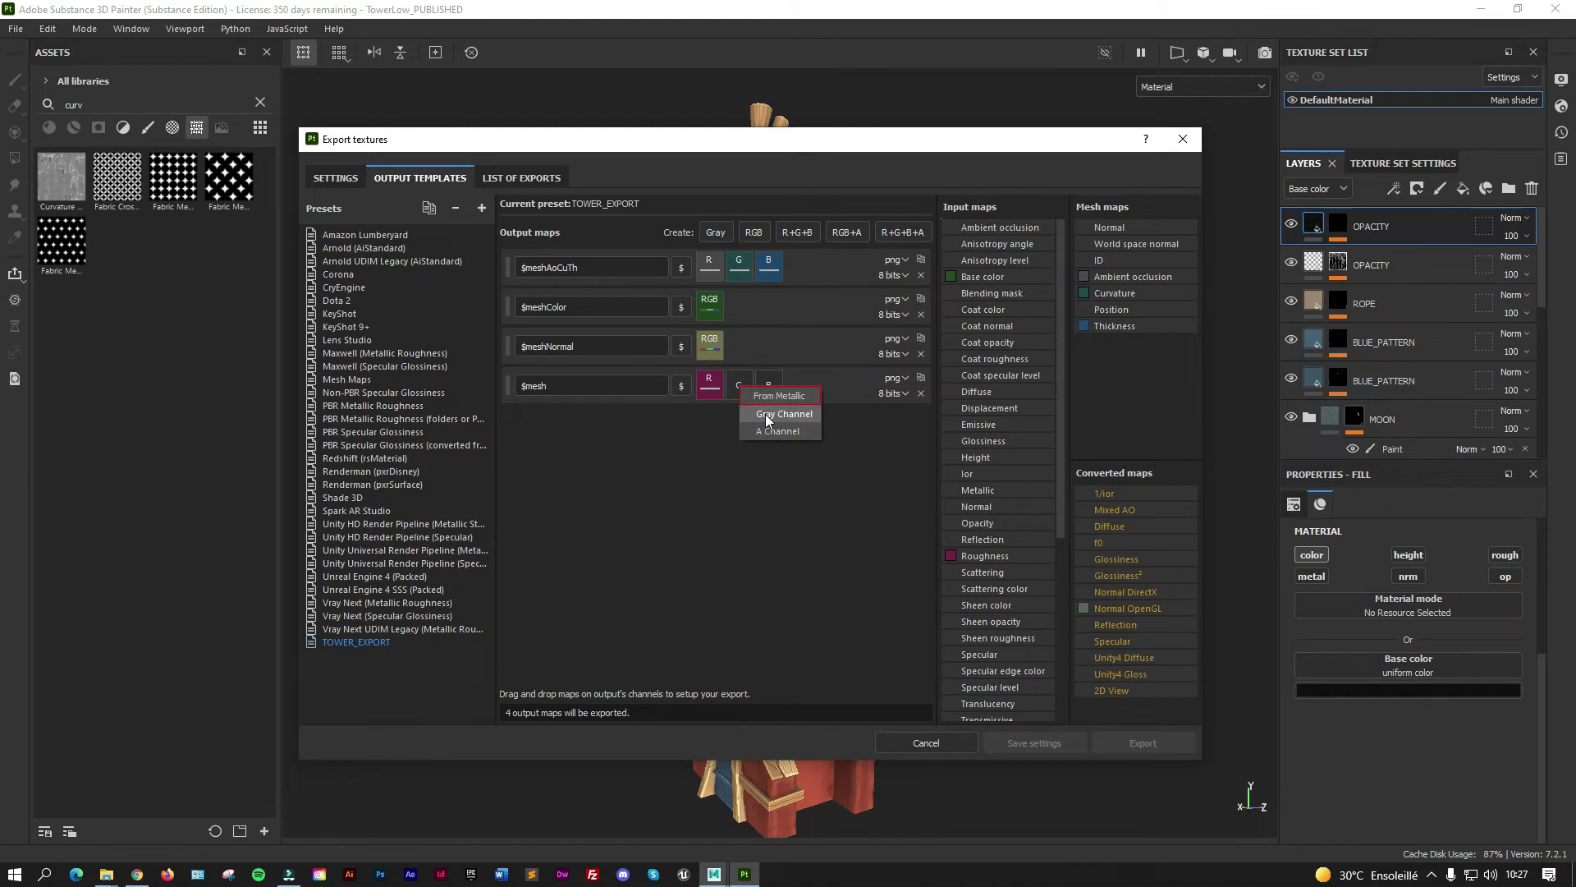
pyautogui.click(765, 414)
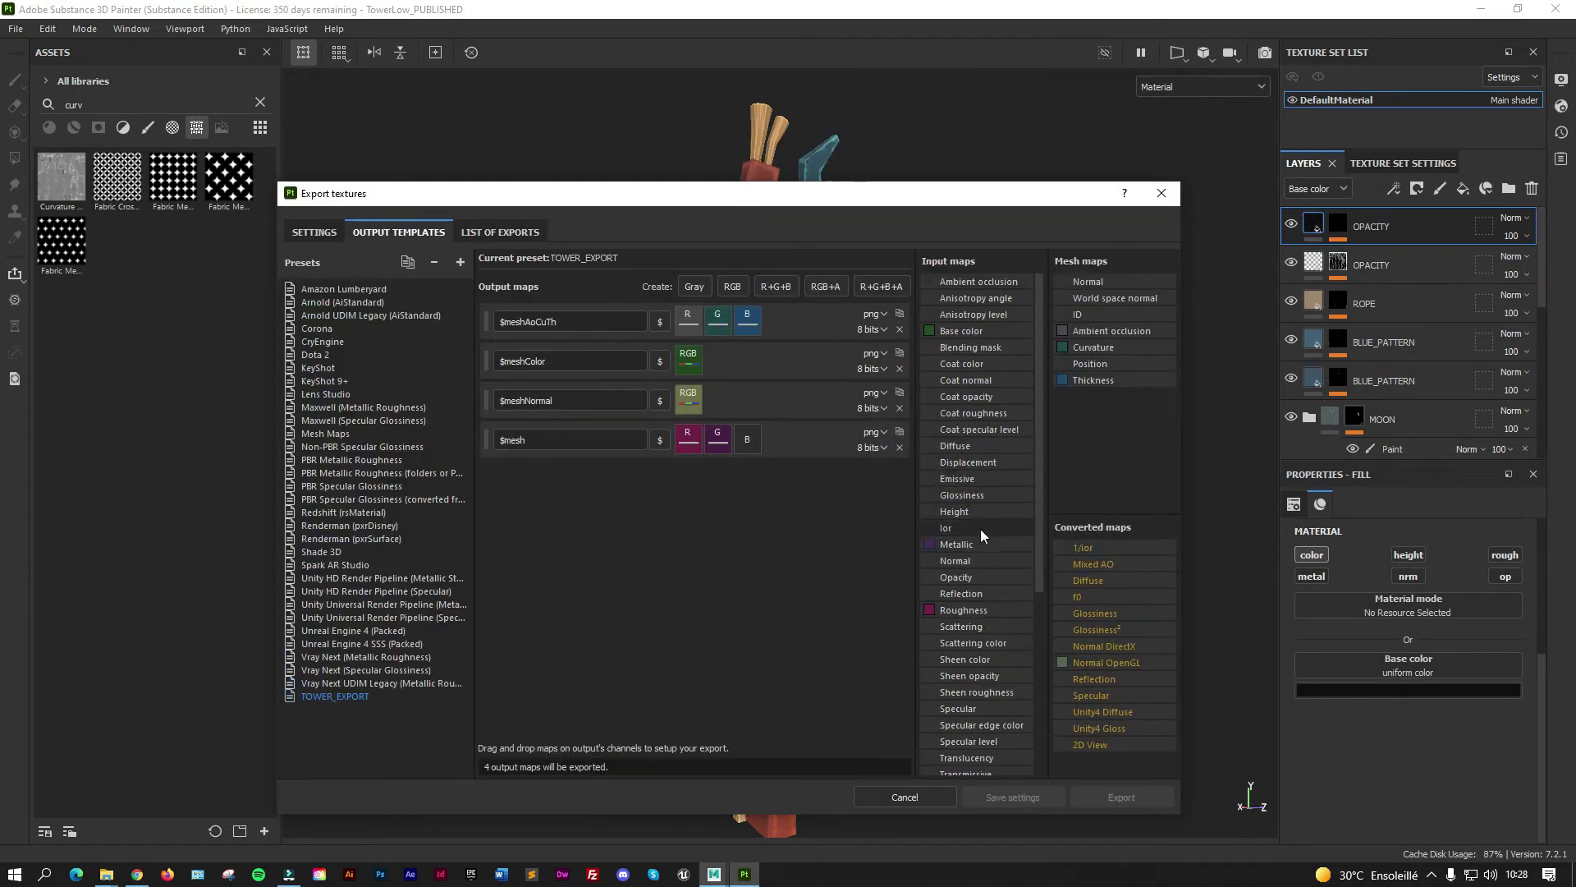
pyautogui.moveTo(969, 574); pyautogui.dragTo(747, 438)
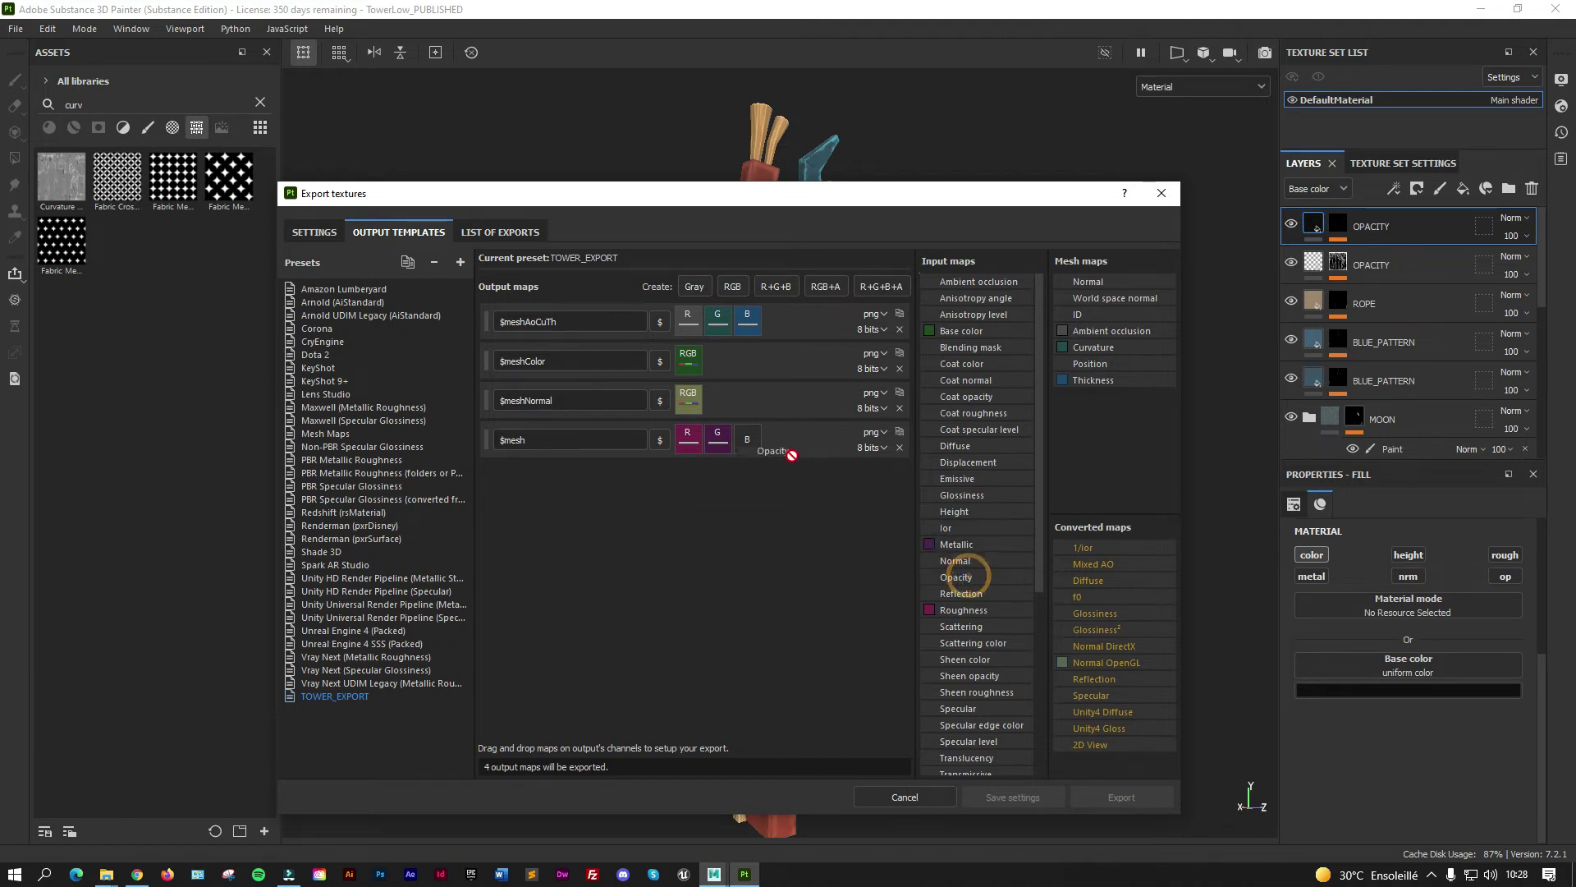
pyautogui.click(770, 467)
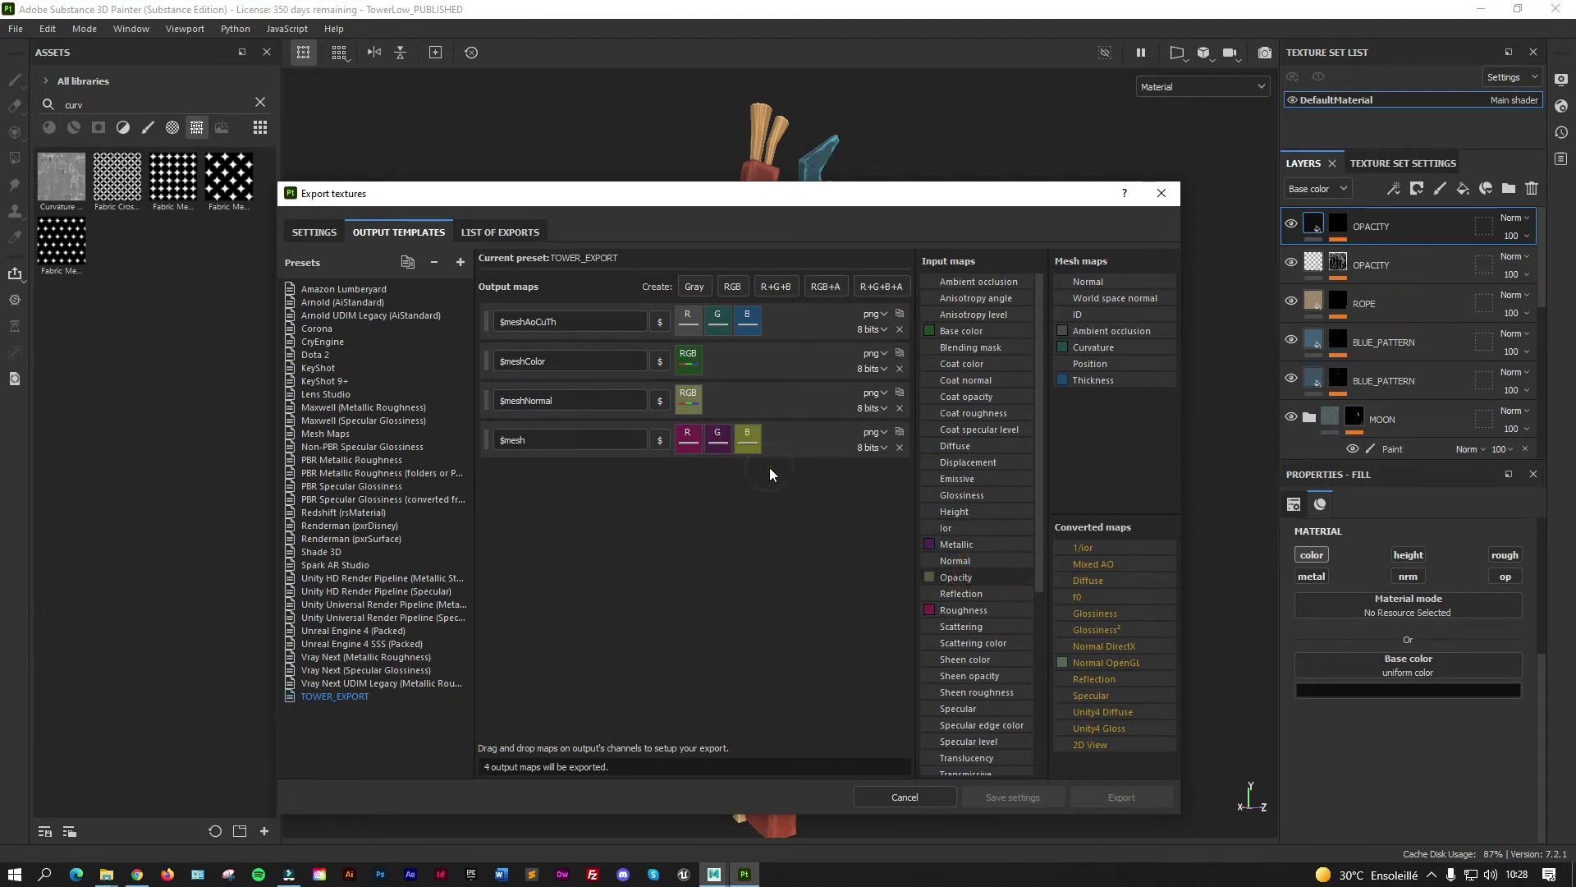
pyautogui.click(572, 436)
pyautogui.write('o')
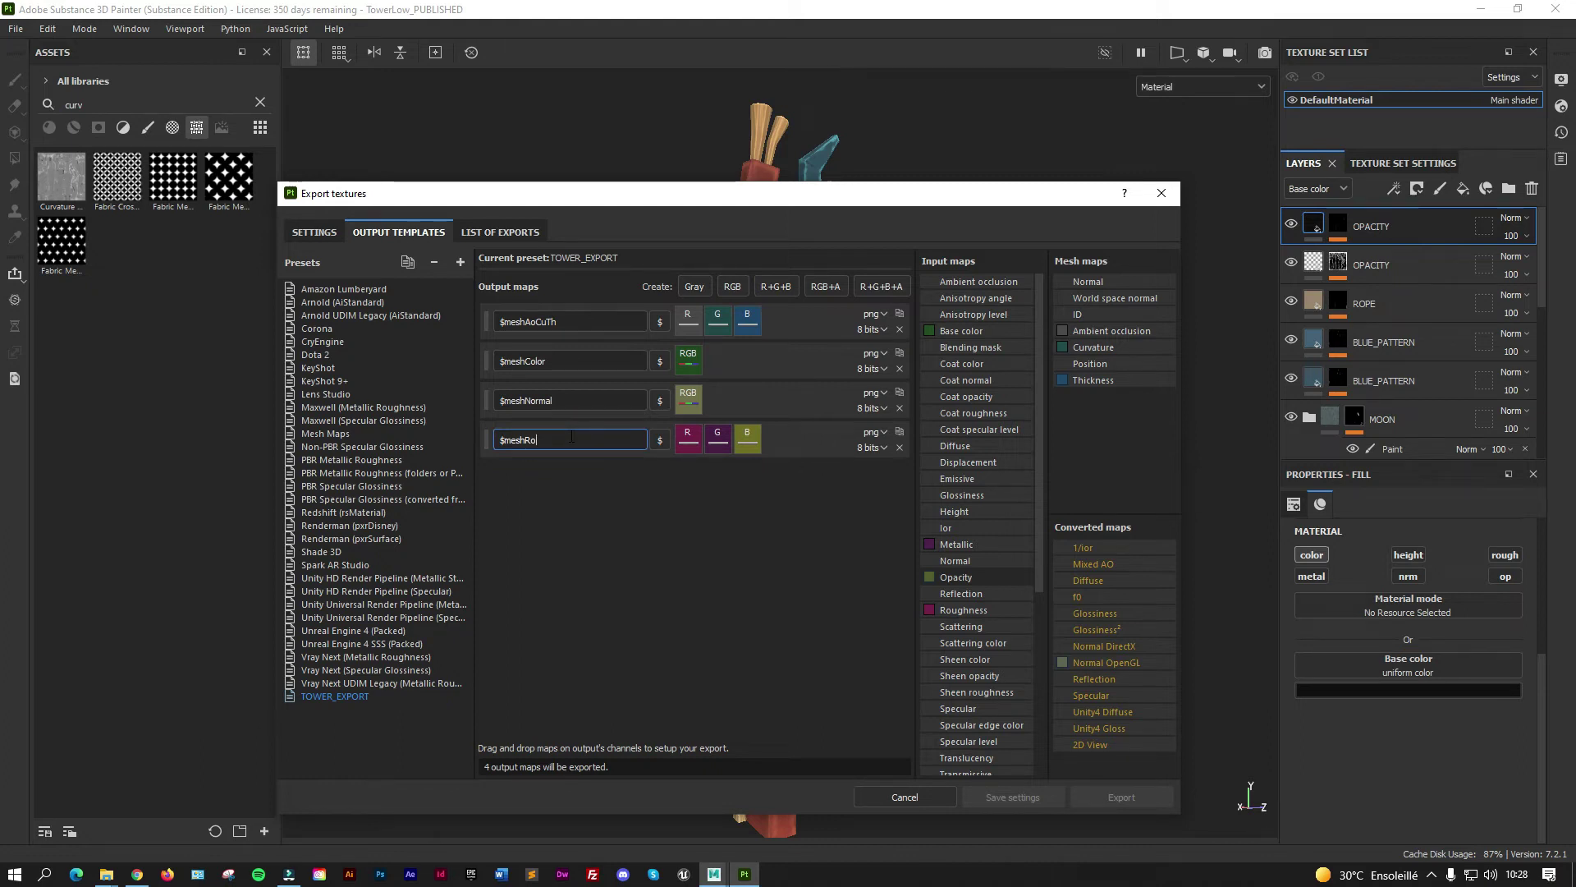
pyautogui.write('MeOp')
pyautogui.click(632, 574)
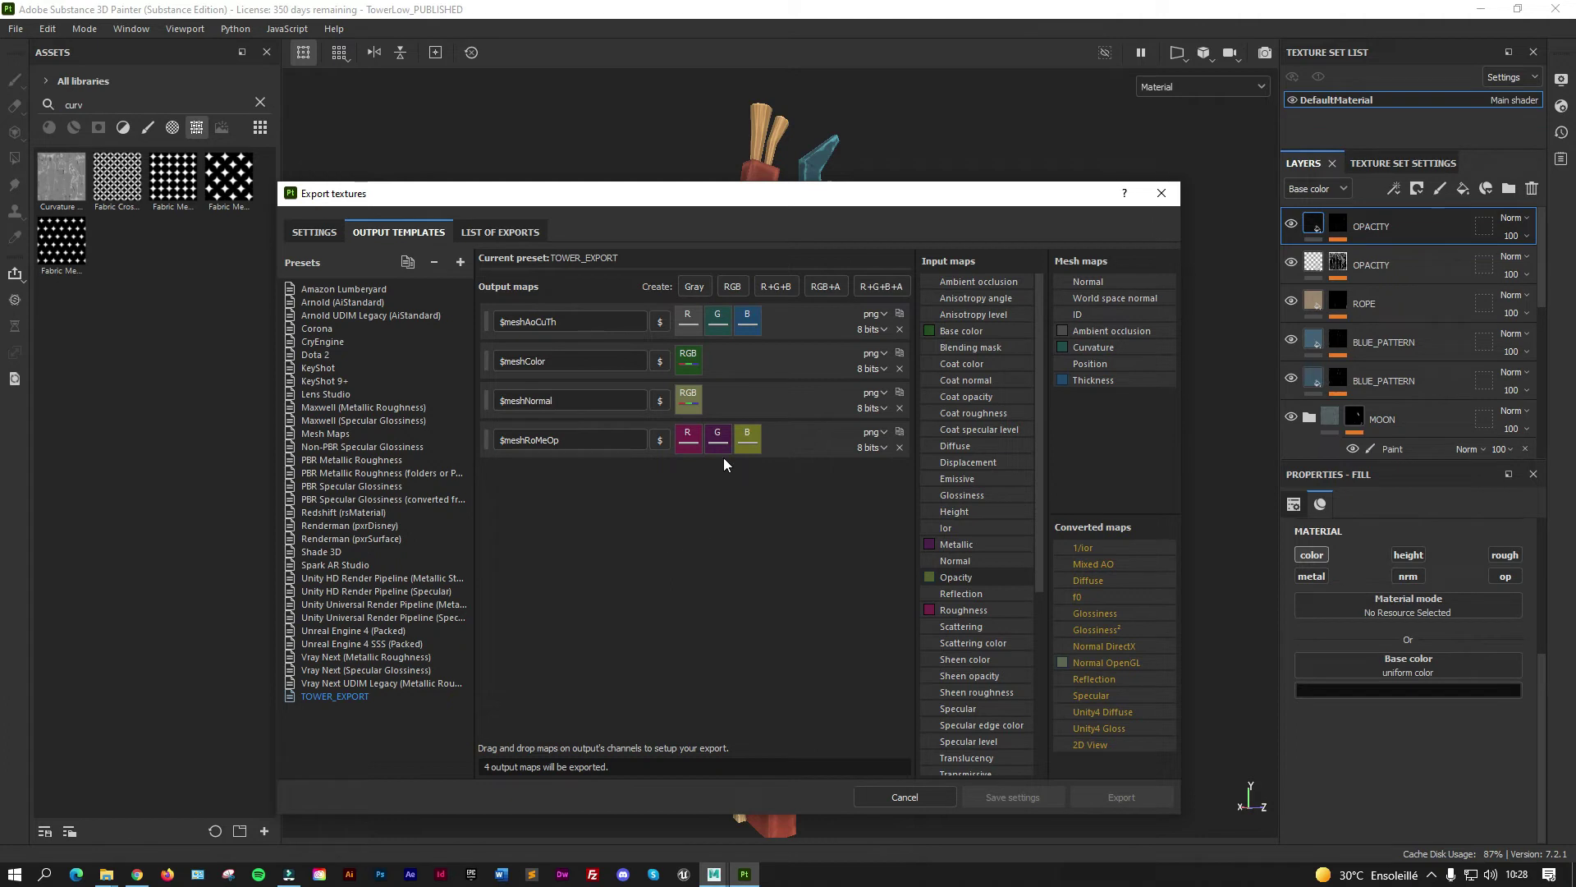
# Add an RGB+A output map named $meshColorOp.
pyautogui.click(819, 284)
pyautogui.click(565, 481)
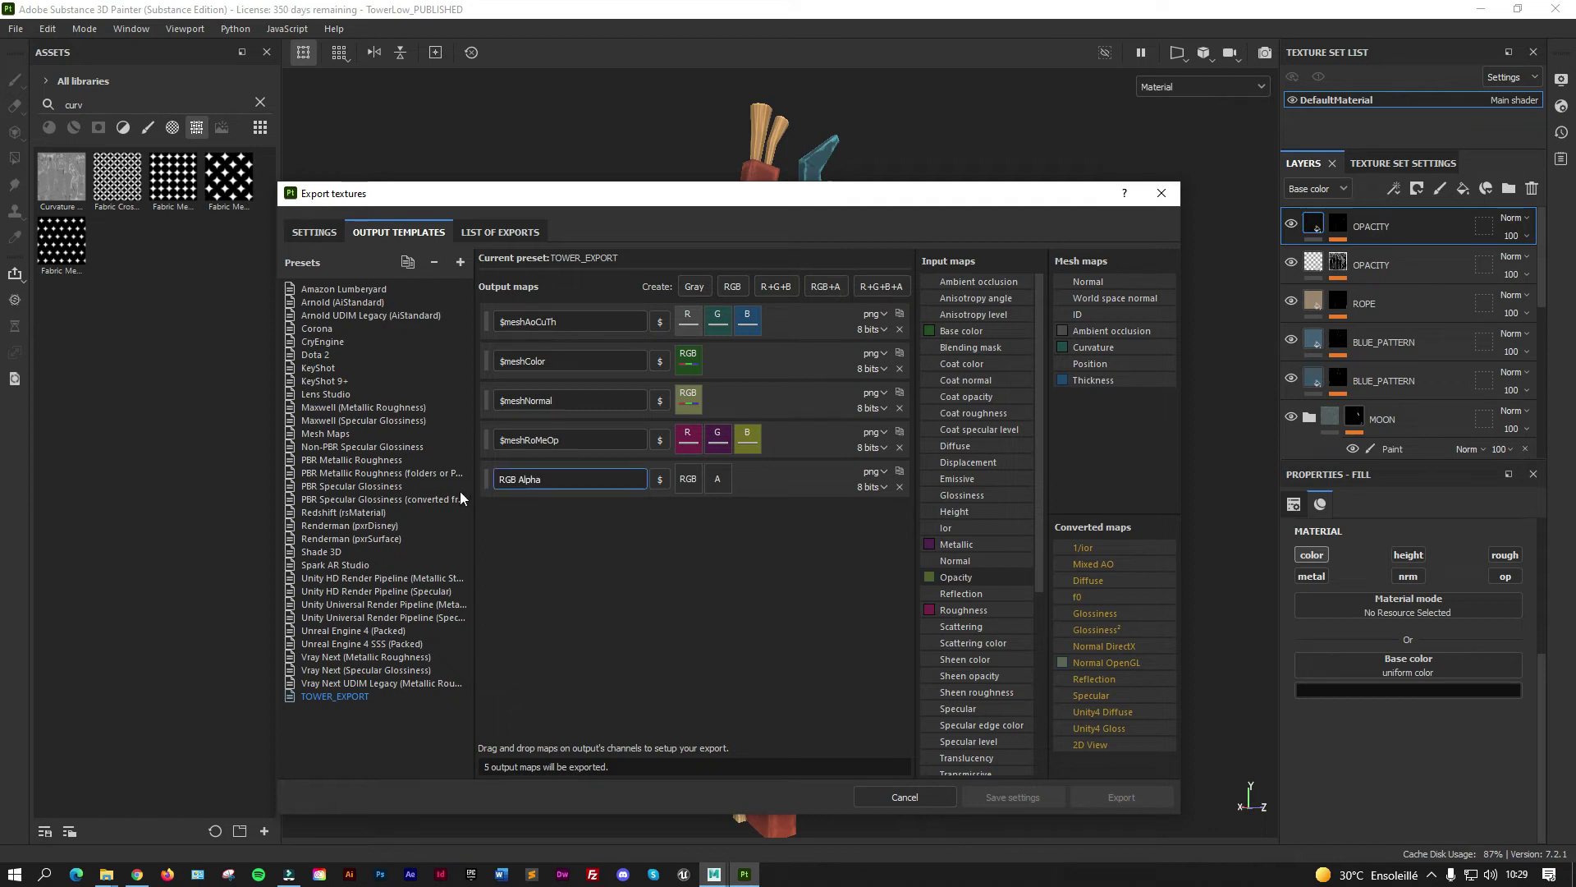
pyautogui.press('BackSpace')
pyautogui.press('BackSpace')
pyautogui.press('BackSpace')
pyautogui.press('BackSpace')
pyautogui.press('BackSpace')
pyautogui.press('BackSpace')
pyautogui.press('BackSpace')
pyautogui.press('BackSpace')
pyautogui.click(660, 478)
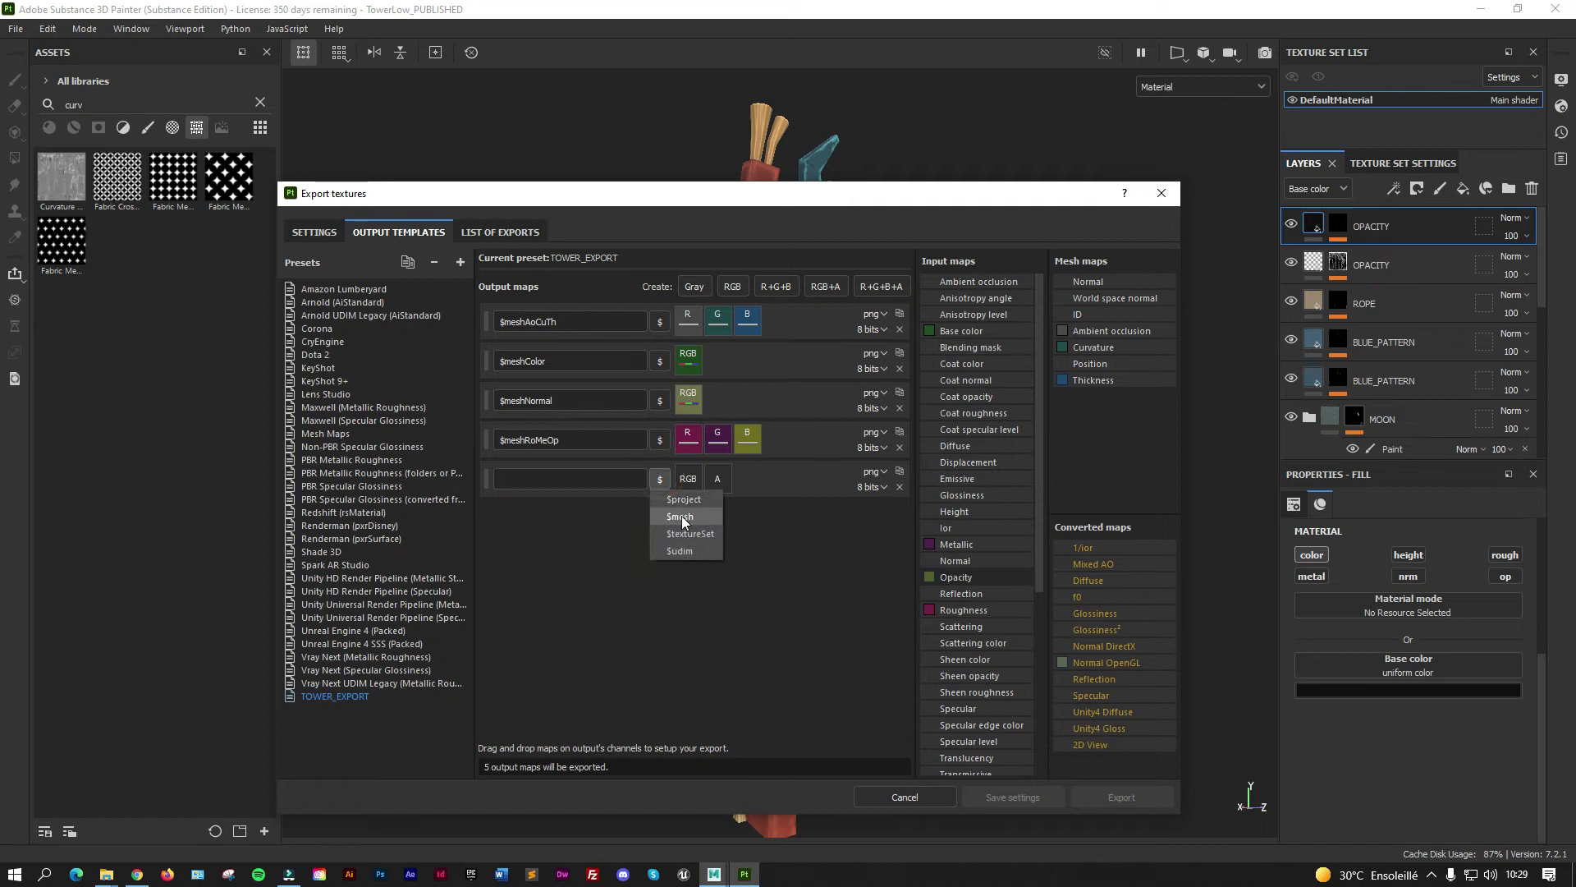
pyautogui.click(682, 515)
pyautogui.click(573, 481)
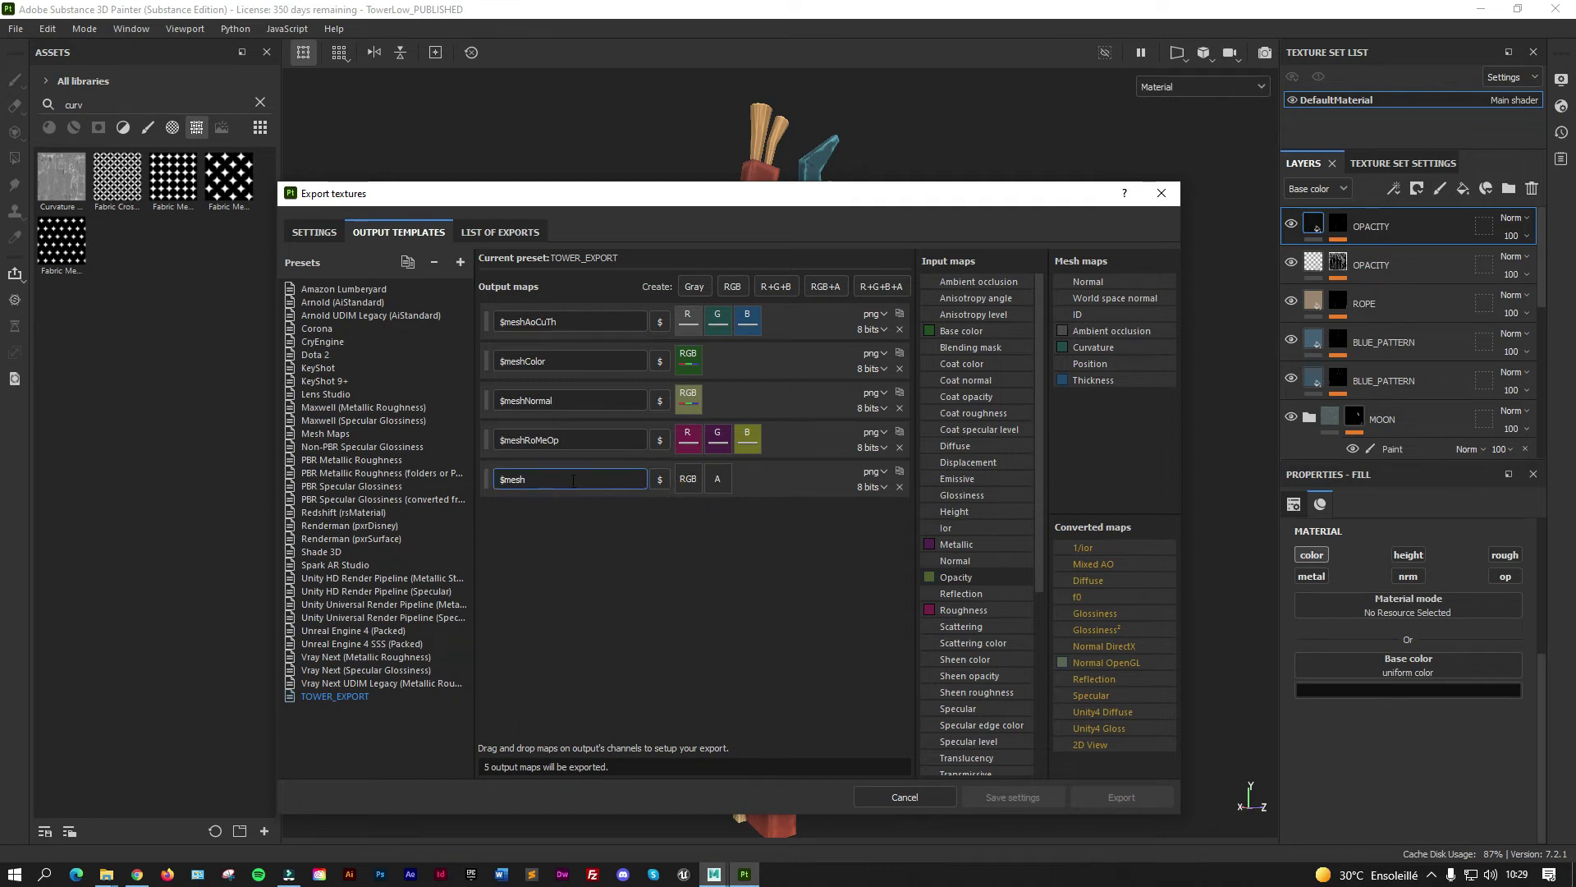
pyautogui.write('lorOp')
pyautogui.click(981, 365)
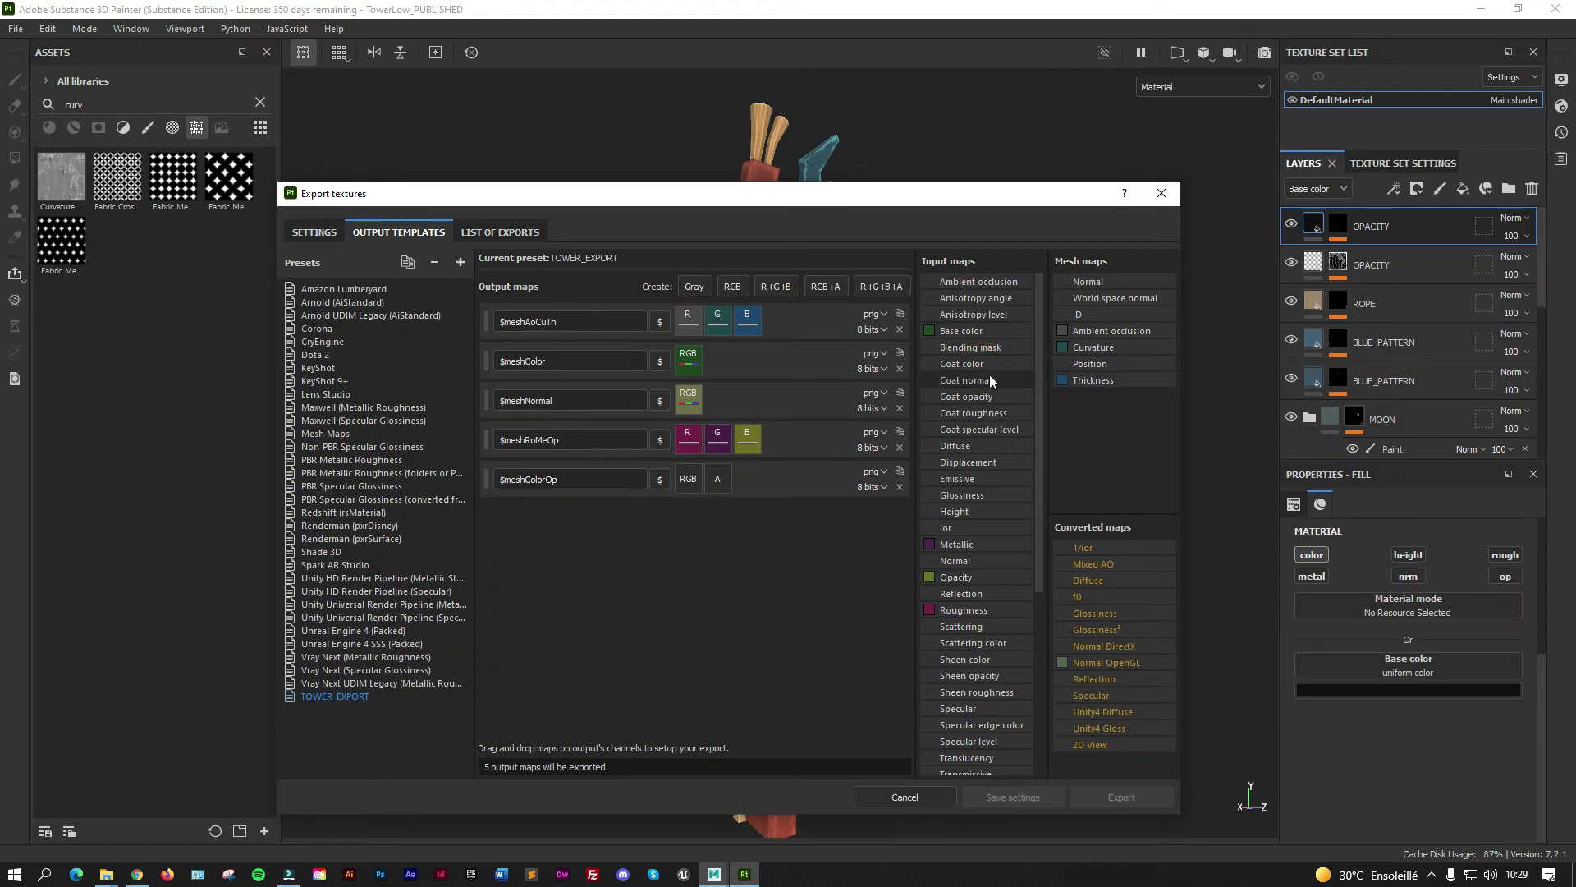
# Fill $meshColorOp with Base color in RGB and Opacity in alpha.
pyautogui.moveTo(972, 329); pyautogui.dragTo(692, 479)
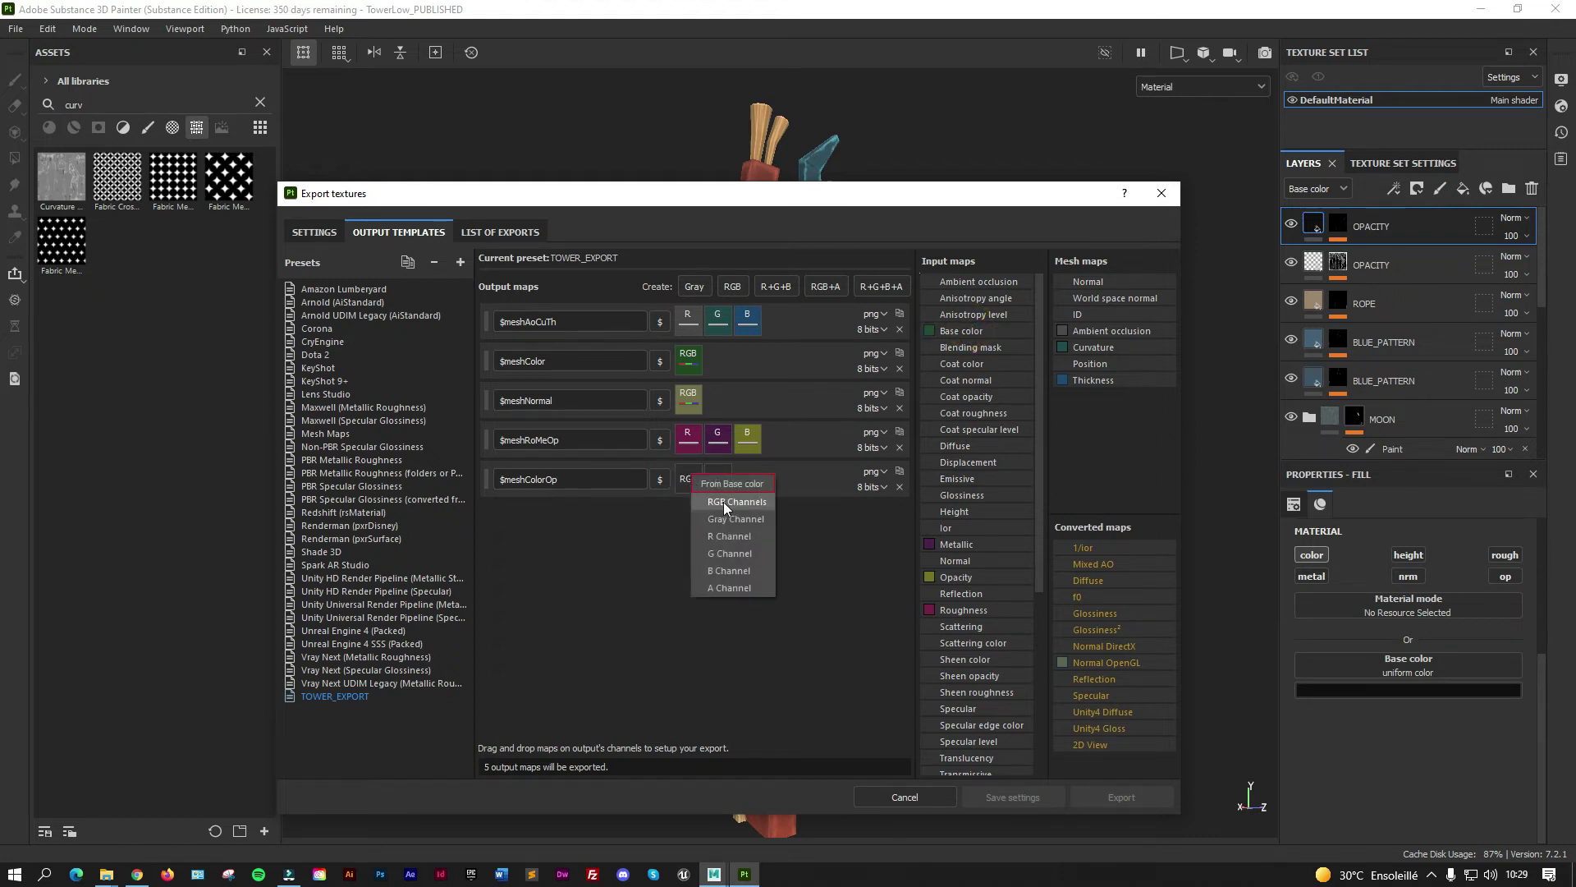
pyautogui.click(723, 501)
pyautogui.moveTo(960, 577); pyautogui.dragTo(711, 478)
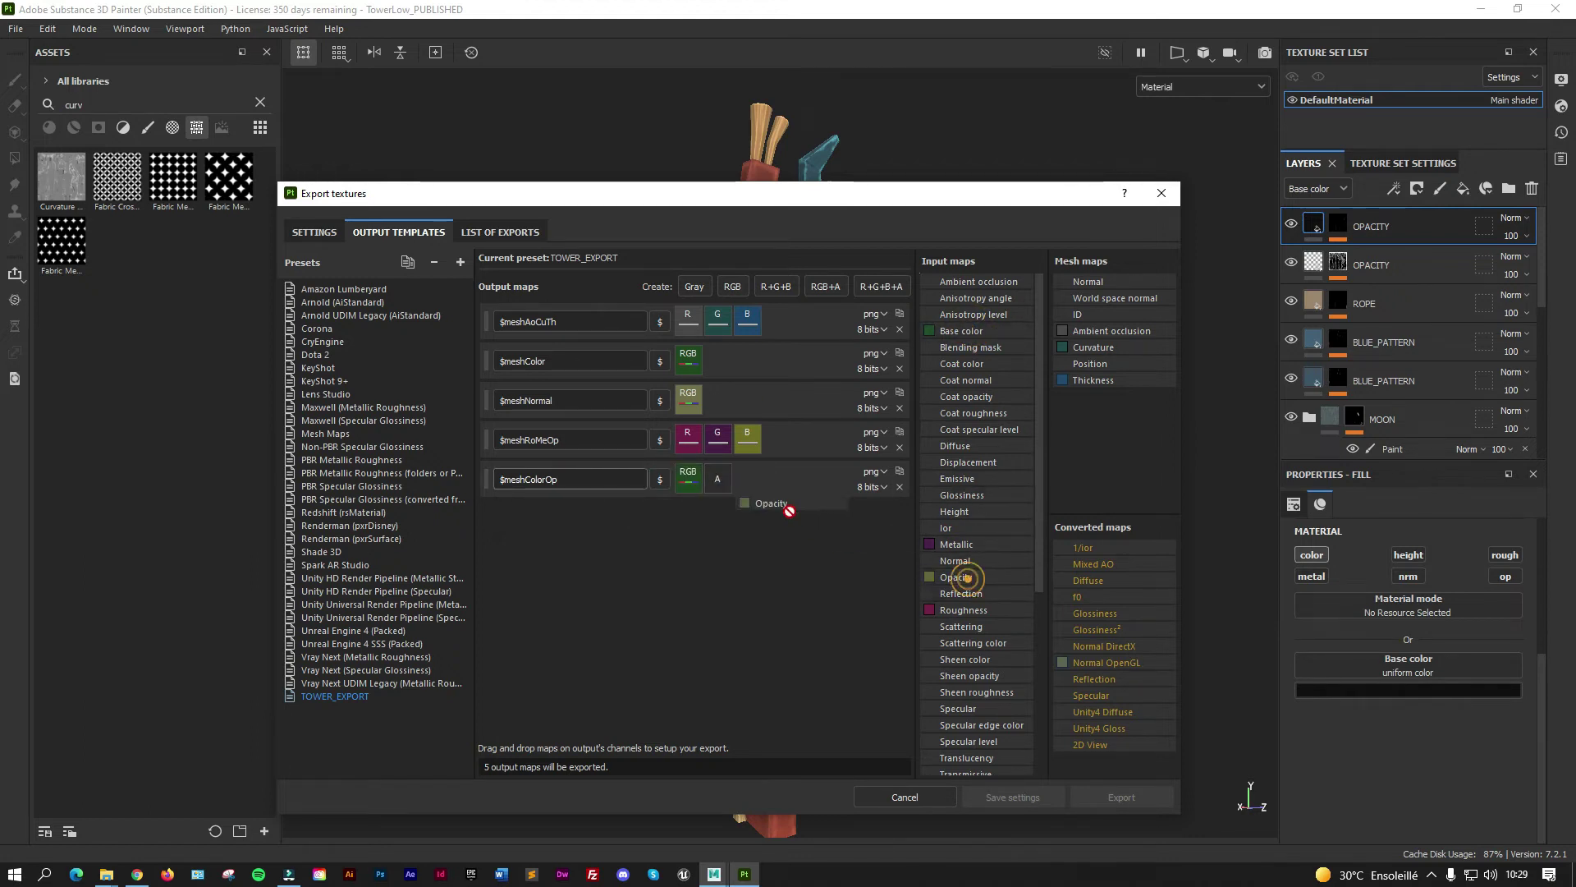
pyautogui.click(770, 506)
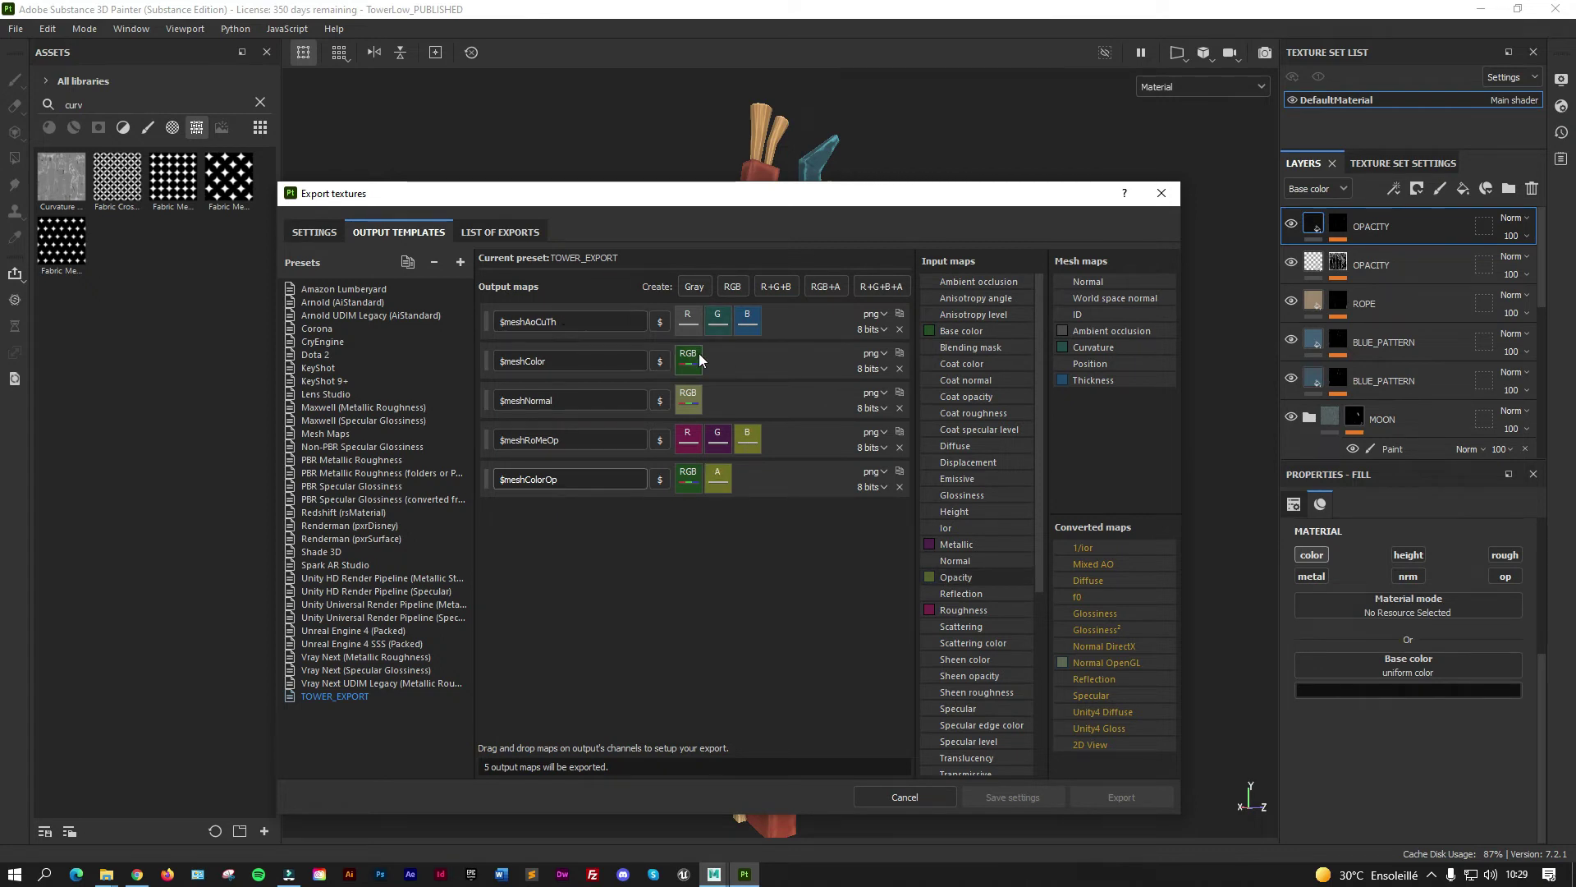
# Delete the $meshColor and $meshRoMeOp maps, keeping $meshAoCuTh, $meshNormal and $meshColorOp.
pyautogui.doubleClick(538, 361)
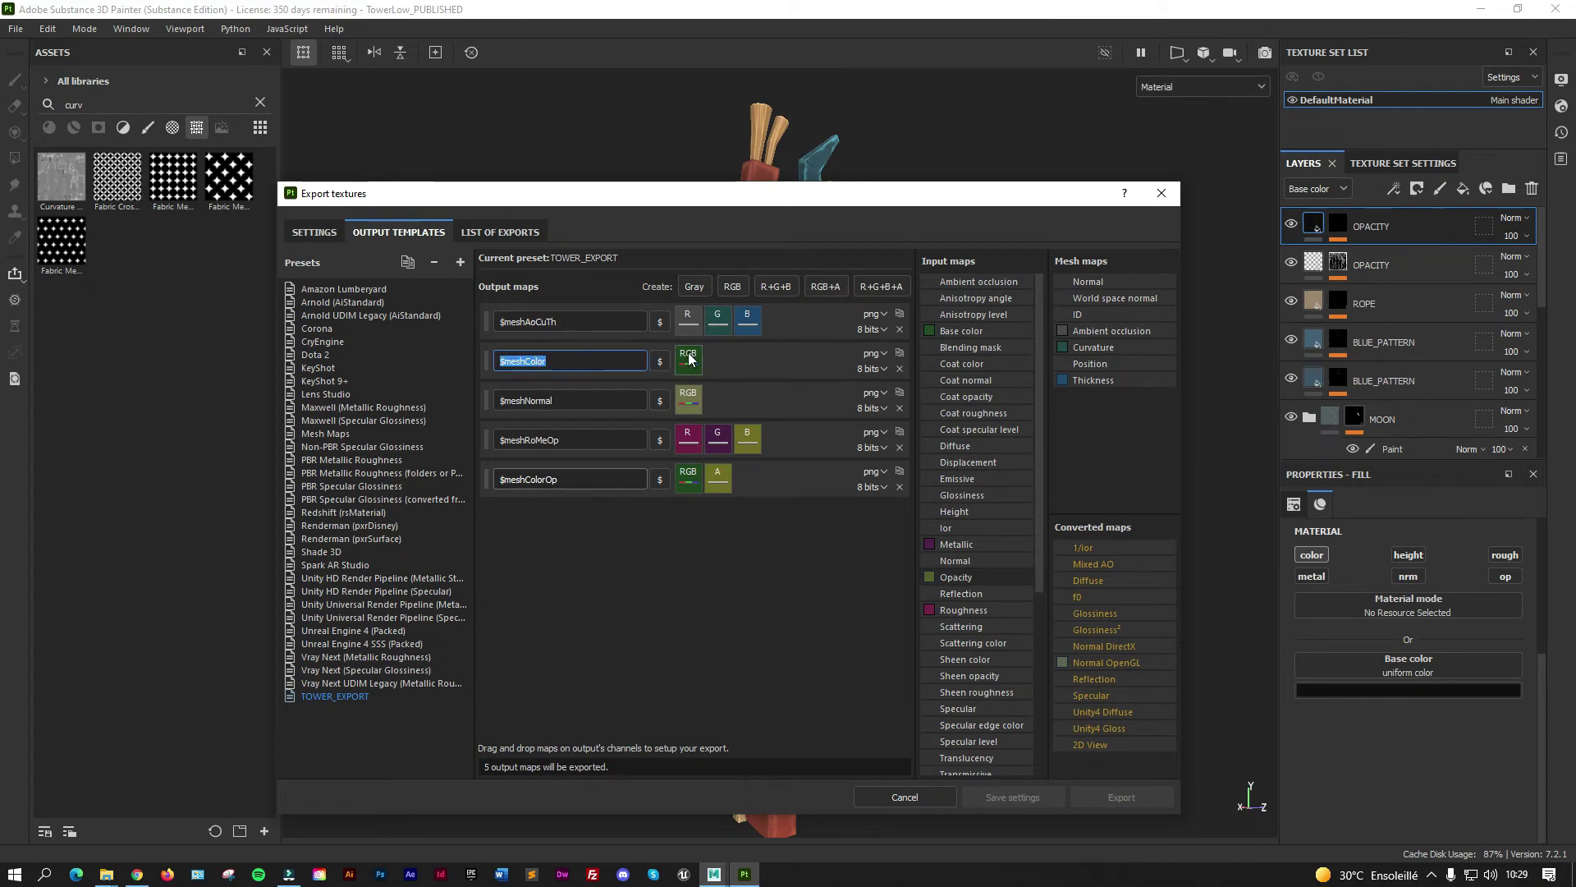
pyautogui.click(899, 368)
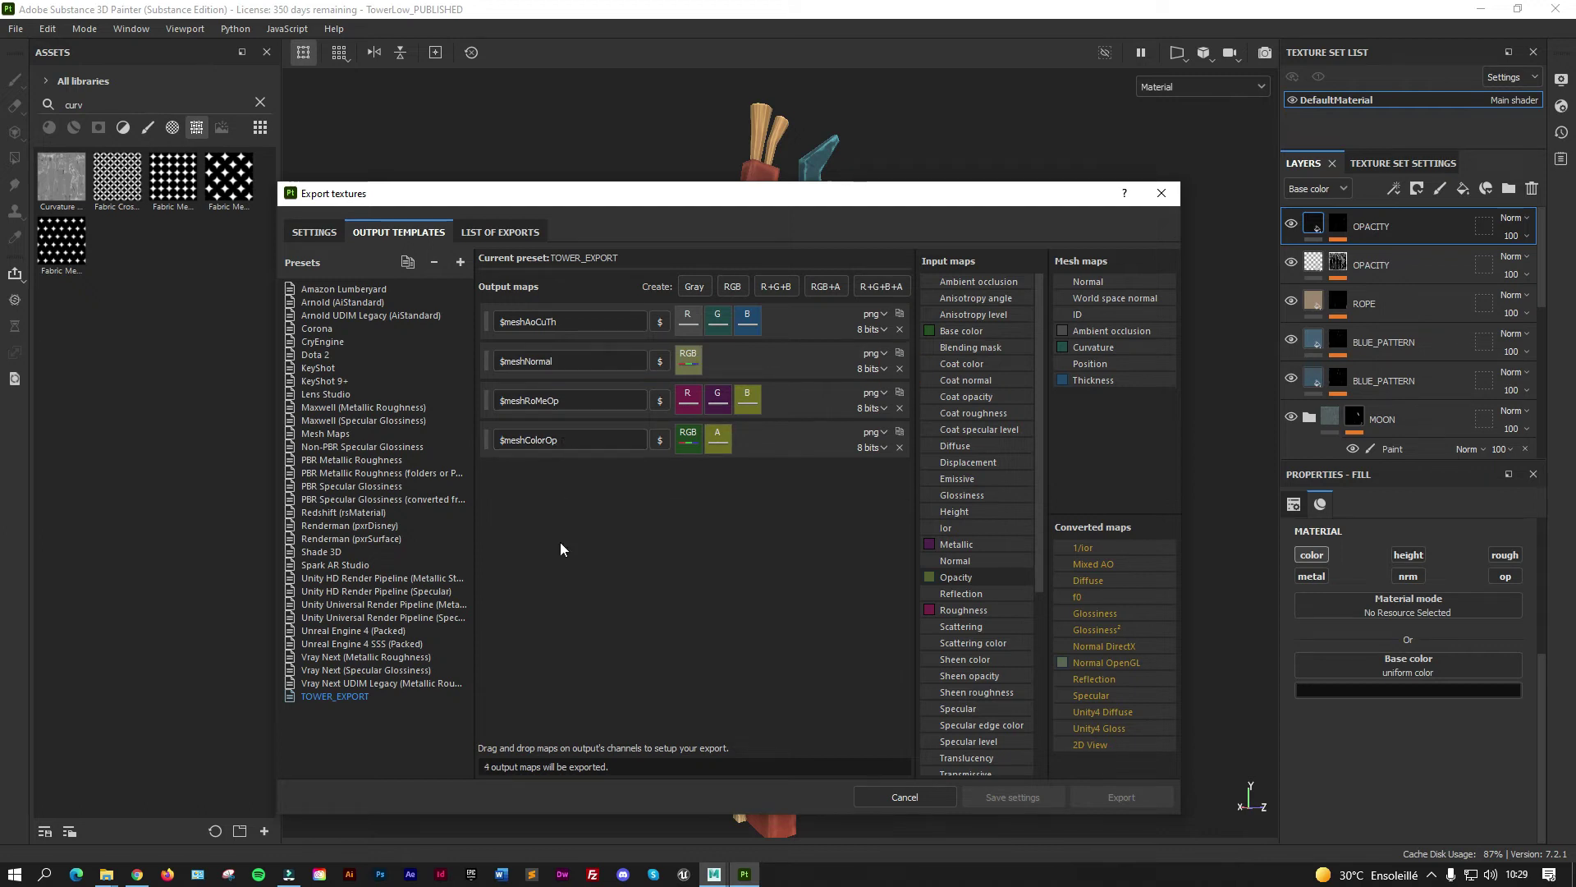
pyautogui.doubleClick(570, 399)
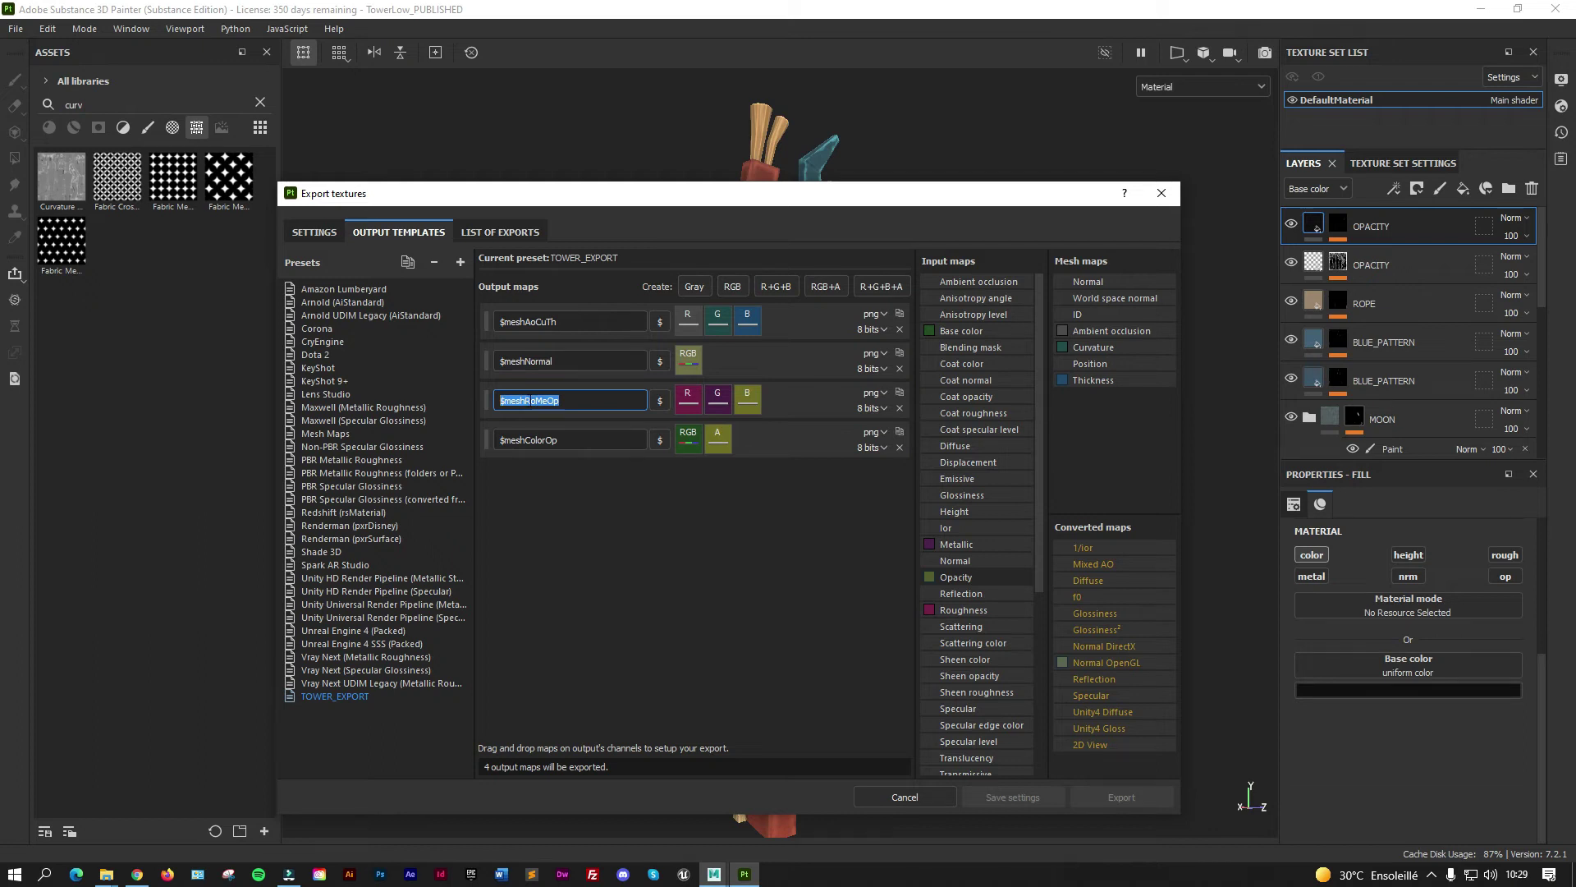
pyautogui.click(899, 408)
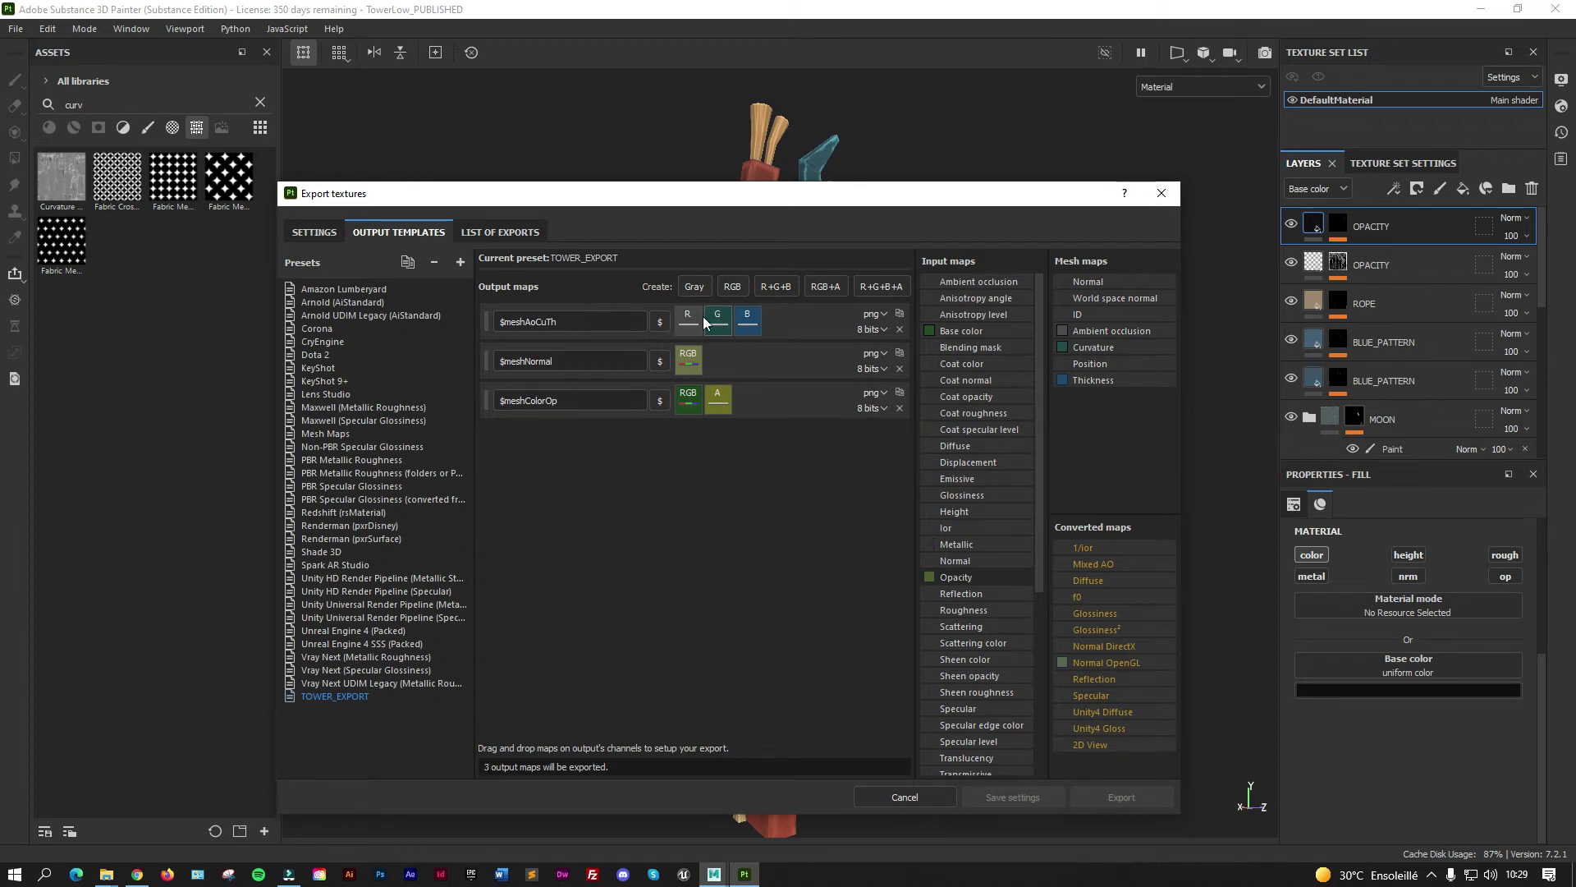
# Add a Gray output map named $meshRoughness to TOWER_EXPORT, with the Roughness input map in its gray channel.
pyautogui.click(686, 286)
pyautogui.moveTo(568, 441); pyautogui.dragTo(466, 445)
pyautogui.press('BackSpace')
pyautogui.click(662, 445)
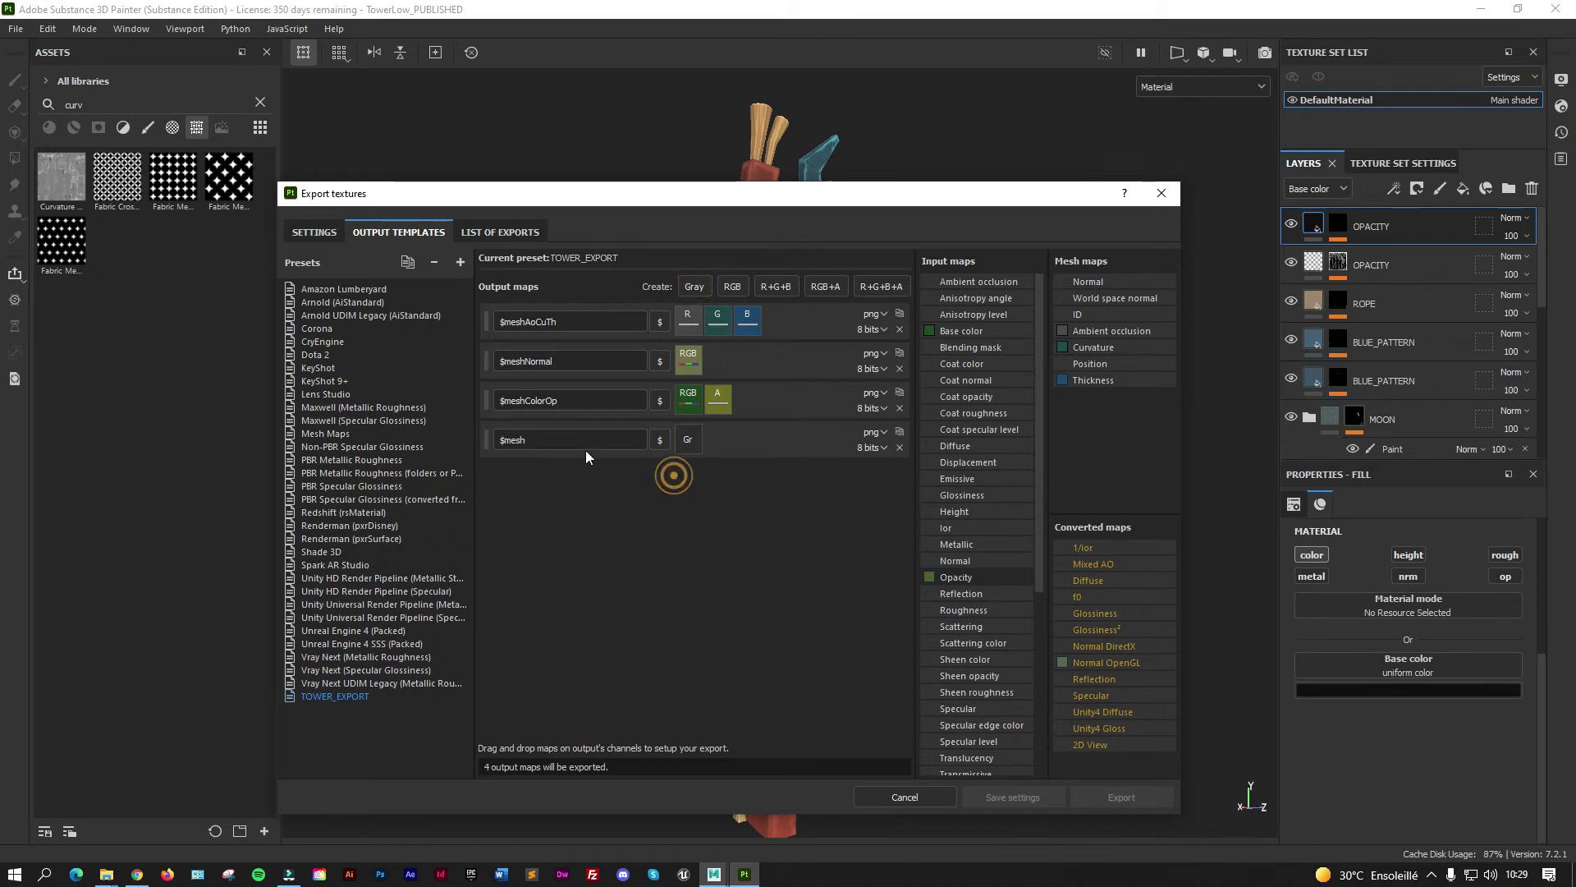
pyautogui.write('Ro')
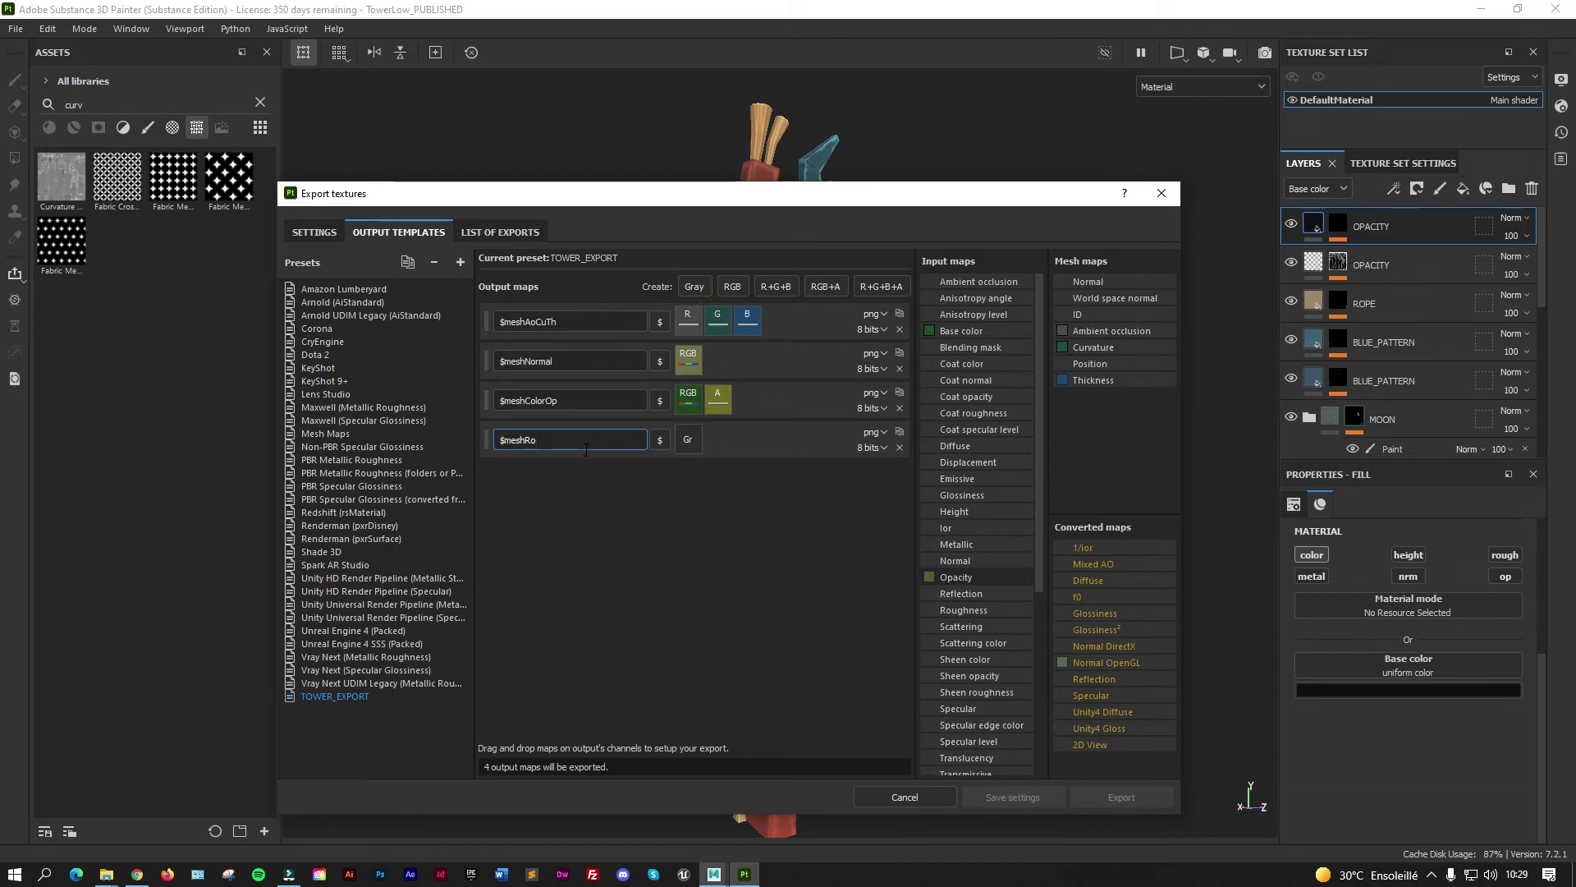
pyautogui.write('ughness')
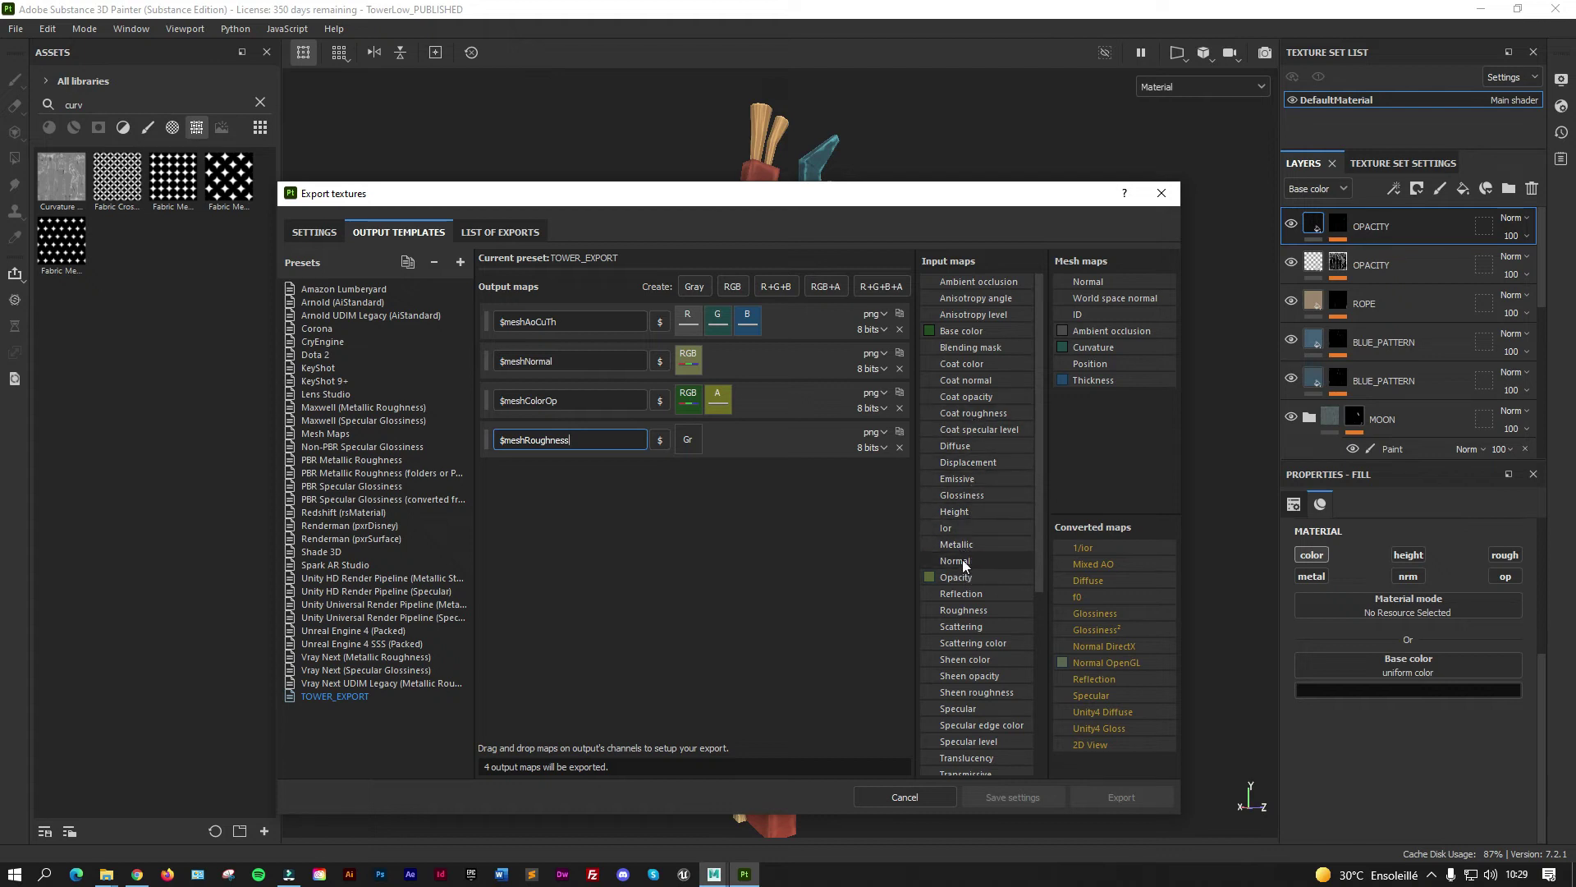
pyautogui.moveTo(964, 609); pyautogui.dragTo(692, 436)
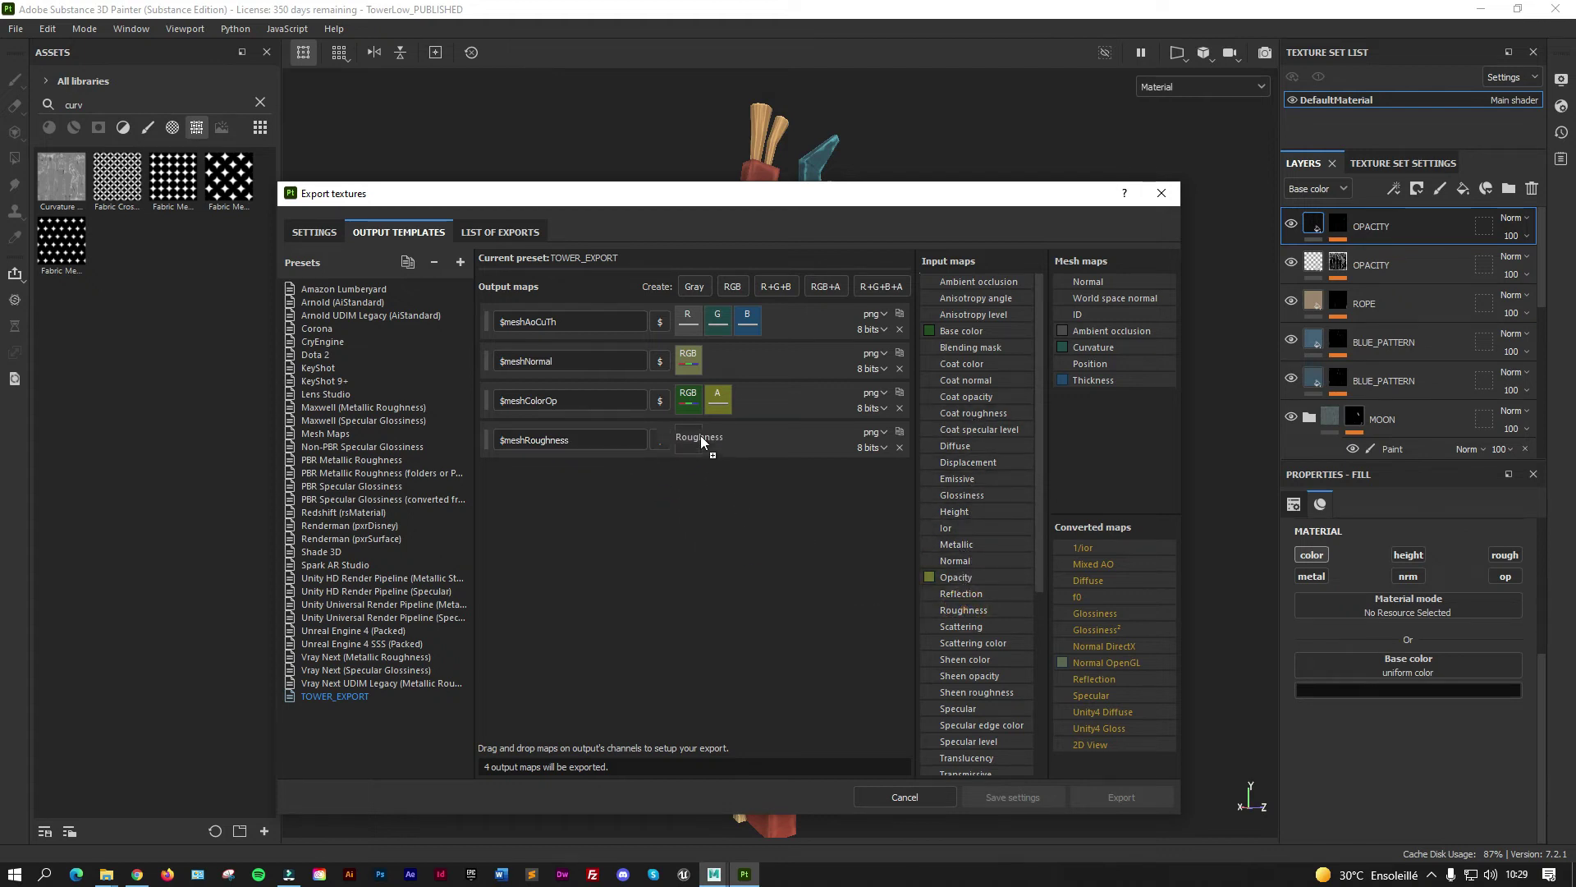
pyautogui.click(716, 466)
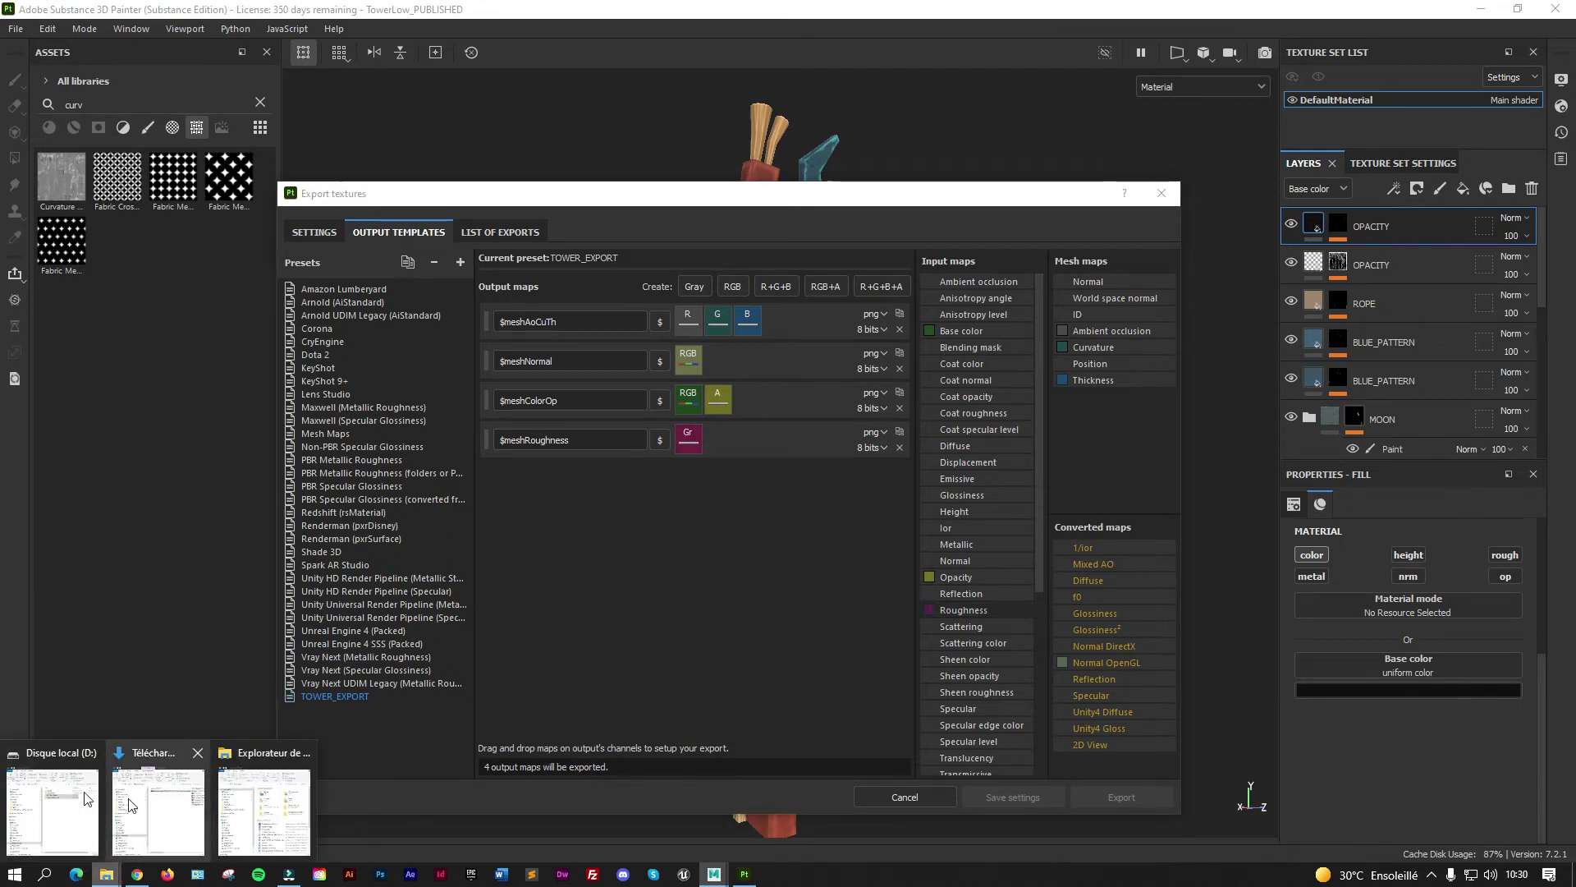
pyautogui.moveTo(106, 874)
pyautogui.click(57, 790)
pyautogui.moveTo(1403, 125); pyautogui.dragTo(870, 118)
pyautogui.click(878, 411)
pyautogui.doubleClick(839, 322)
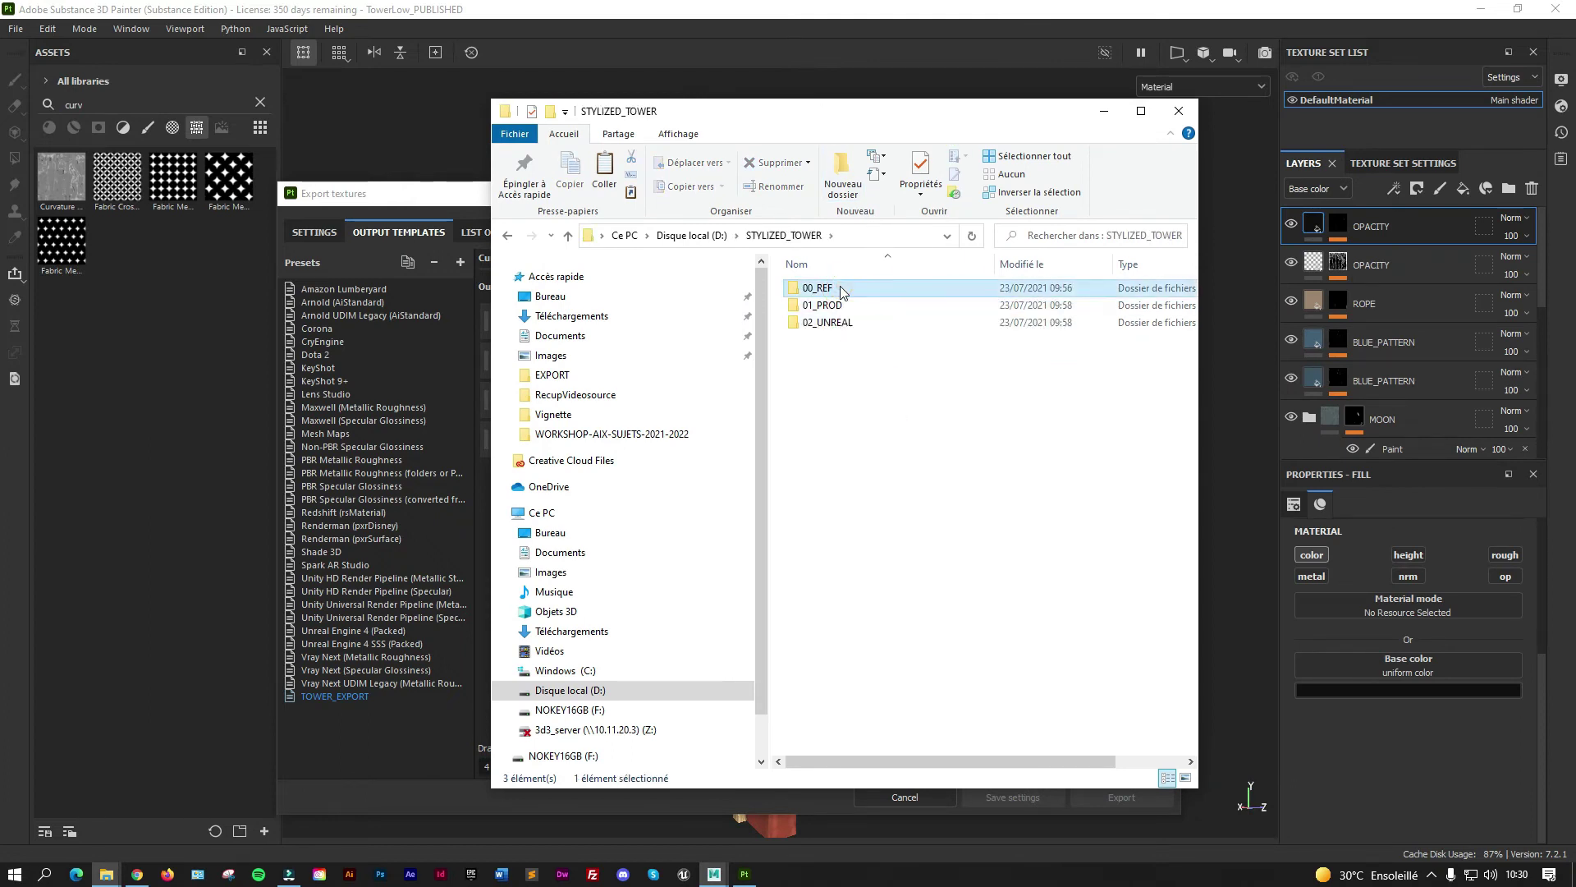
pyautogui.doubleClick(845, 290)
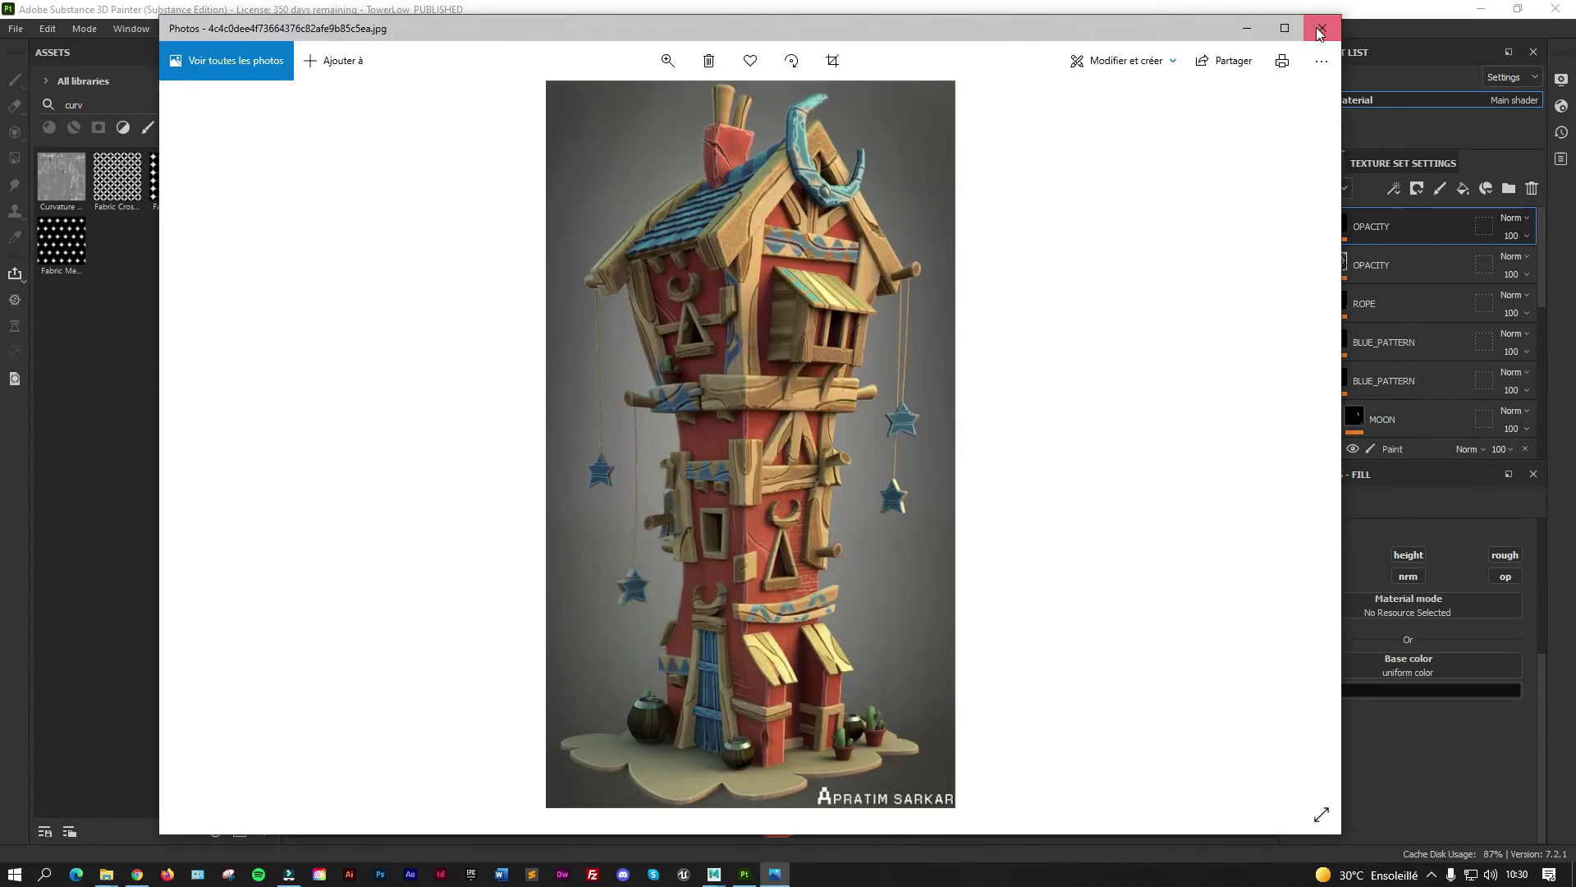
pyautogui.click(1319, 31)
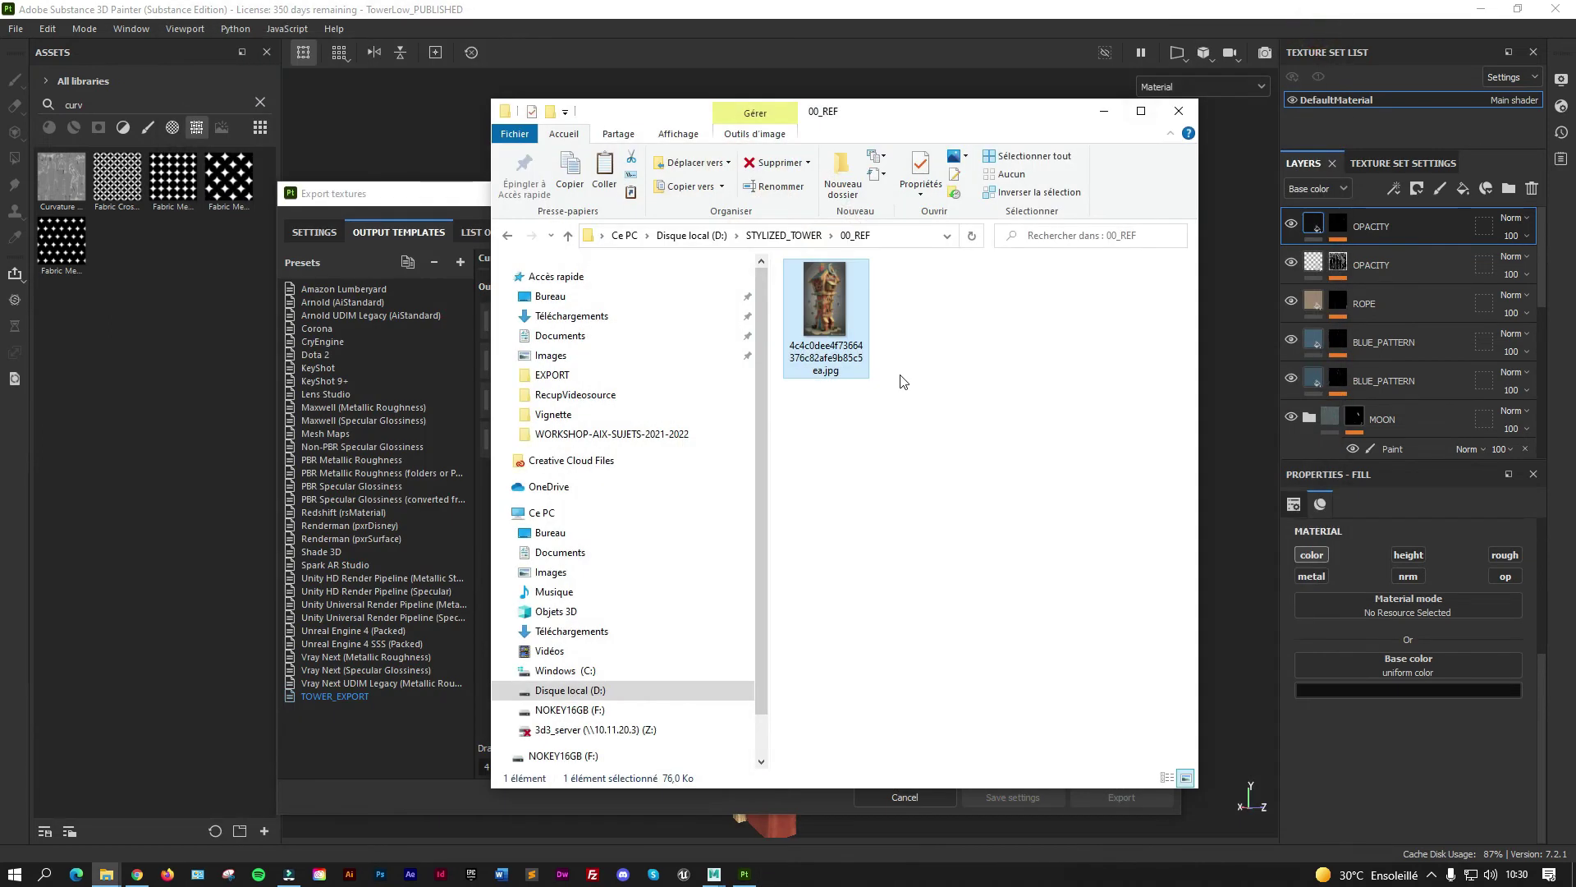
pyautogui.click(801, 238)
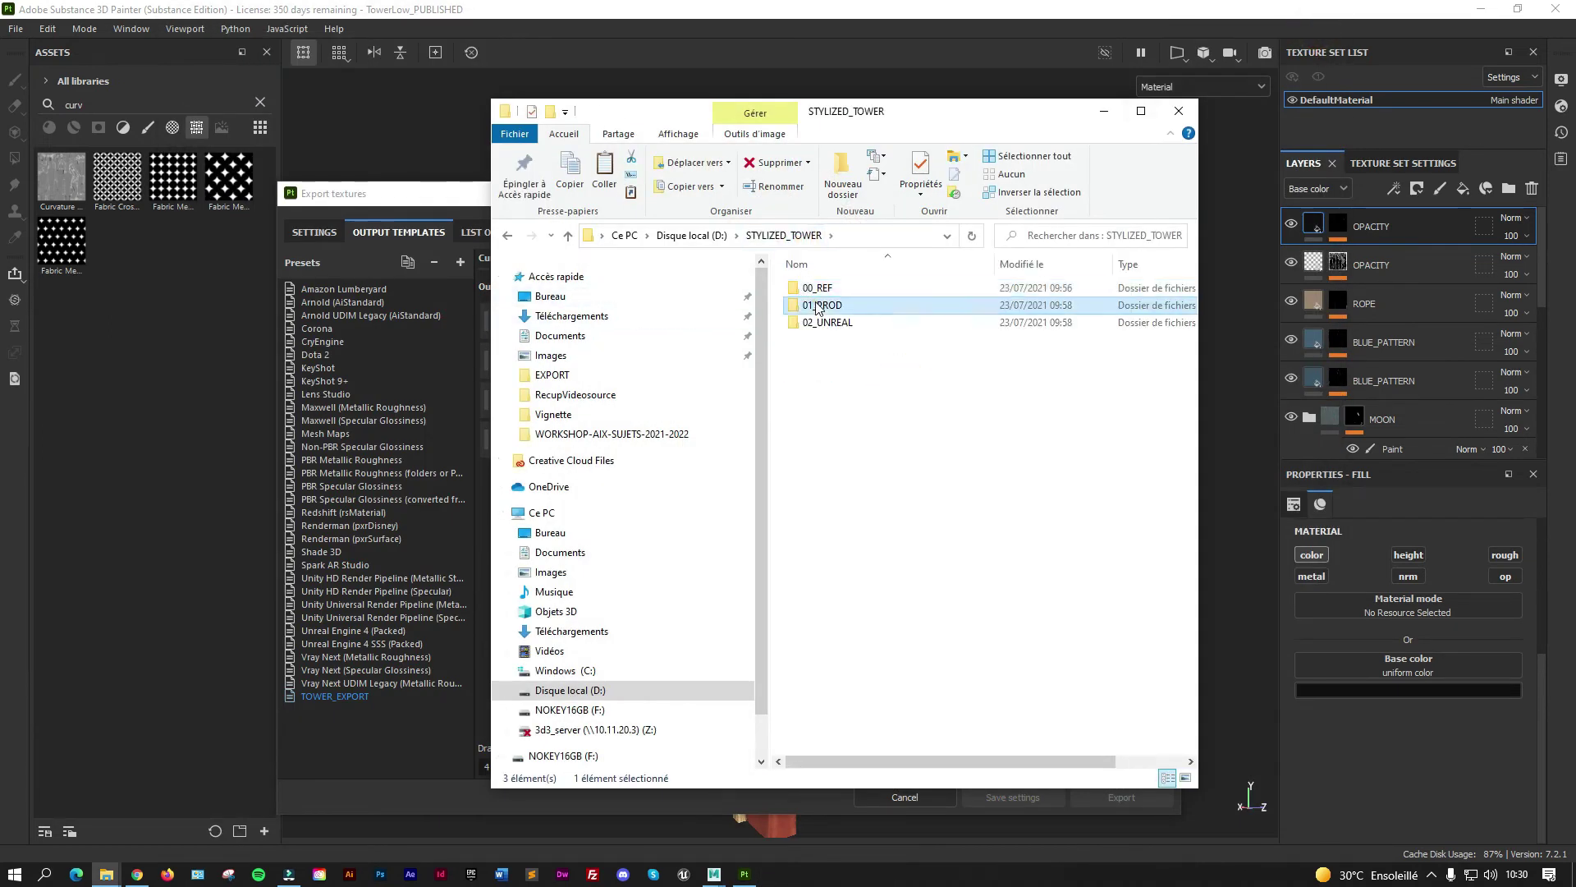
pyautogui.doubleClick(825, 306)
pyautogui.doubleClick(848, 444)
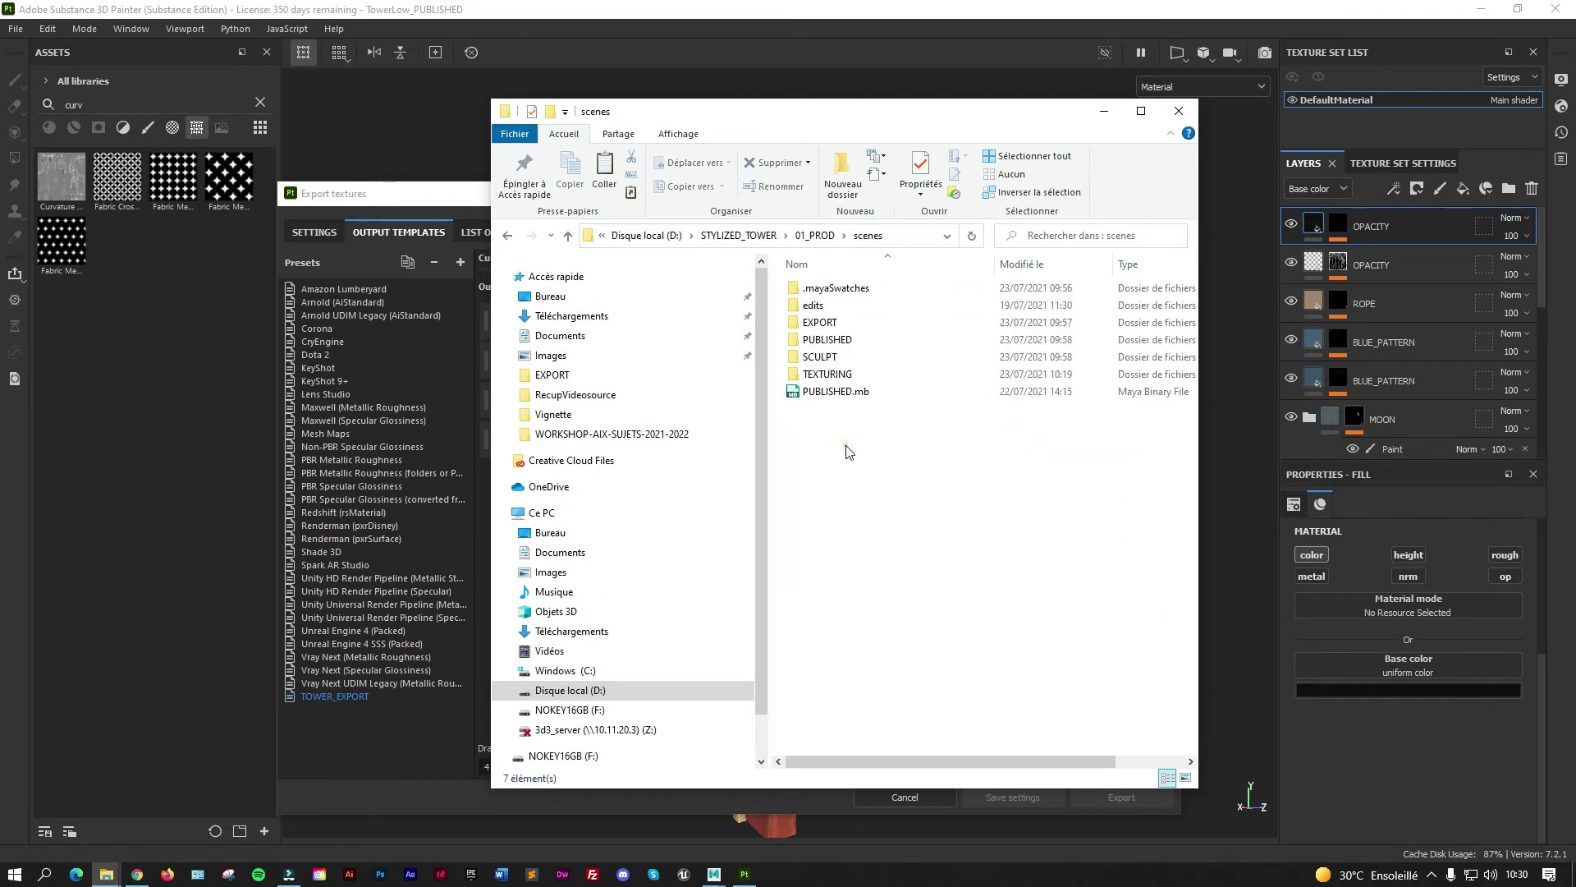
pyautogui.click(836, 401)
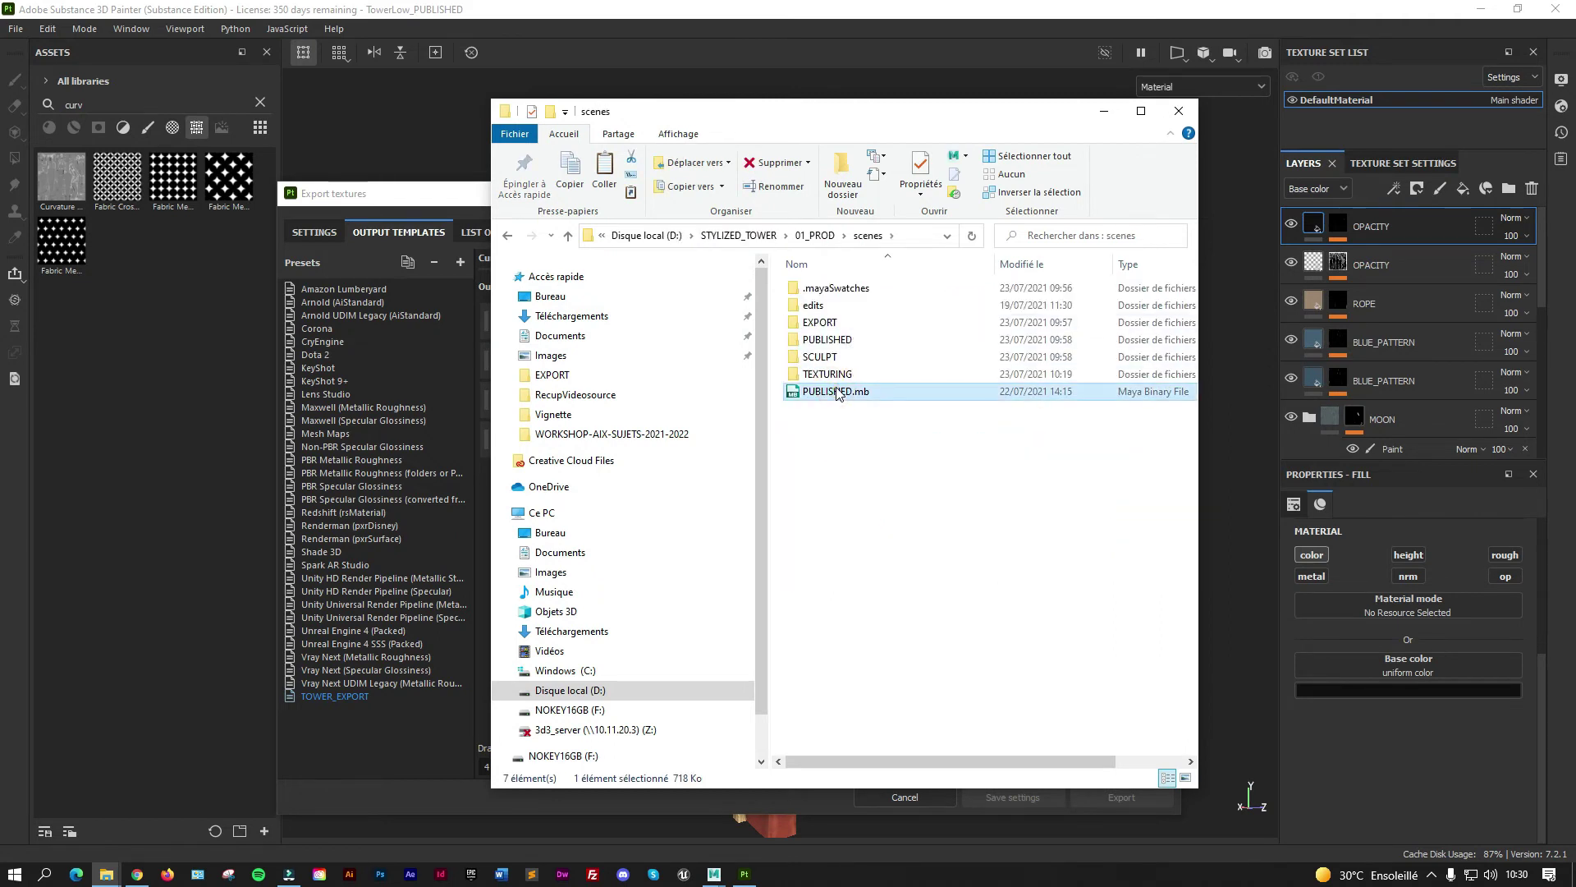
pyautogui.click(842, 364)
pyautogui.doubleClick(841, 365)
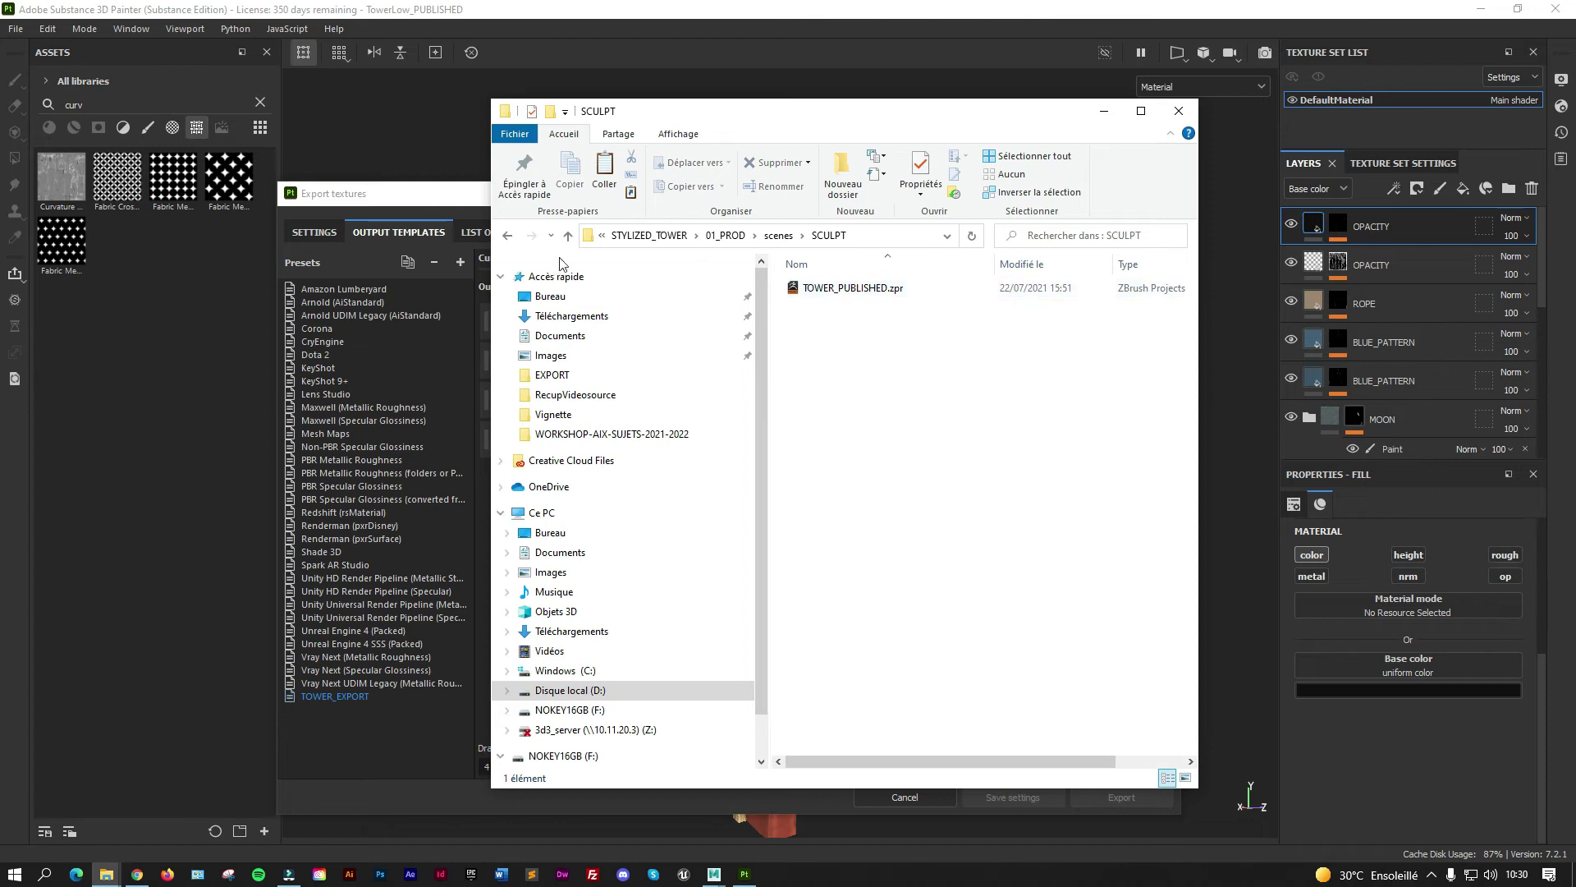
pyautogui.click(507, 236)
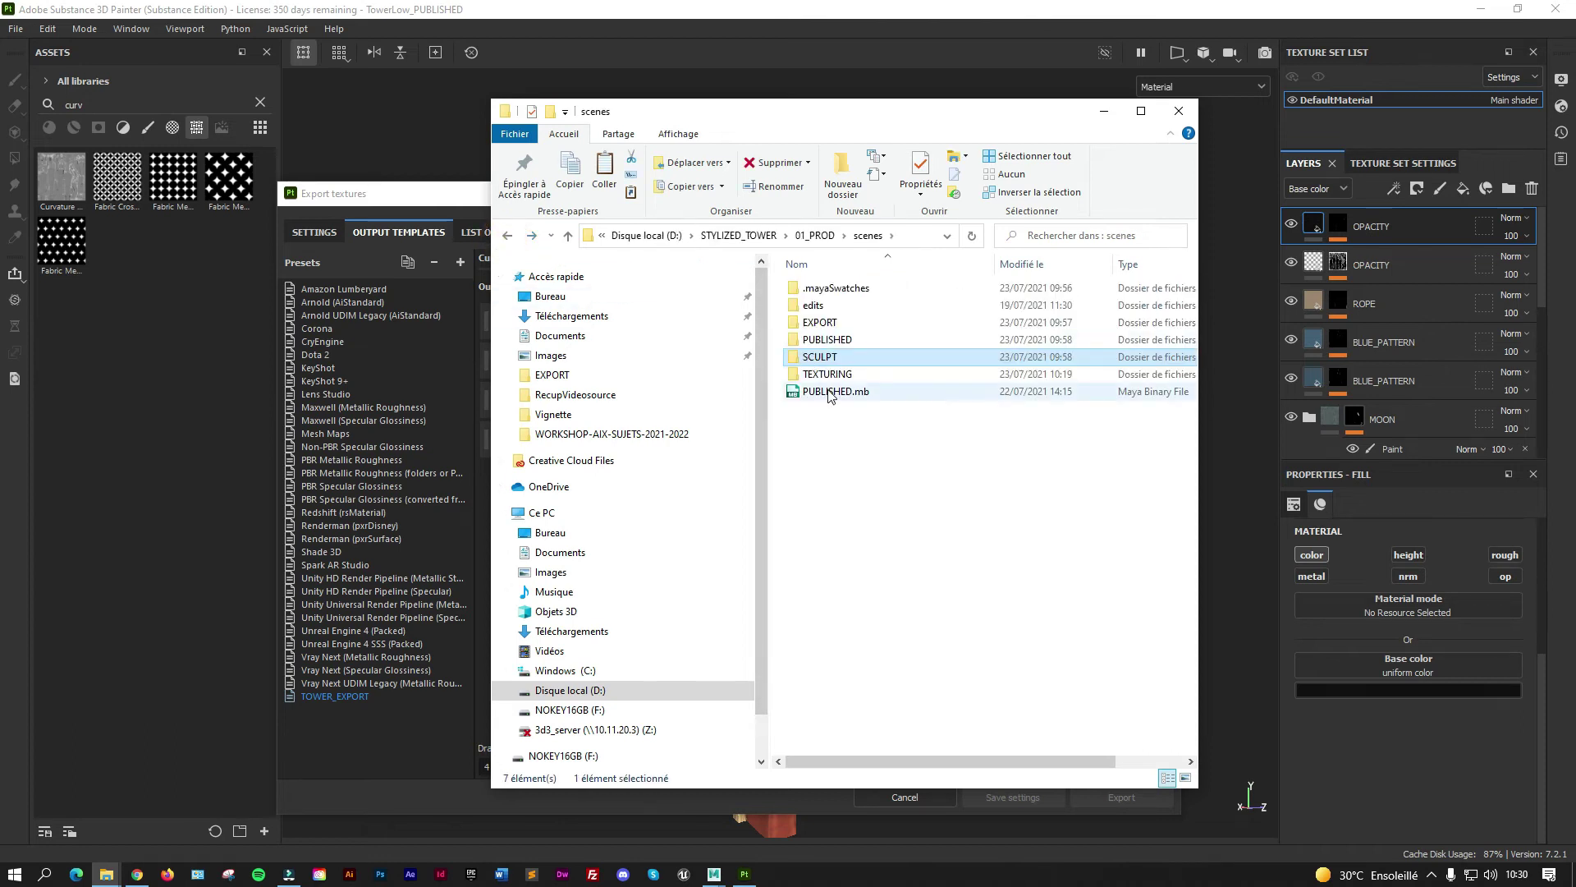
pyautogui.doubleClick(821, 358)
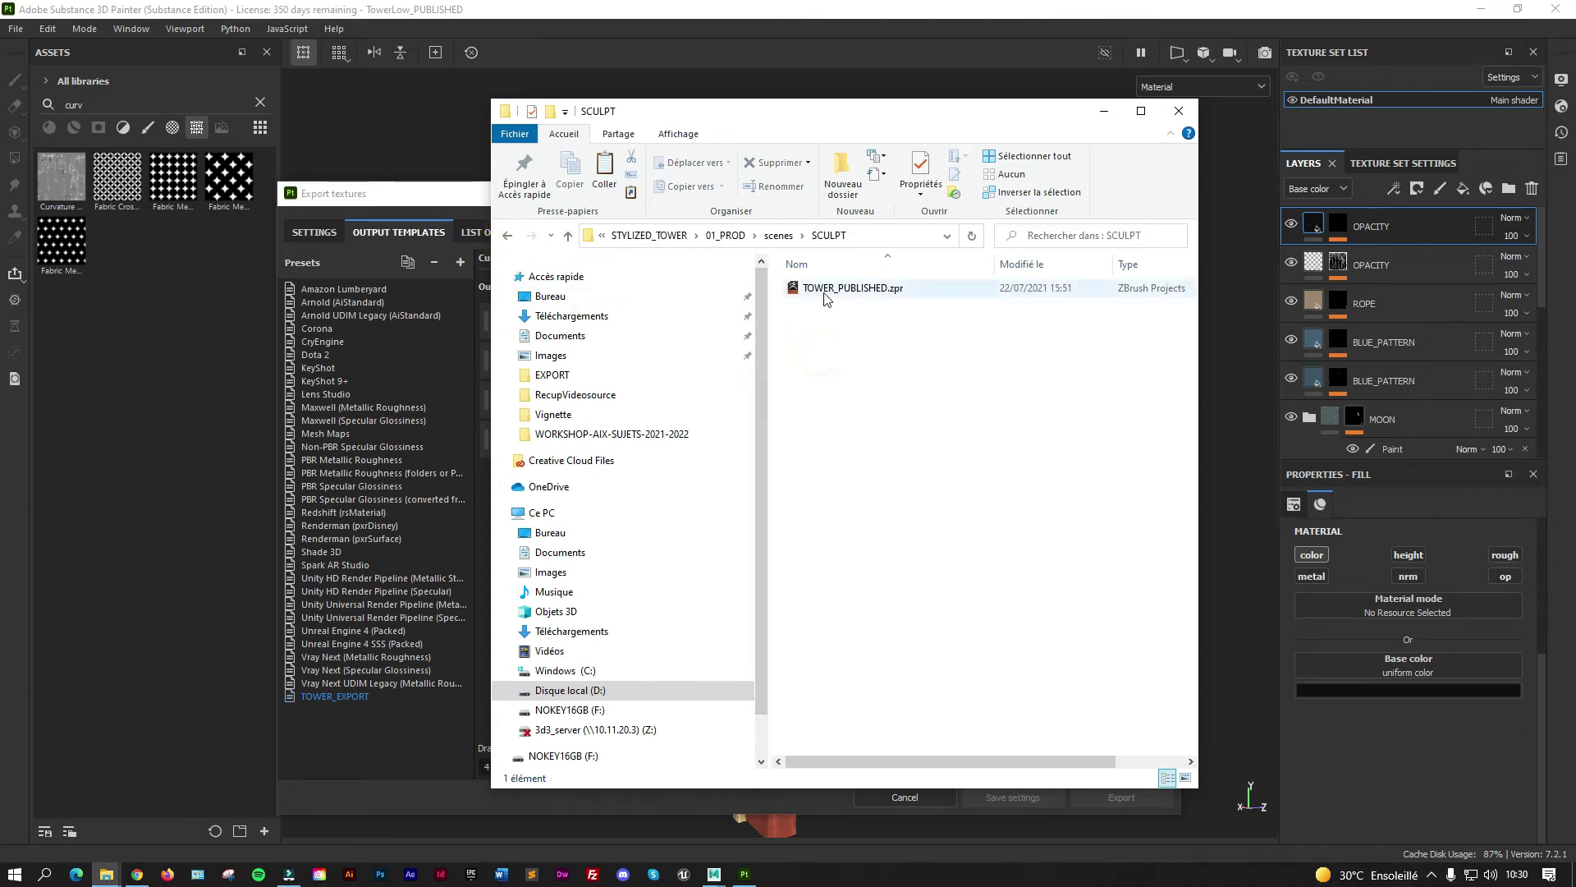
pyautogui.click(507, 236)
pyautogui.doubleClick(829, 373)
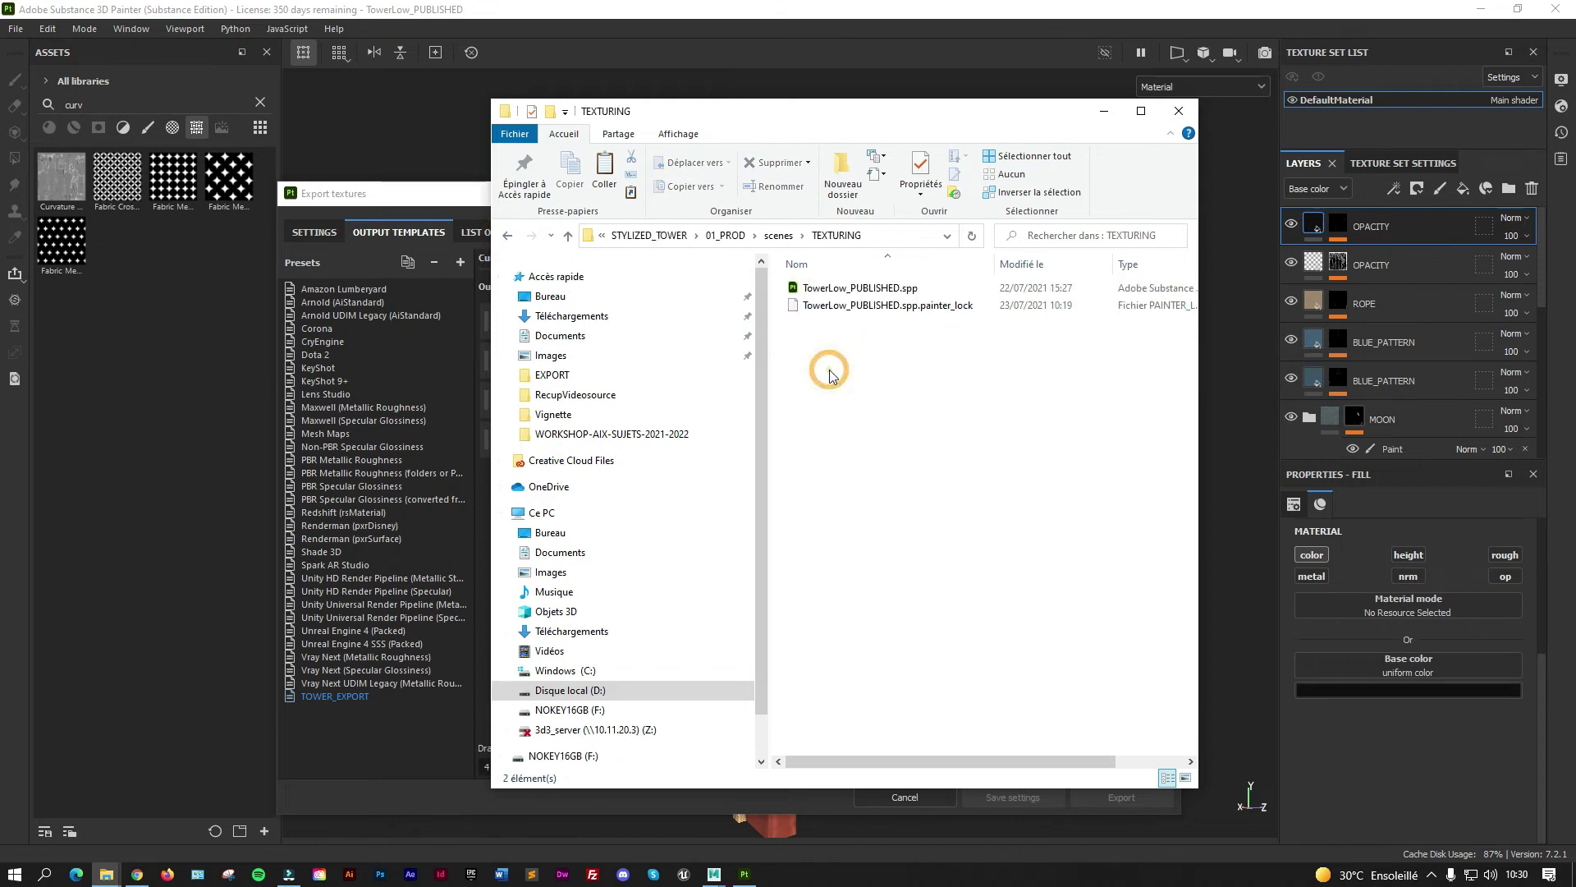
pyautogui.click(831, 288)
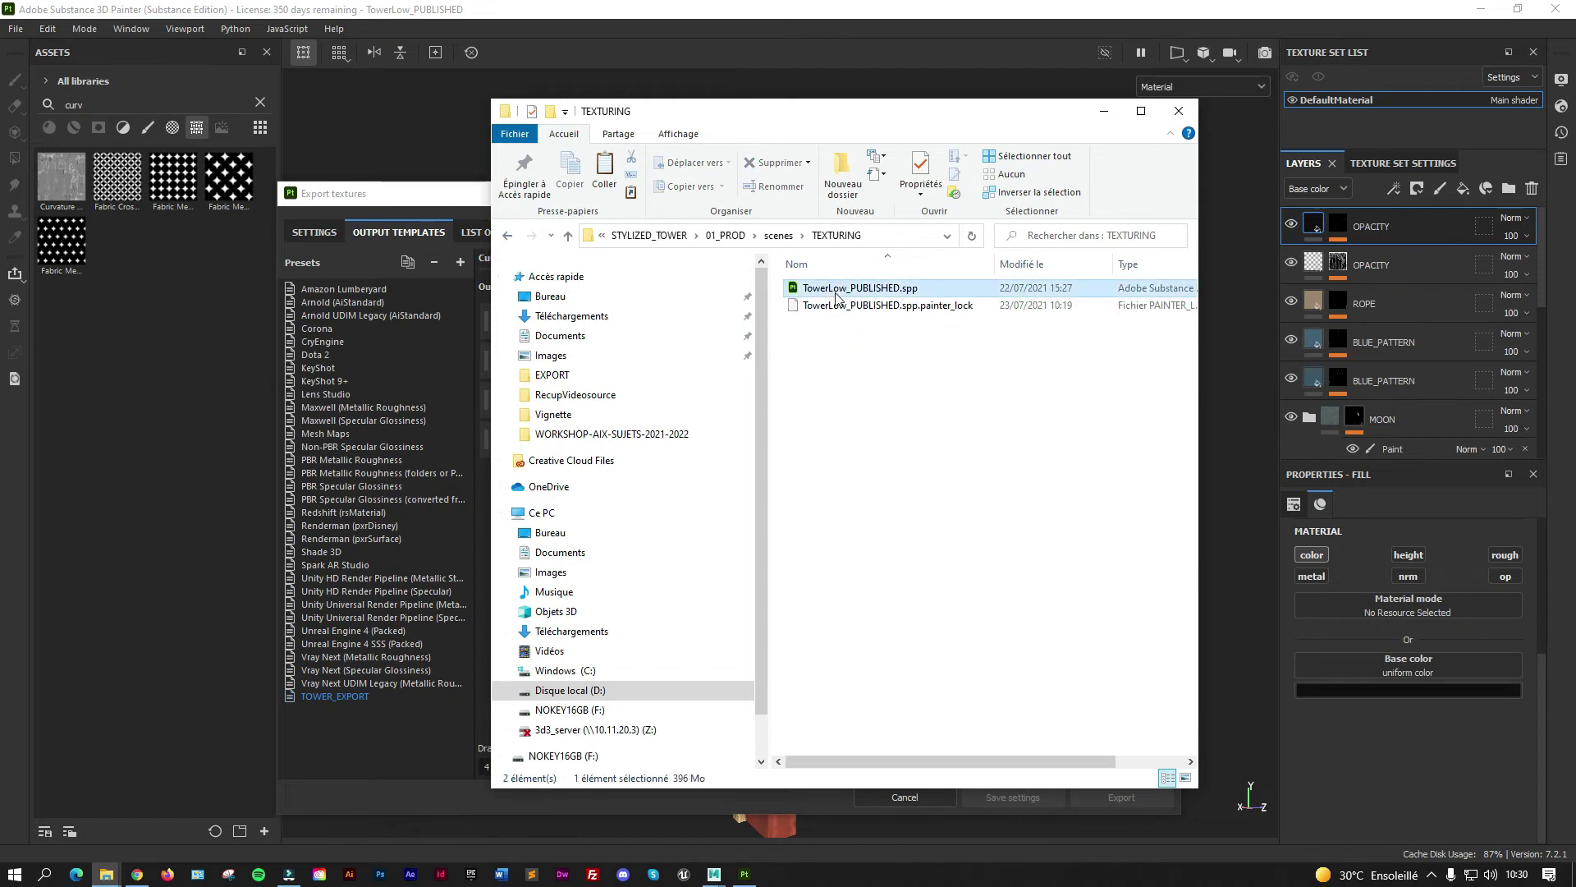
pyautogui.click(507, 237)
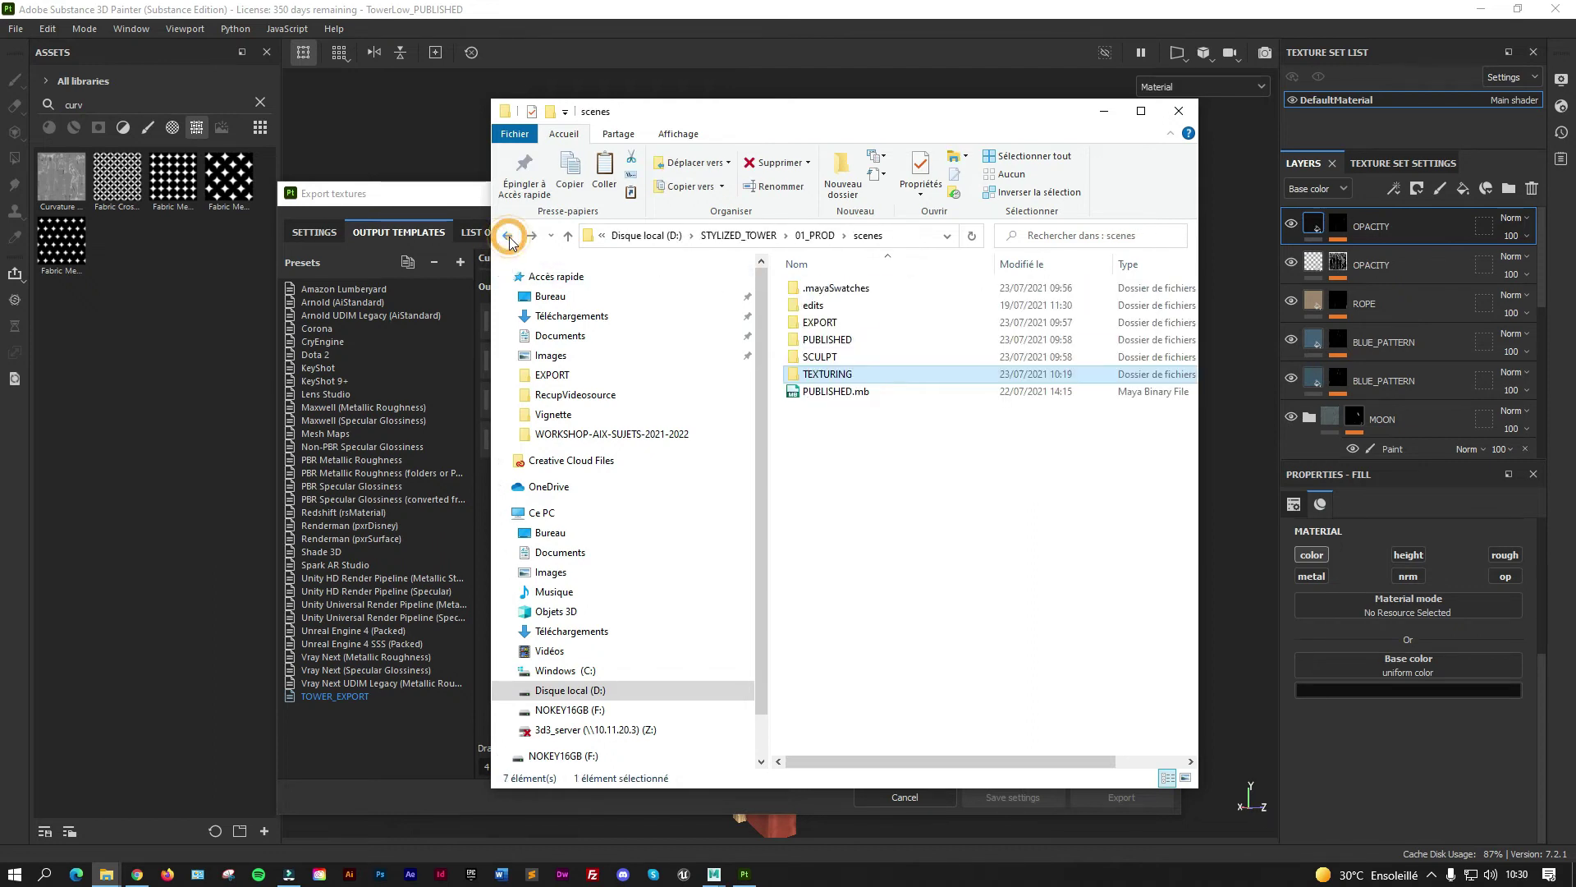
pyautogui.doubleClick(838, 344)
pyautogui.moveTo(895, 115); pyautogui.dragTo(687, 121)
pyautogui.click(664, 314)
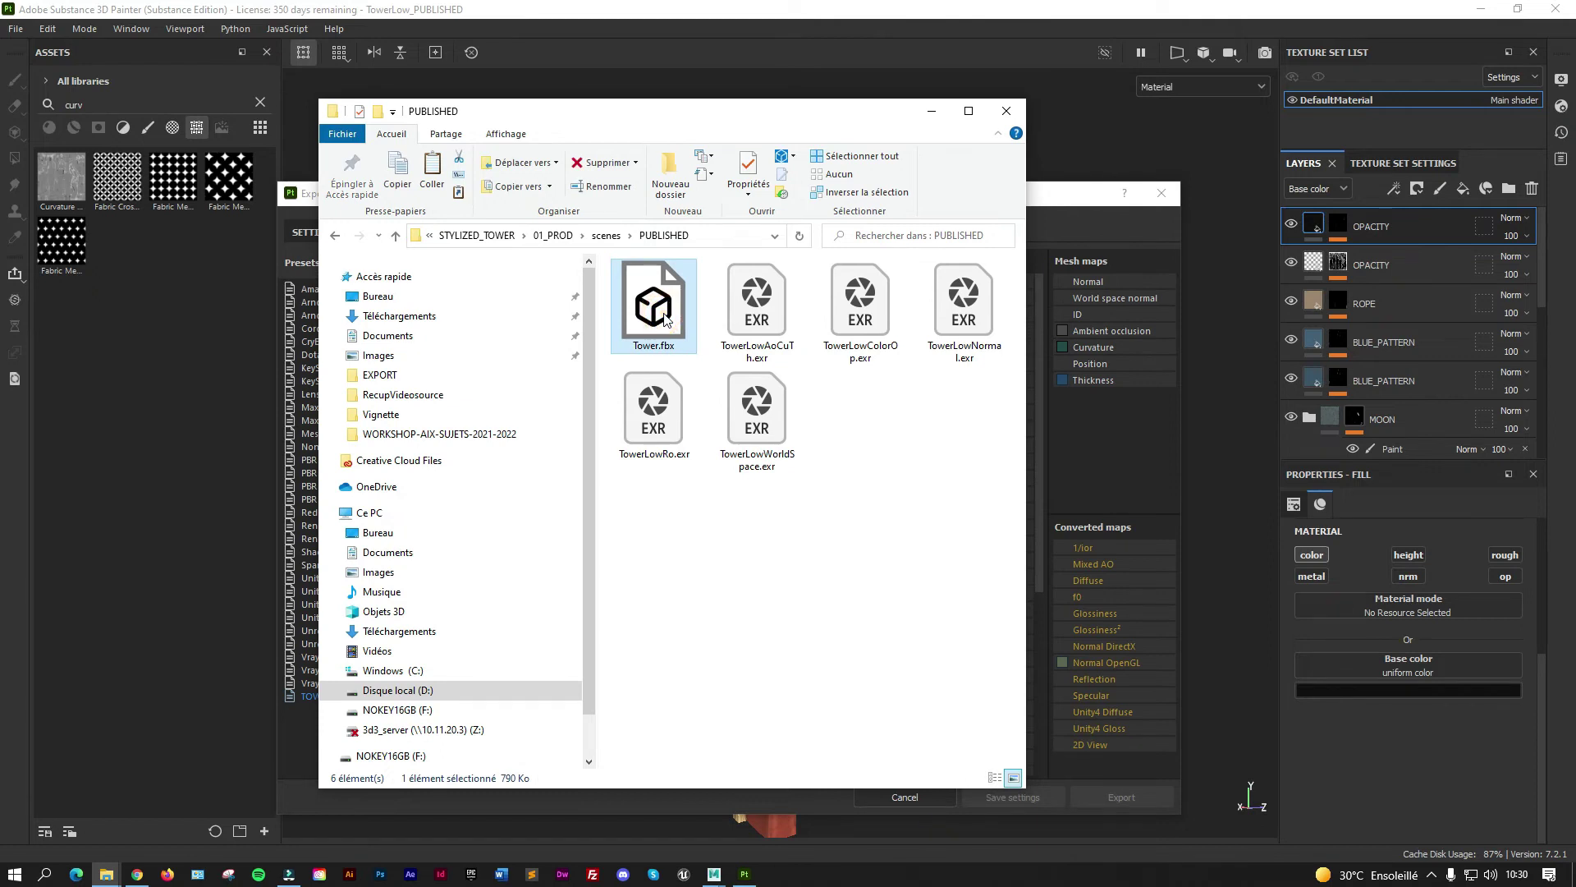
pyautogui.click(755, 332)
pyautogui.click(858, 325)
pyautogui.click(942, 326)
pyautogui.click(767, 415)
pyautogui.click(649, 414)
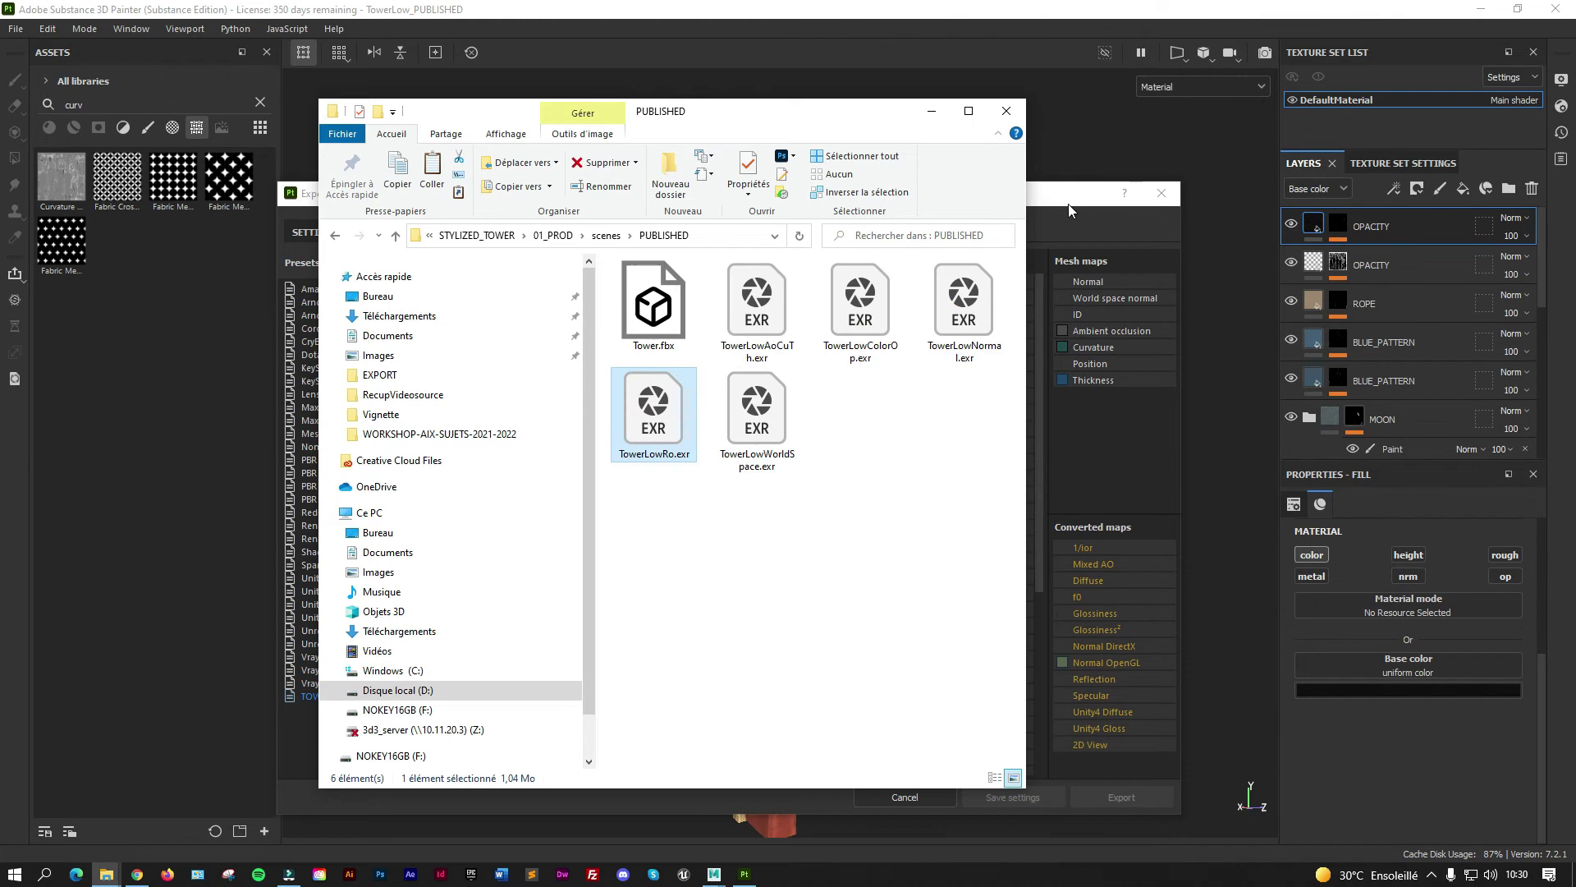
pyautogui.click(1068, 204)
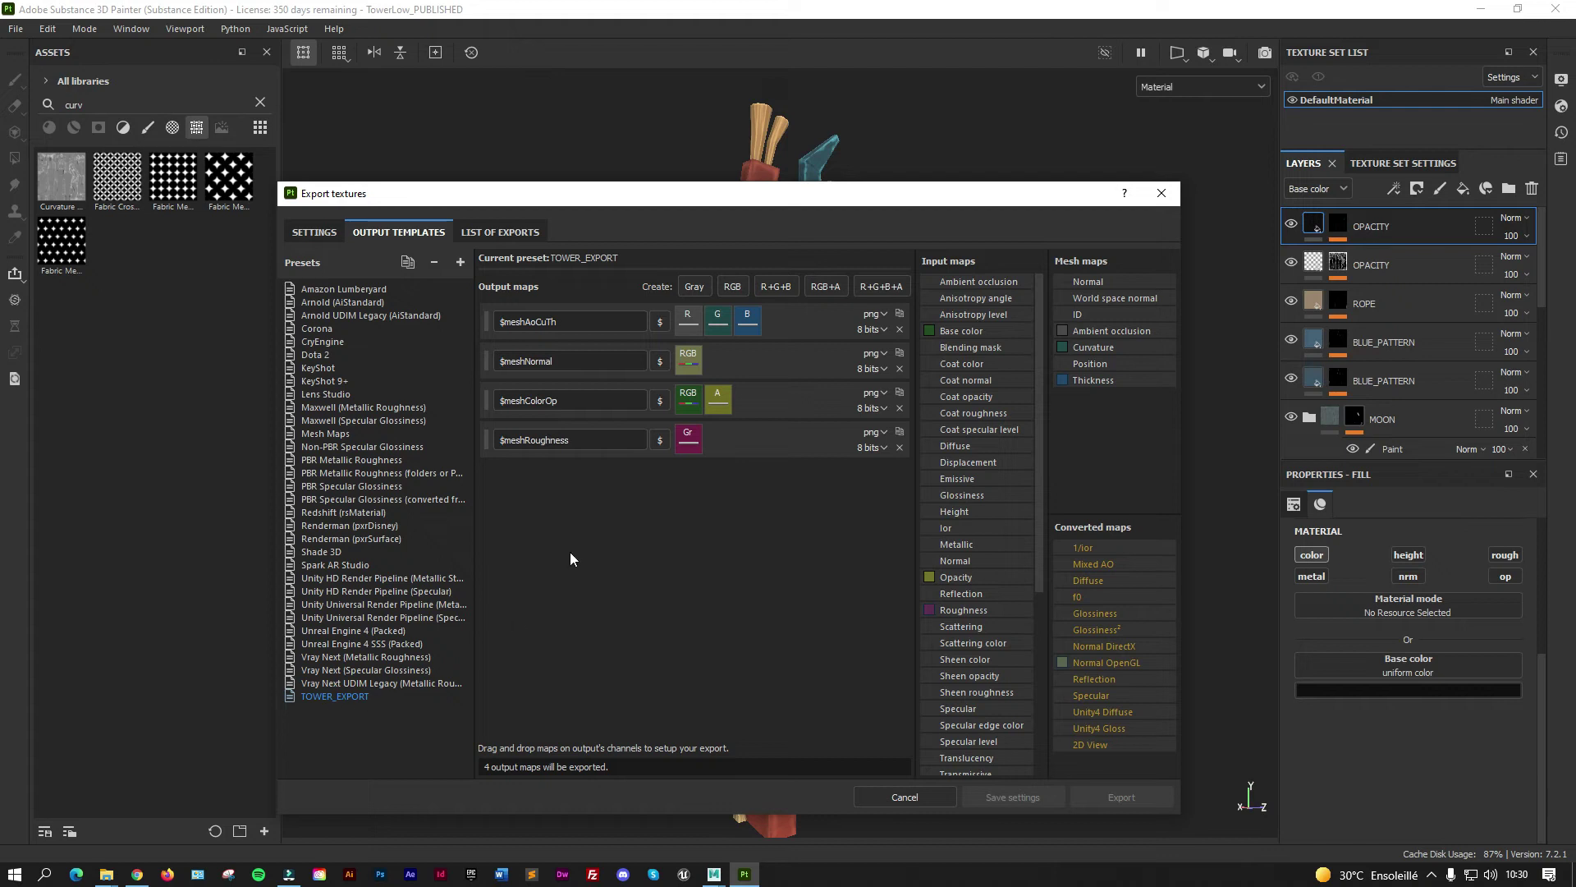
# Review the export settings: PUBLISHED output folder, TOWER_STYLIZED template, exr, 2048, padding 16.
pyautogui.click(316, 232)
pyautogui.click(760, 302)
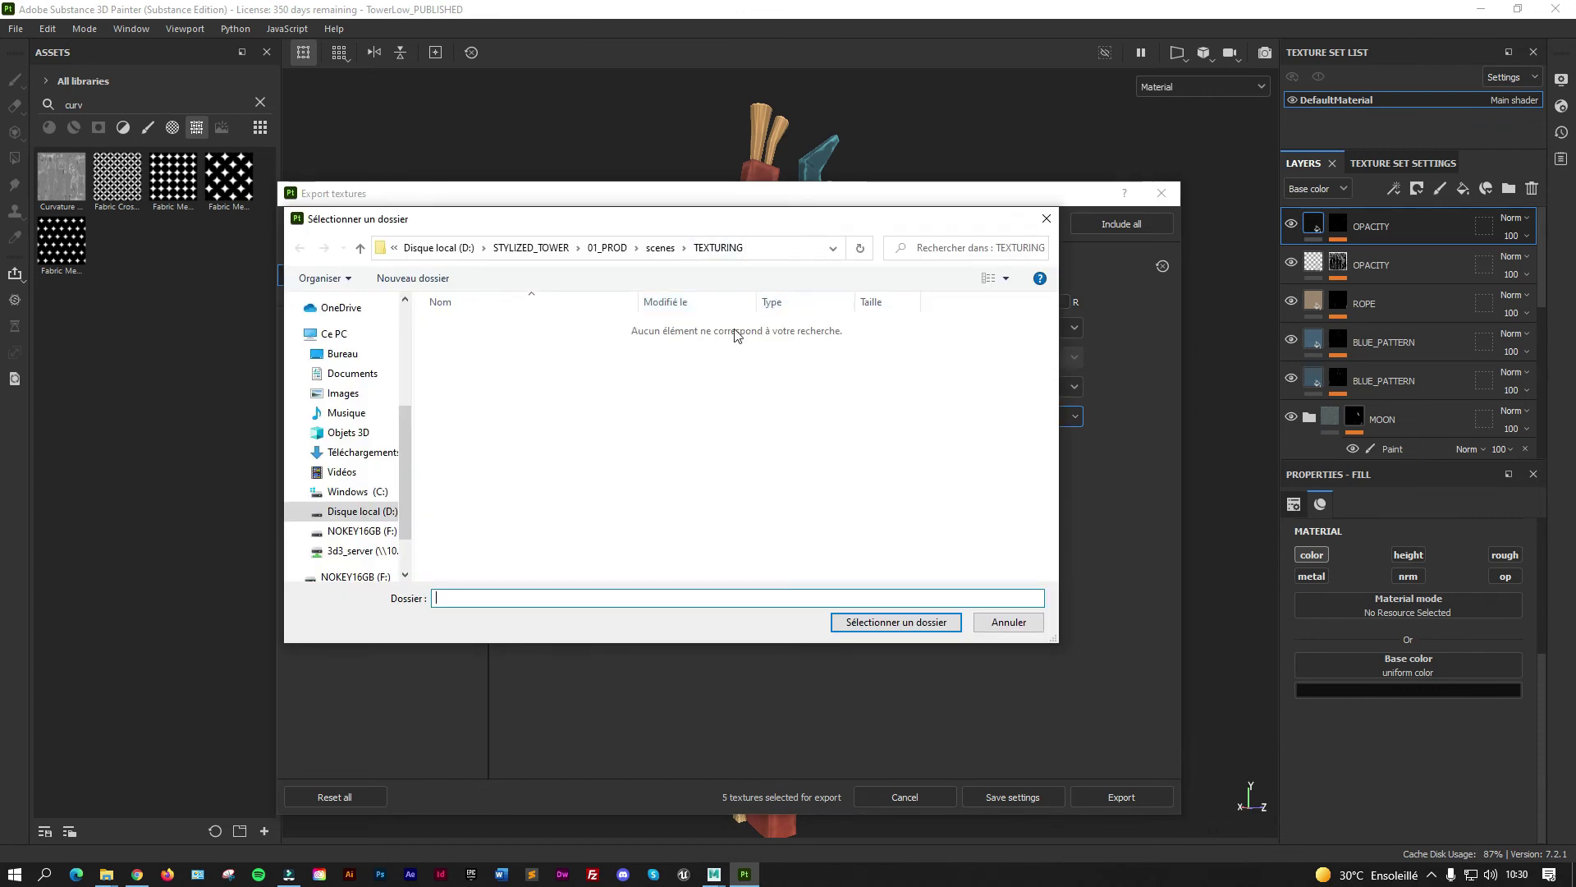
pyautogui.click(1047, 220)
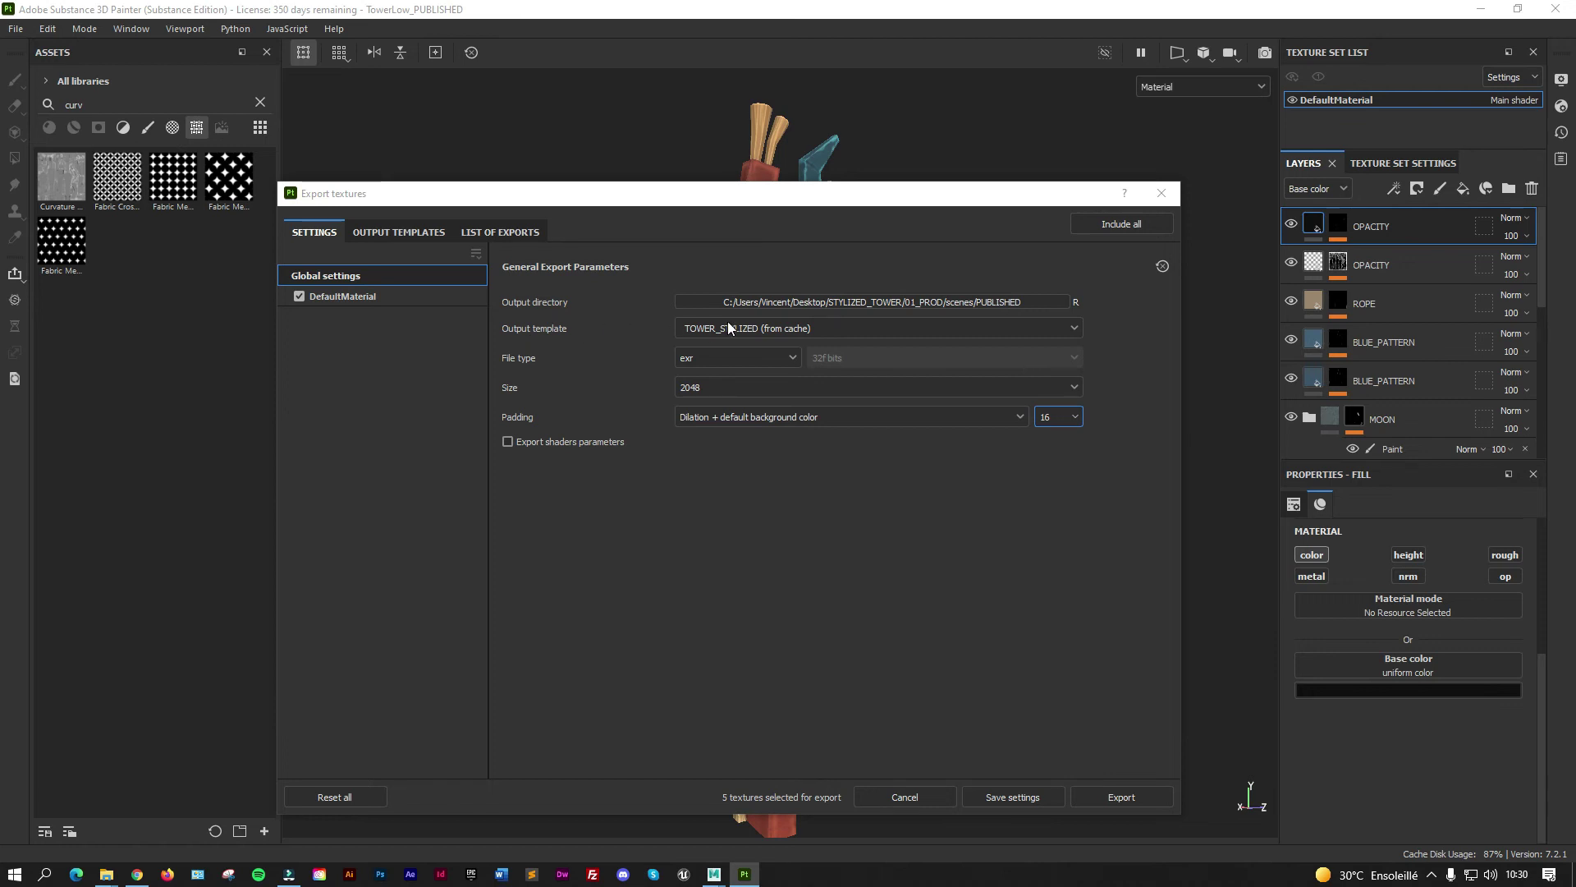
pyautogui.click(1061, 328)
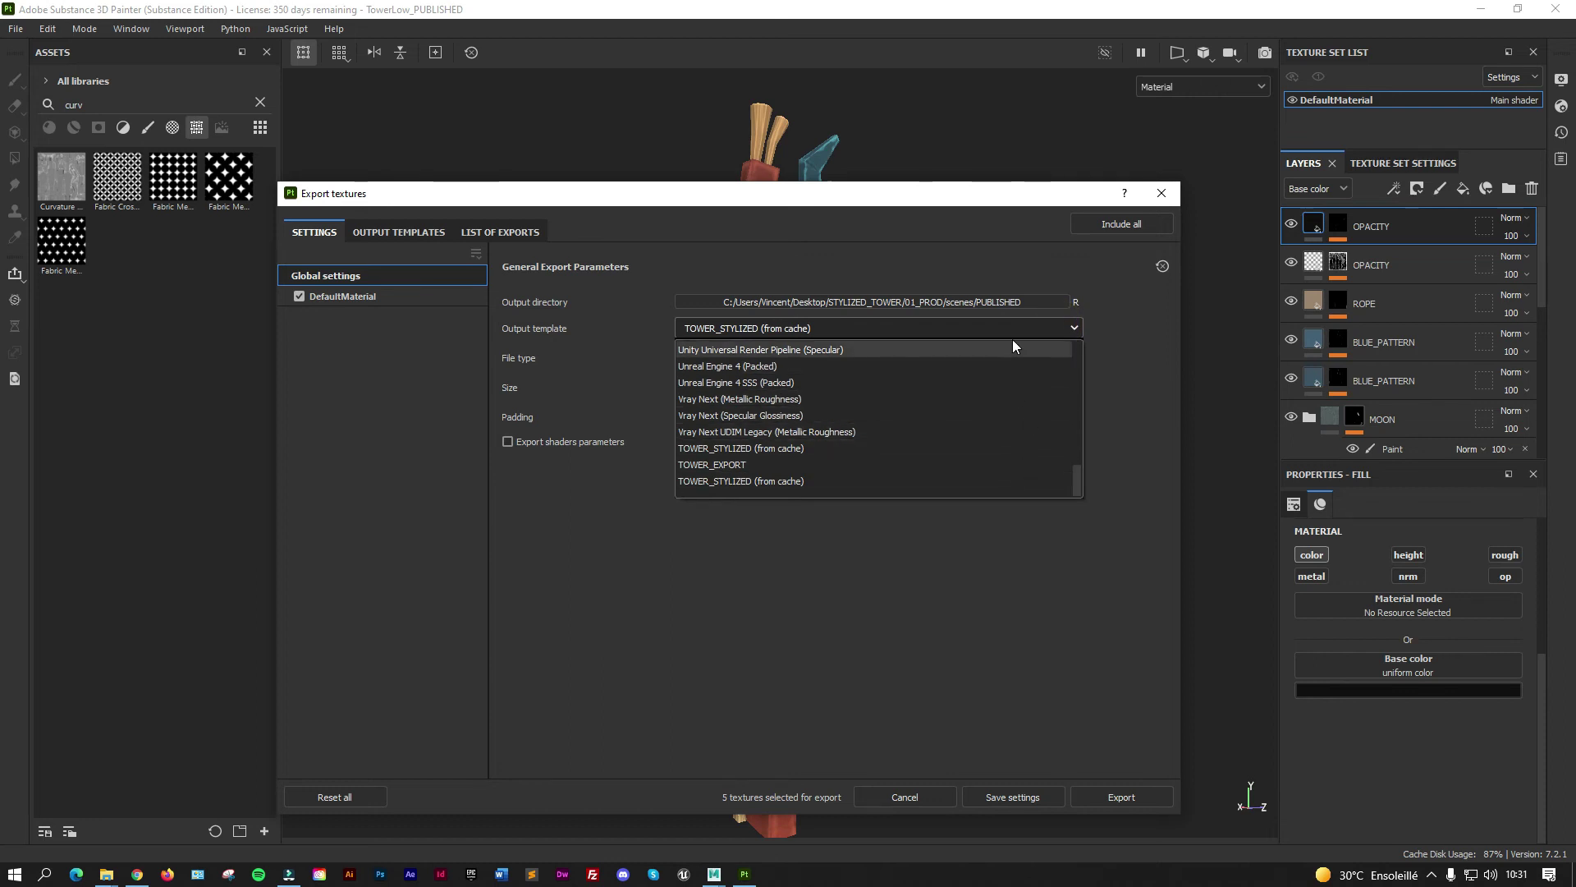
pyautogui.click(977, 580)
pyautogui.click(387, 232)
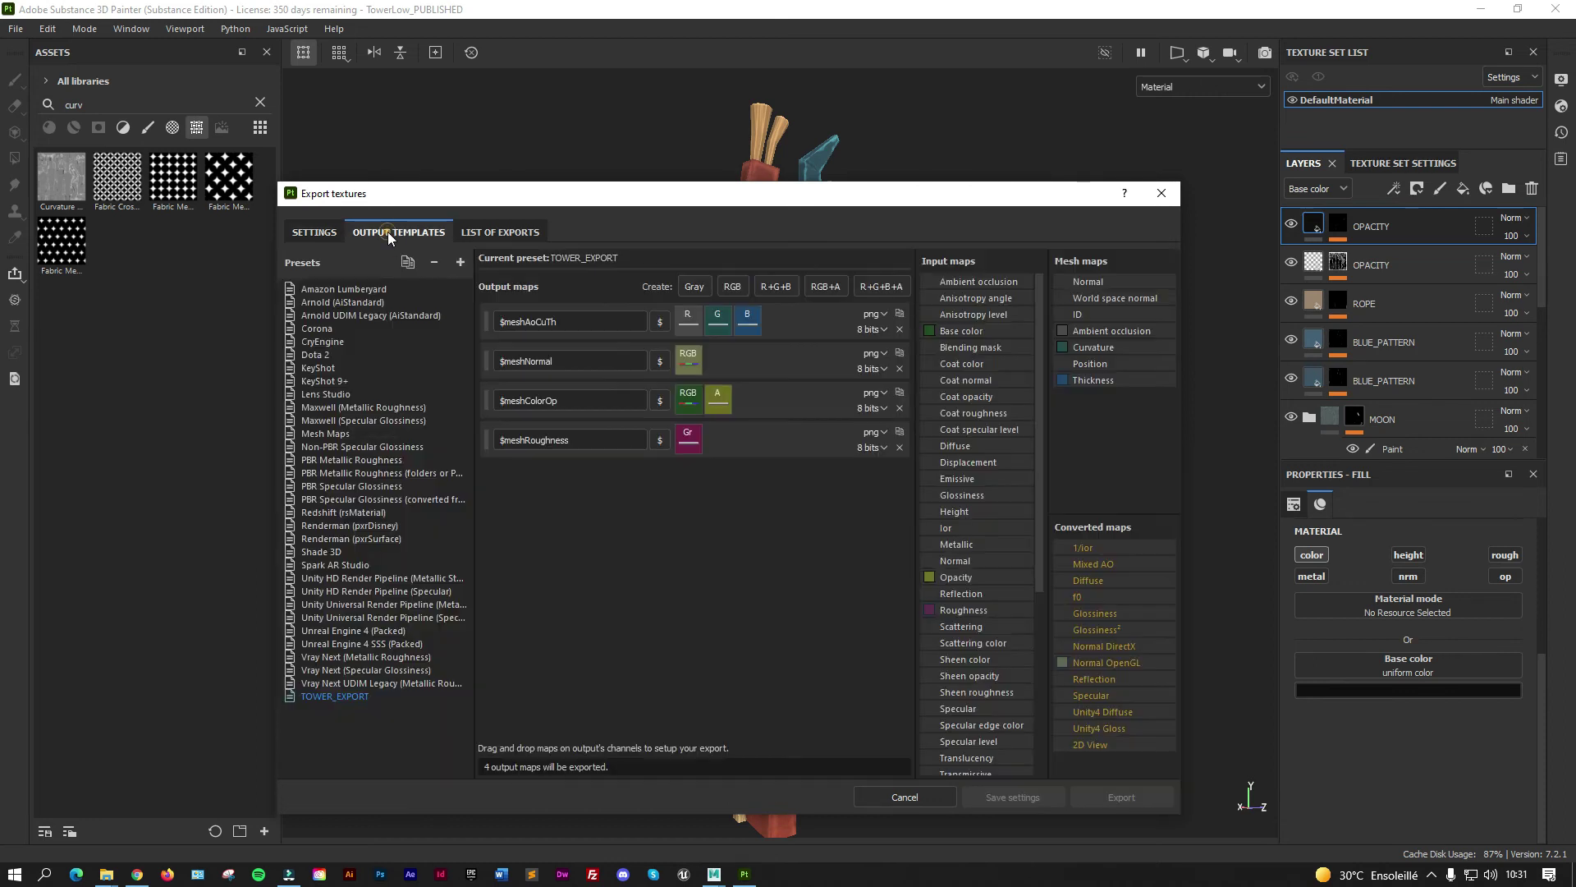
pyautogui.click(315, 232)
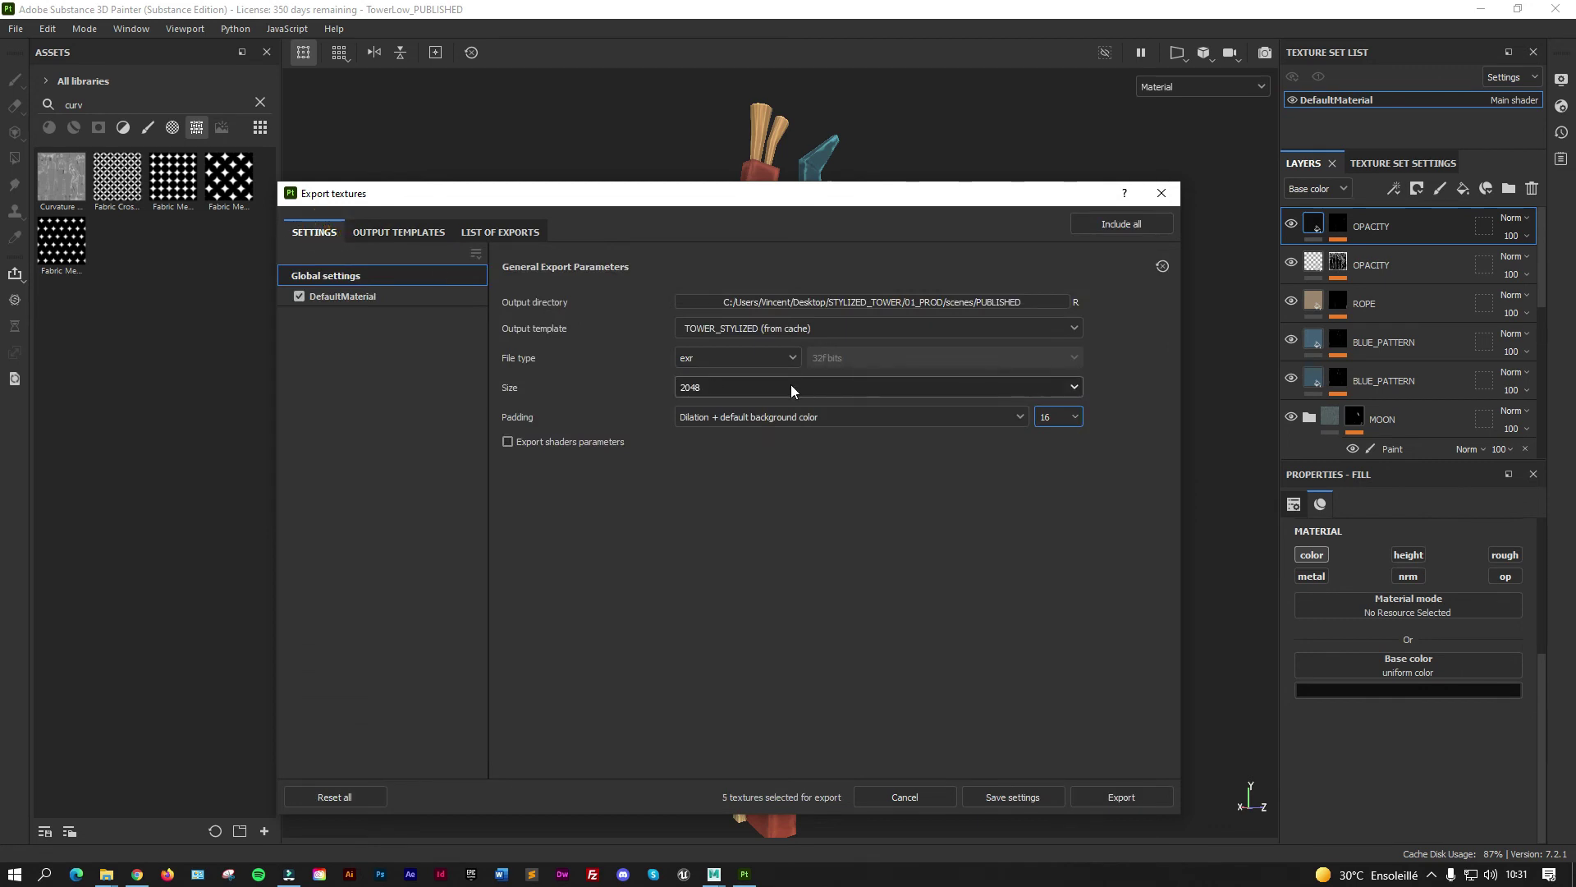
pyautogui.click(751, 359)
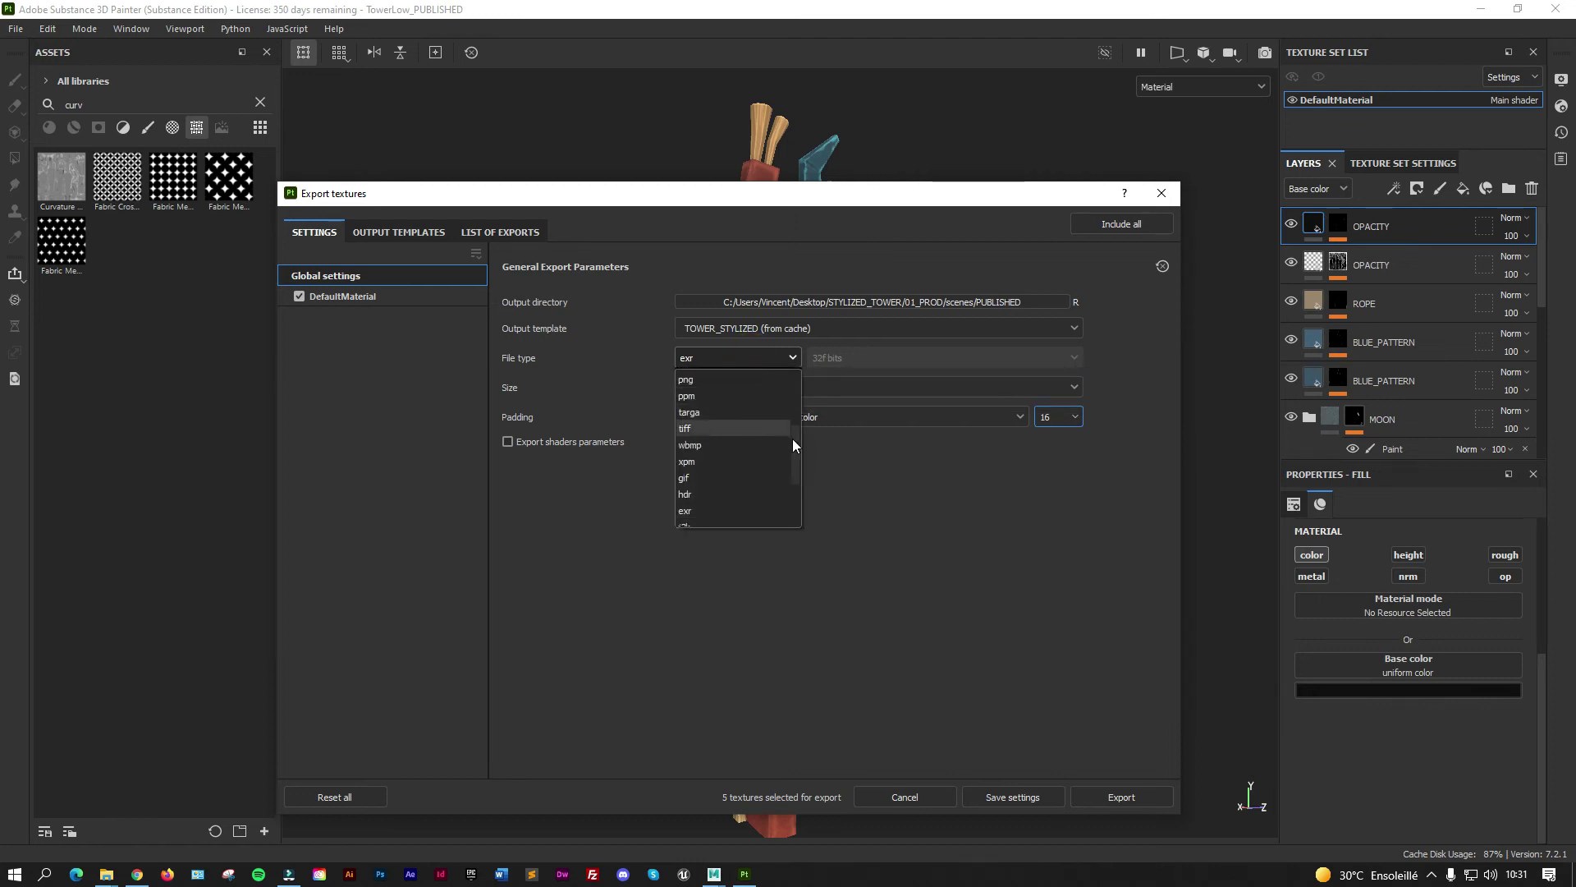
pyautogui.moveTo(795, 440); pyautogui.dragTo(803, 396)
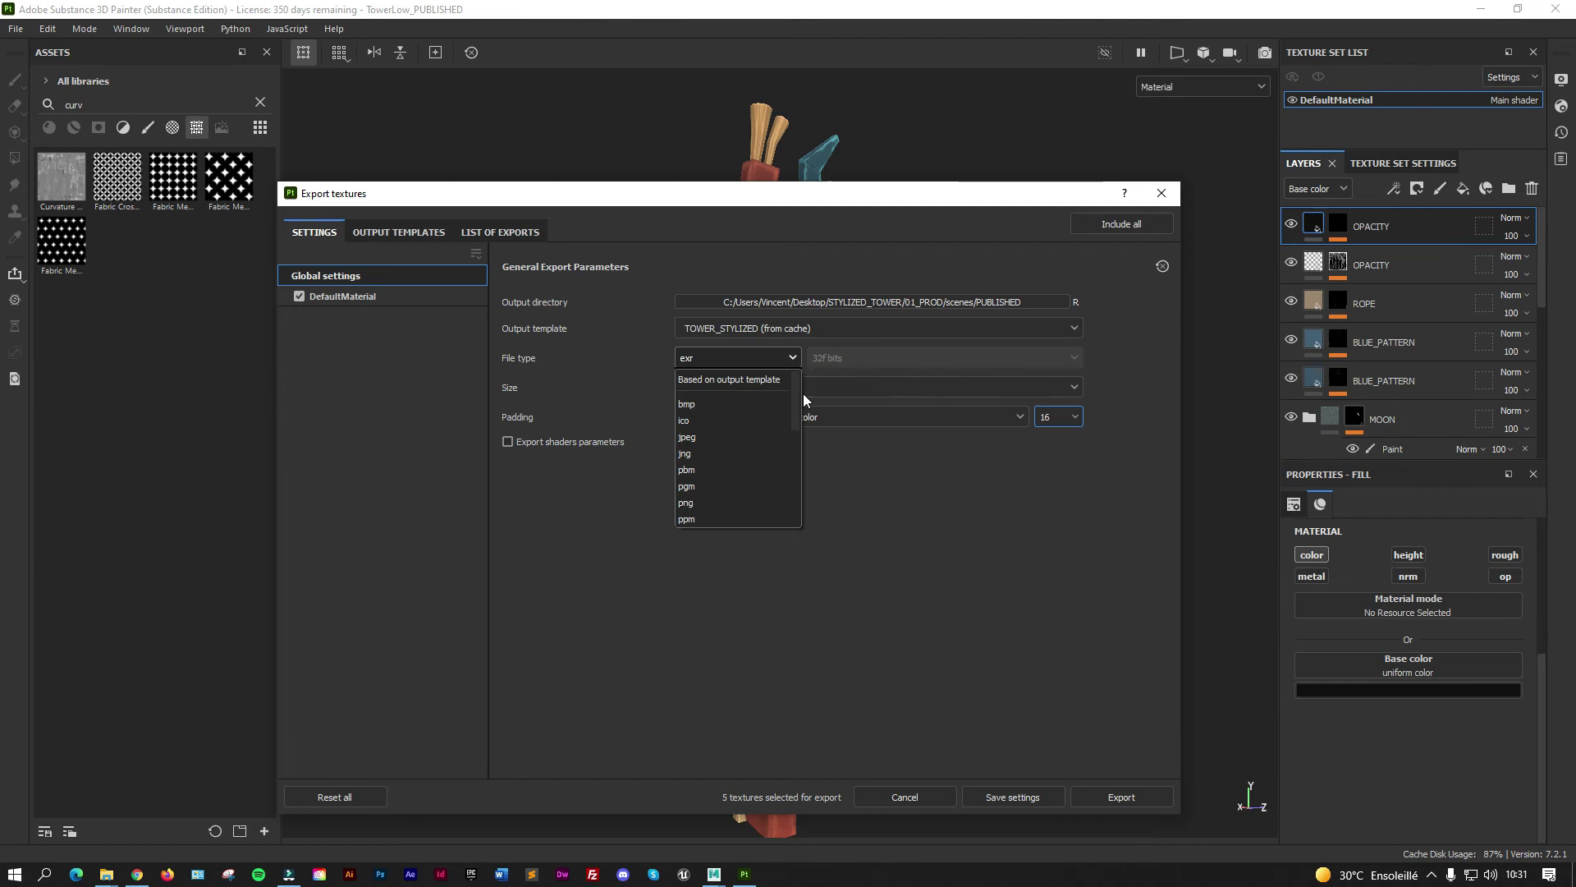
pyautogui.moveTo(803, 392); pyautogui.dragTo(810, 465)
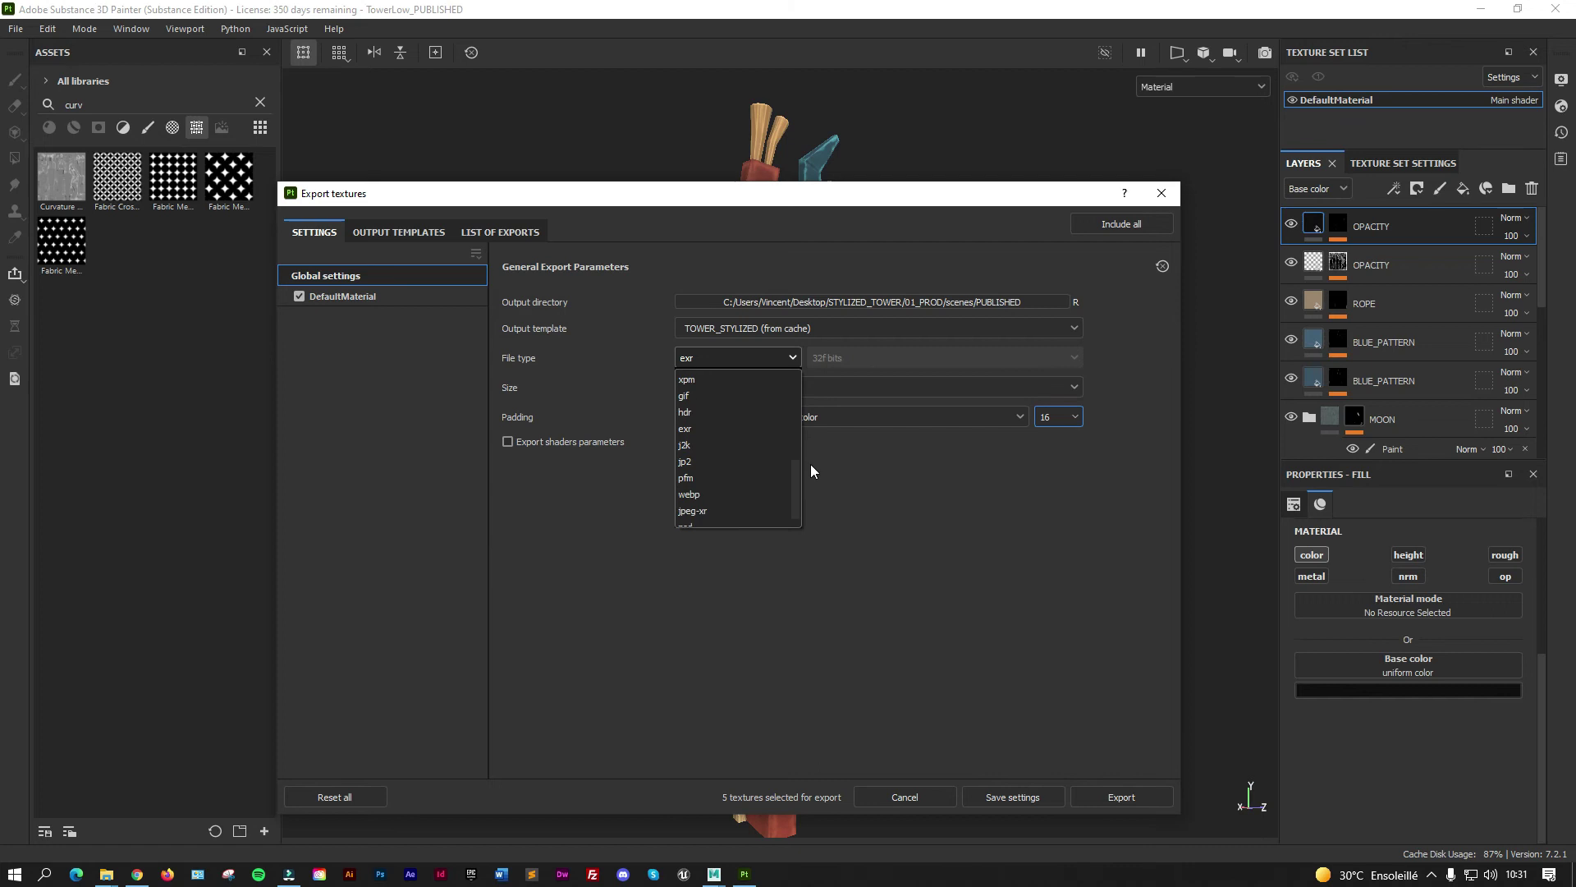
pyautogui.click(876, 493)
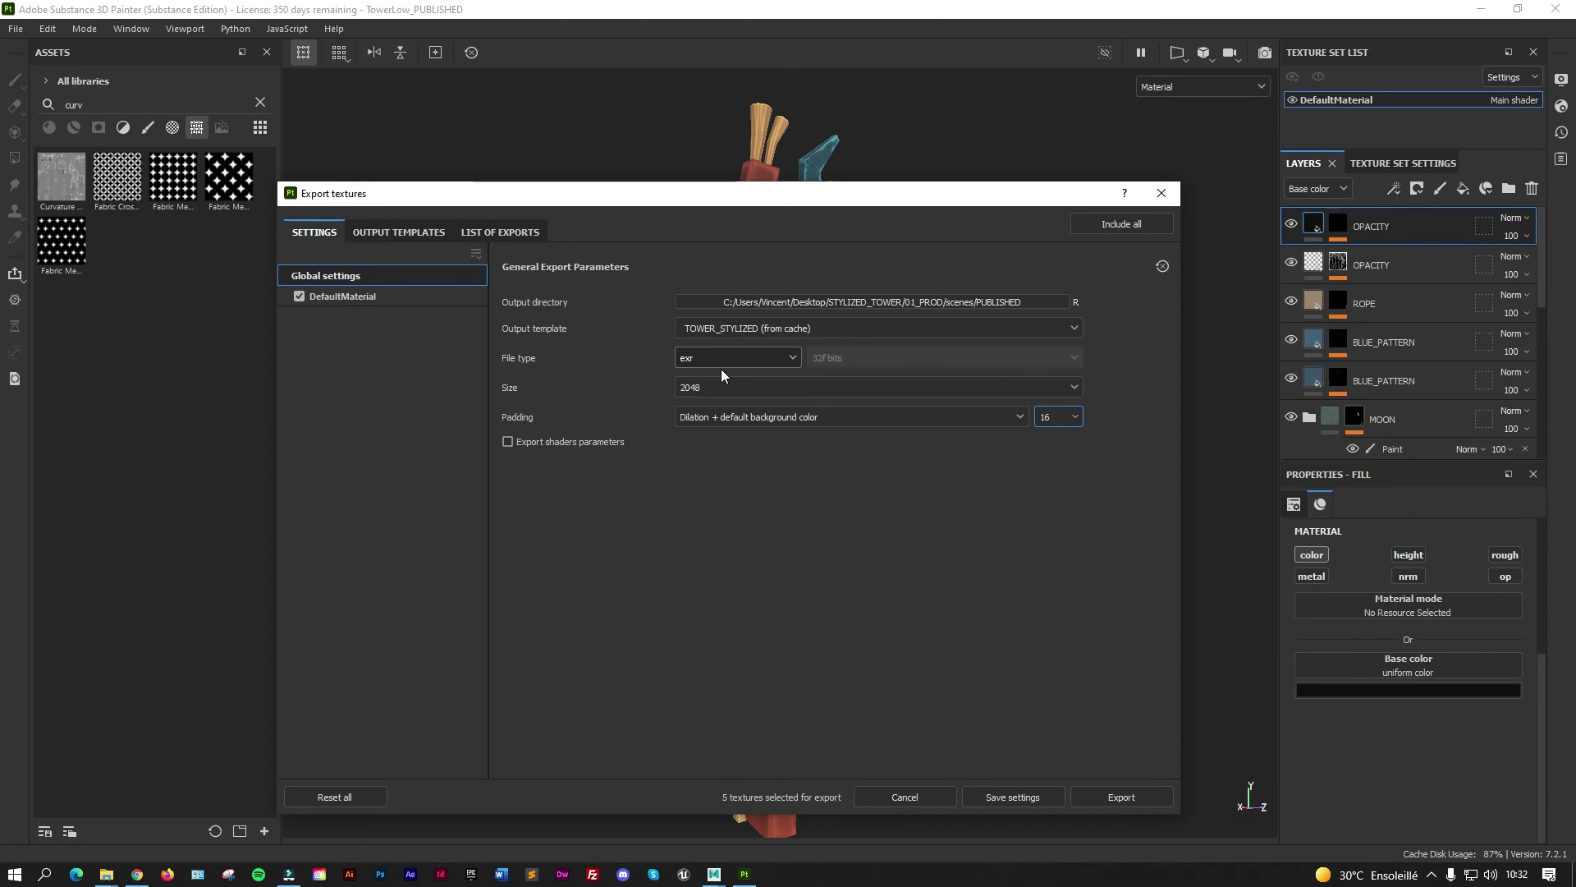
pyautogui.click(703, 358)
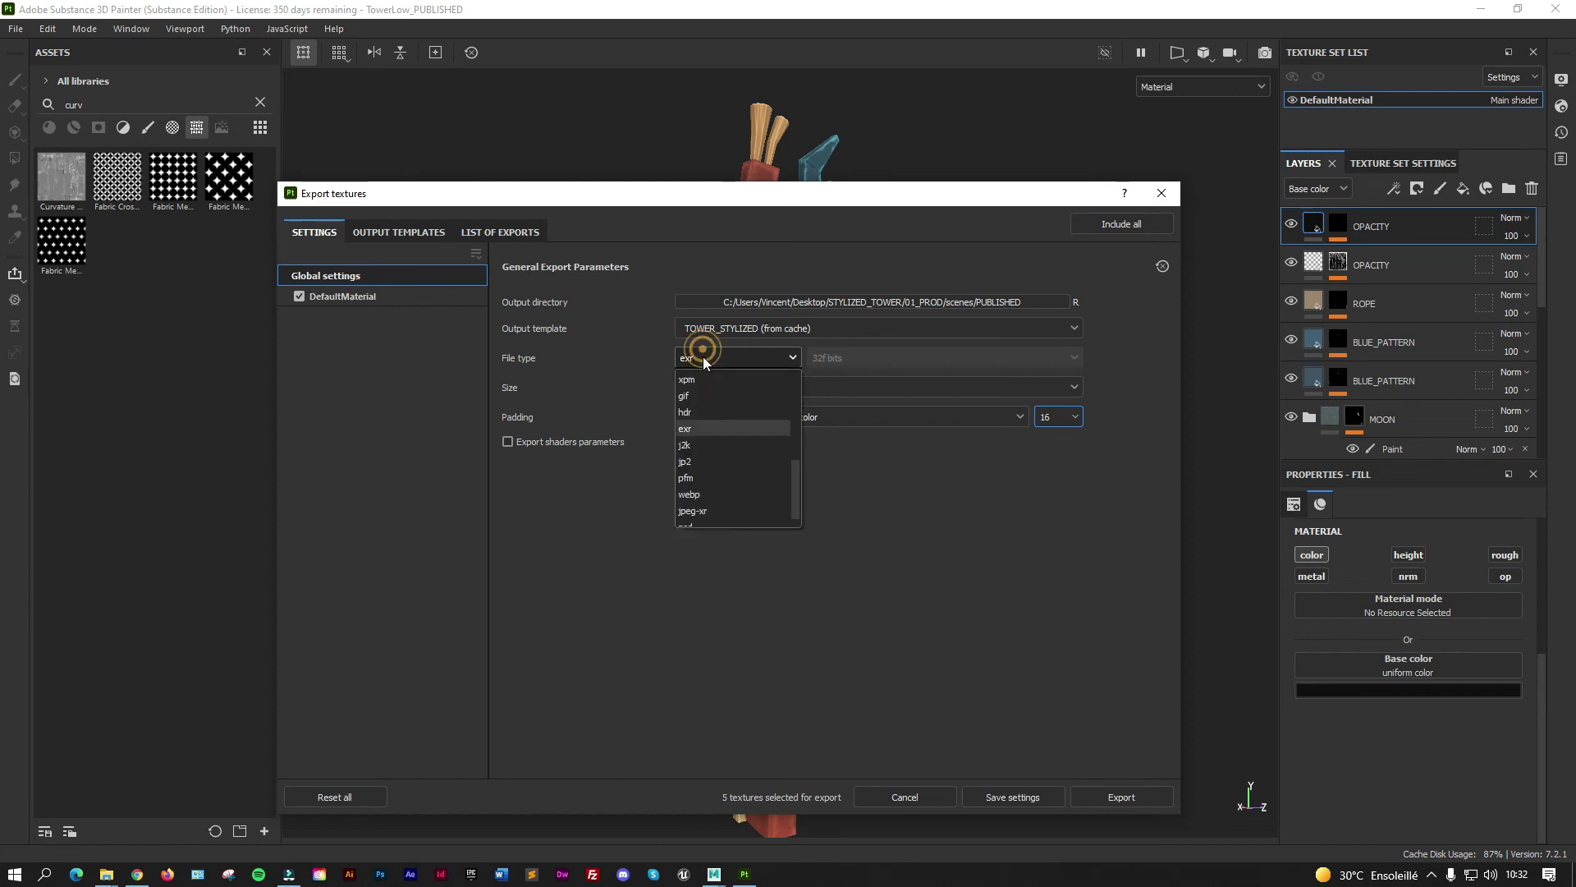
pyautogui.click(713, 402)
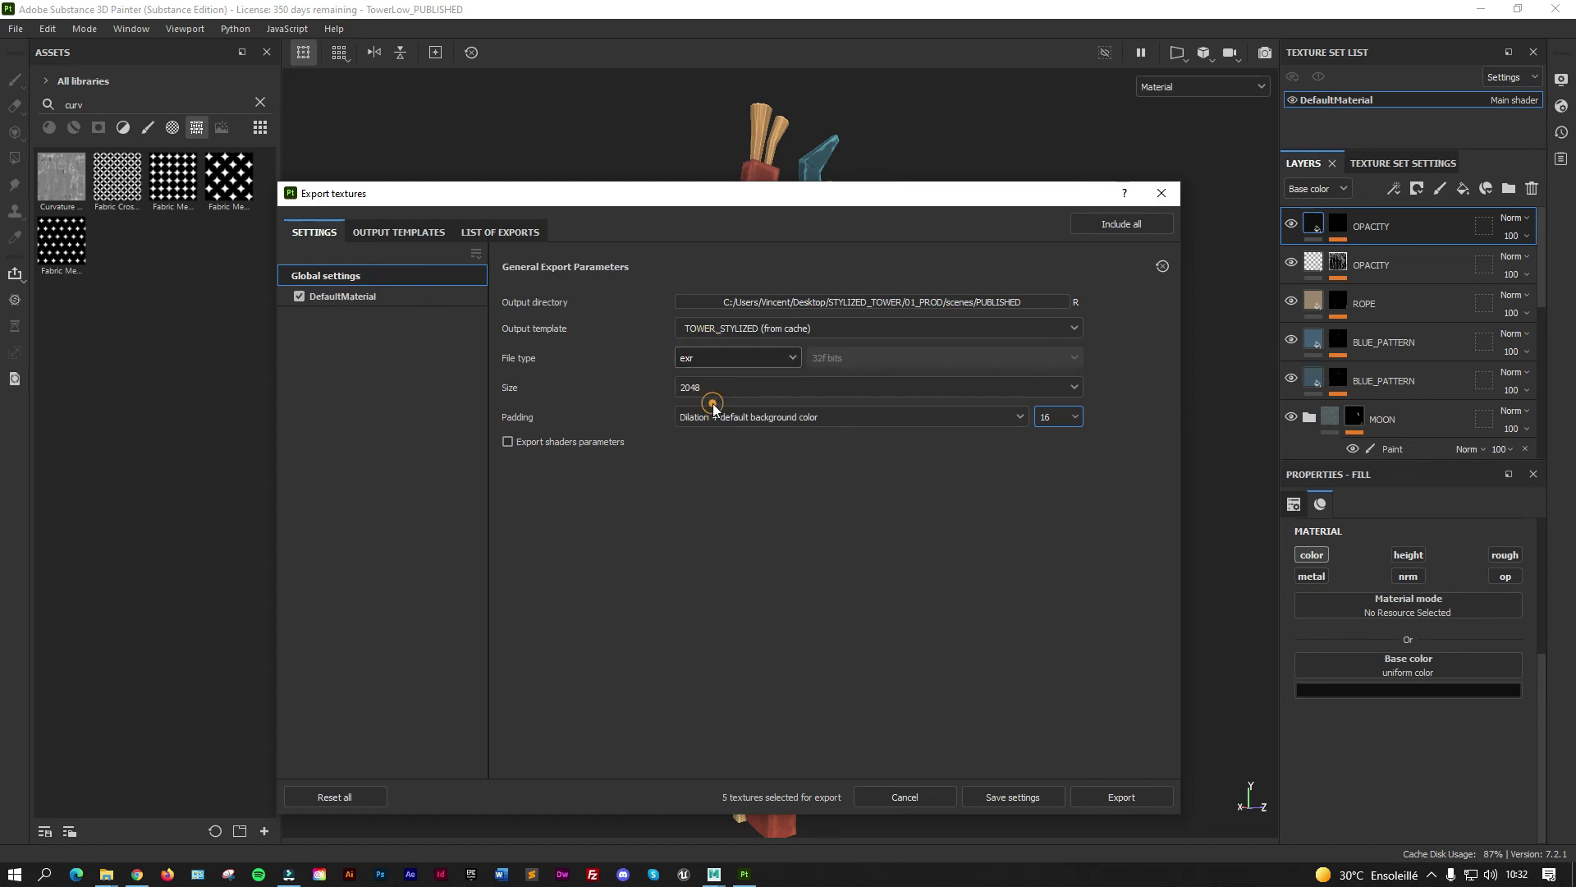
pyautogui.click(697, 389)
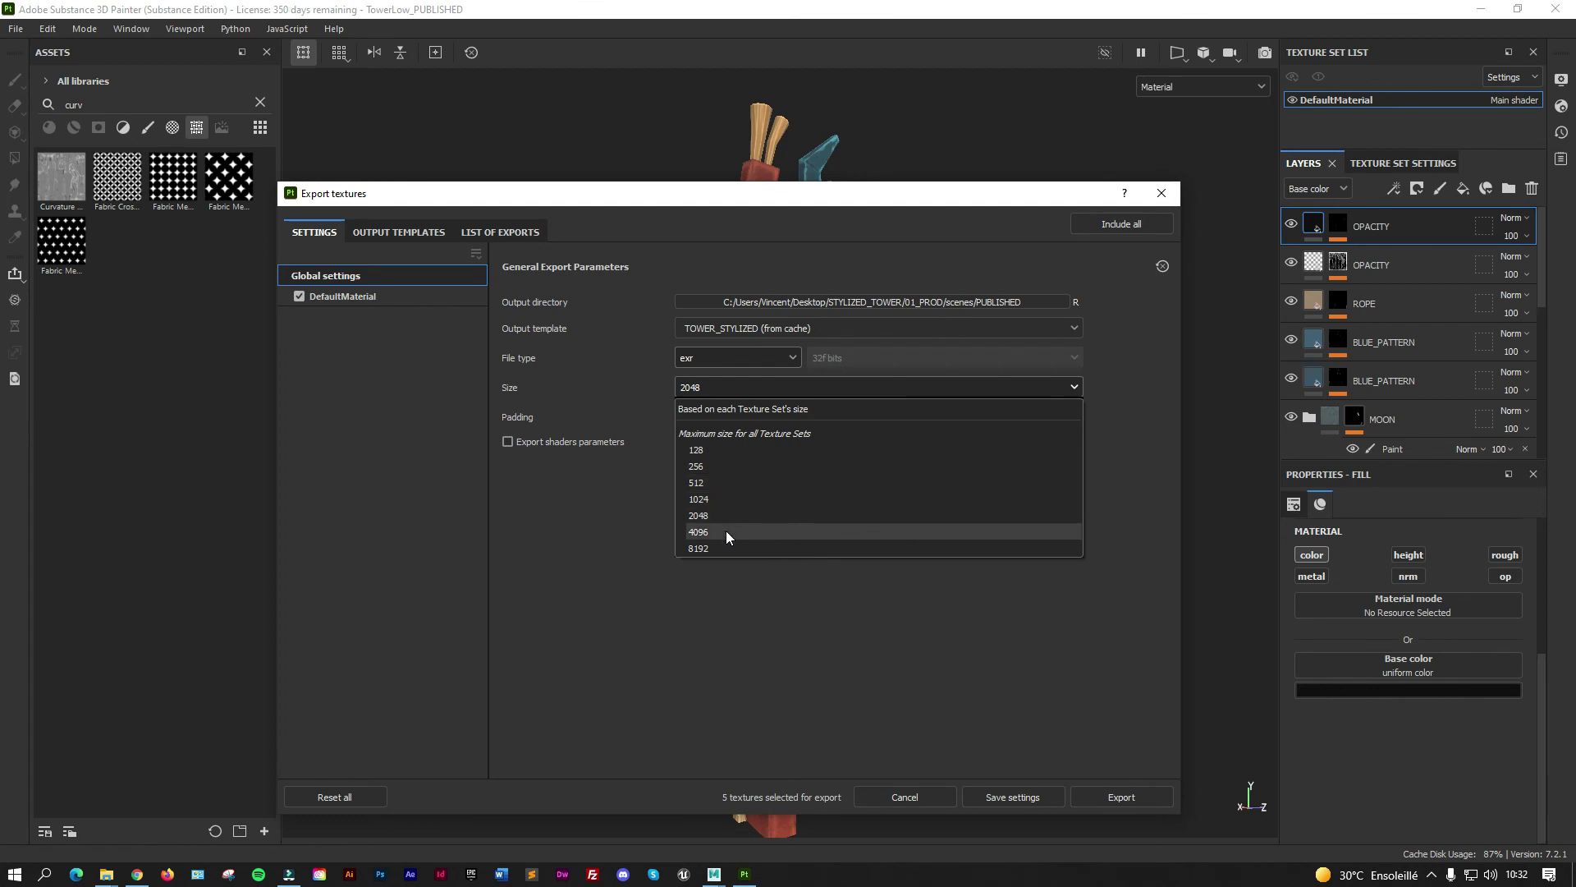
pyautogui.click(715, 394)
pyautogui.click(718, 387)
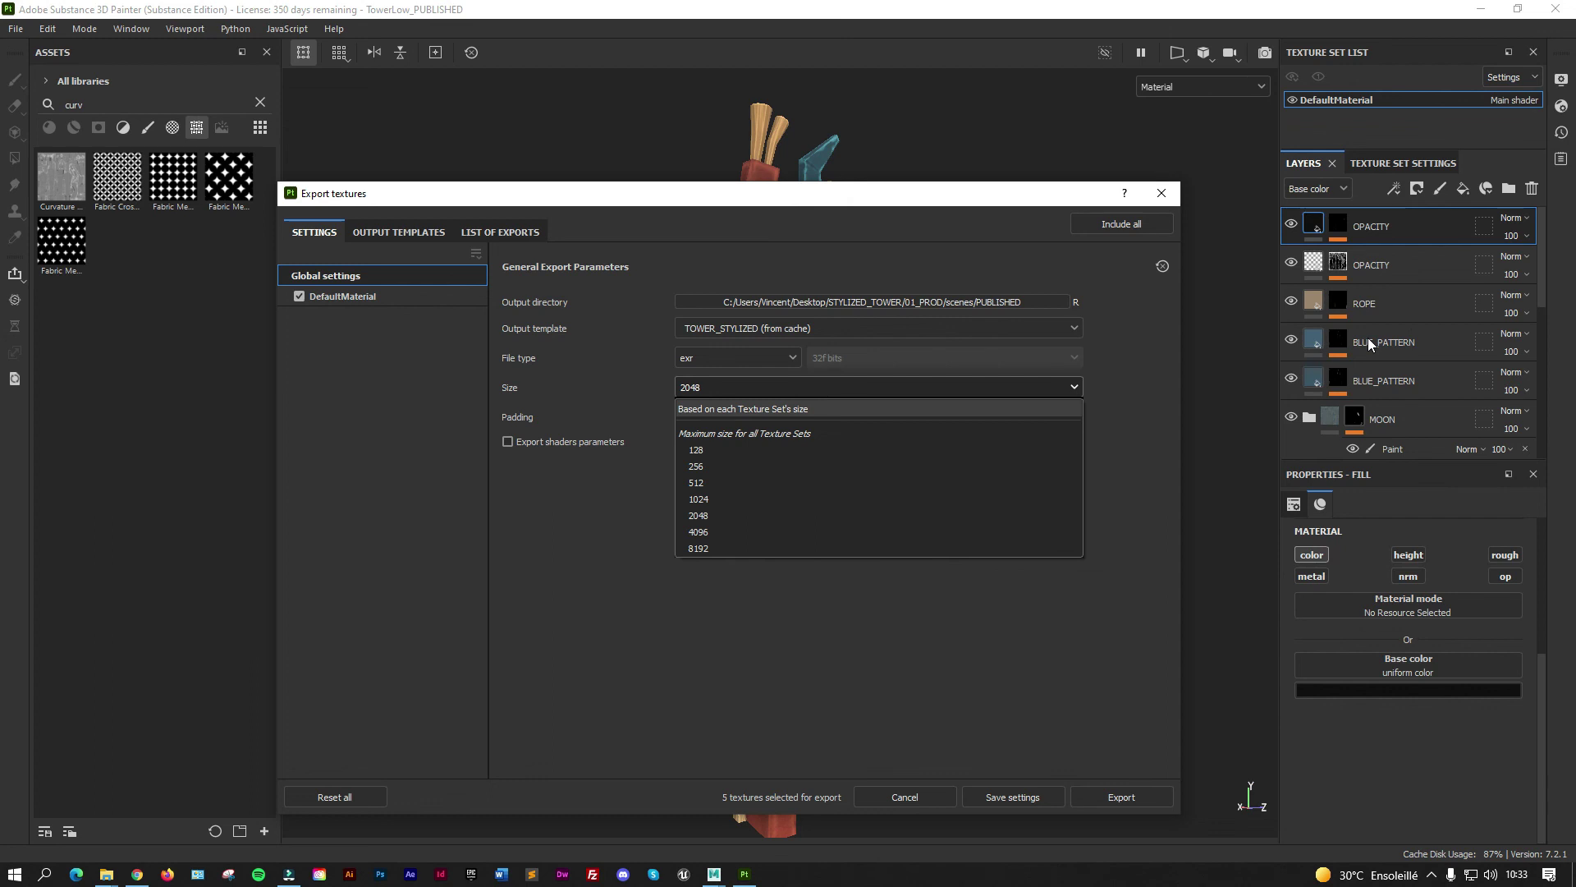
pyautogui.click(895, 207)
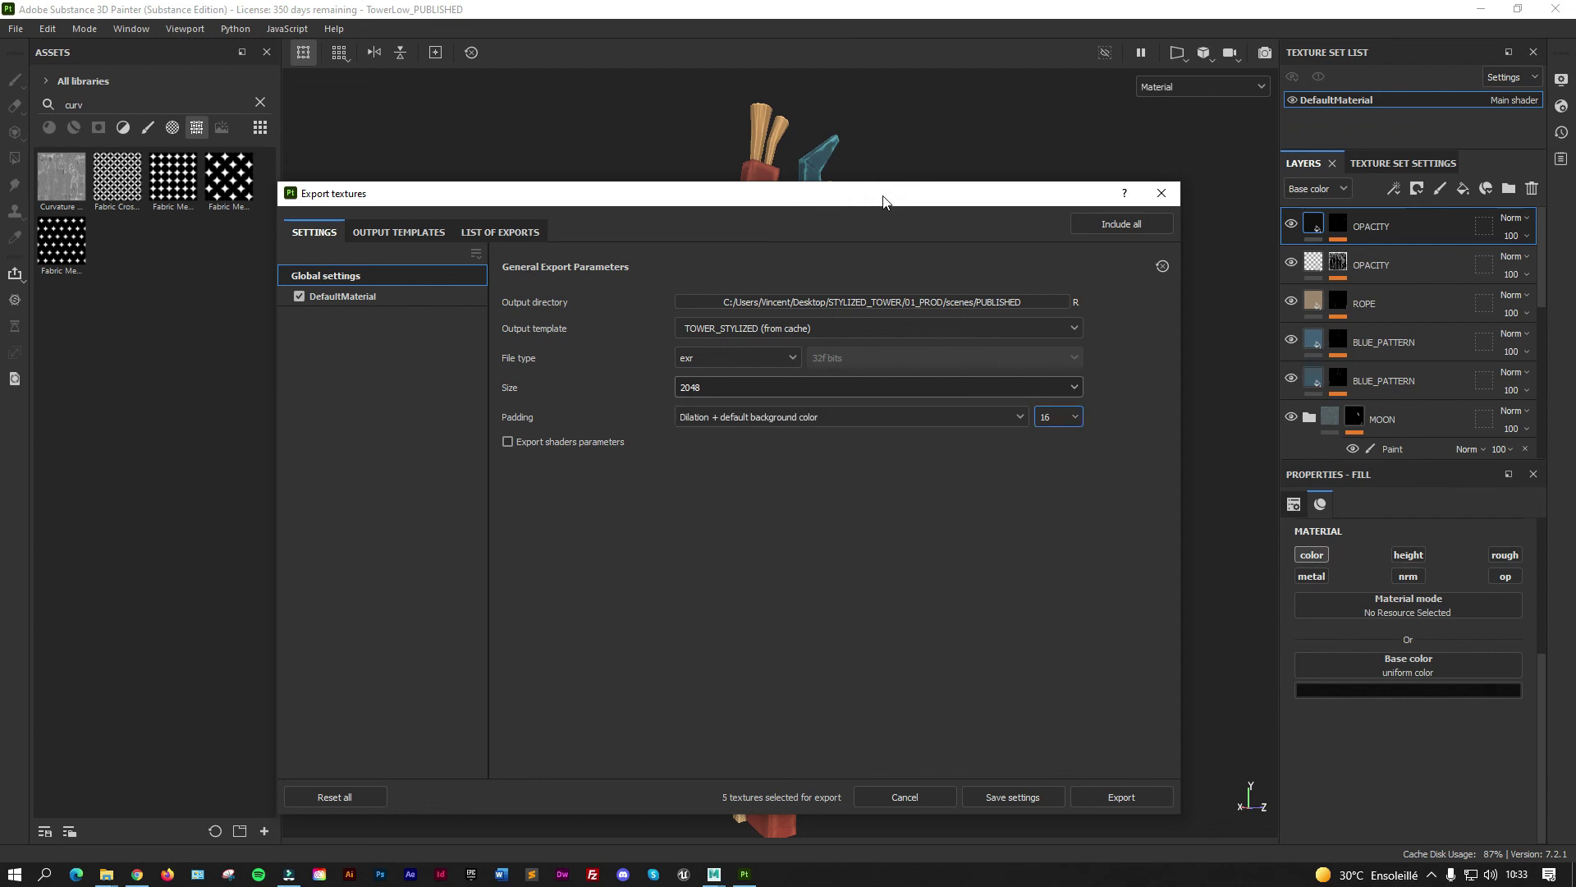
# Keep size 2048 and Dilation + default background color padding, and enable Export shaders parameters.
pyautogui.moveTo(883, 200); pyautogui.dragTo(915, 166)
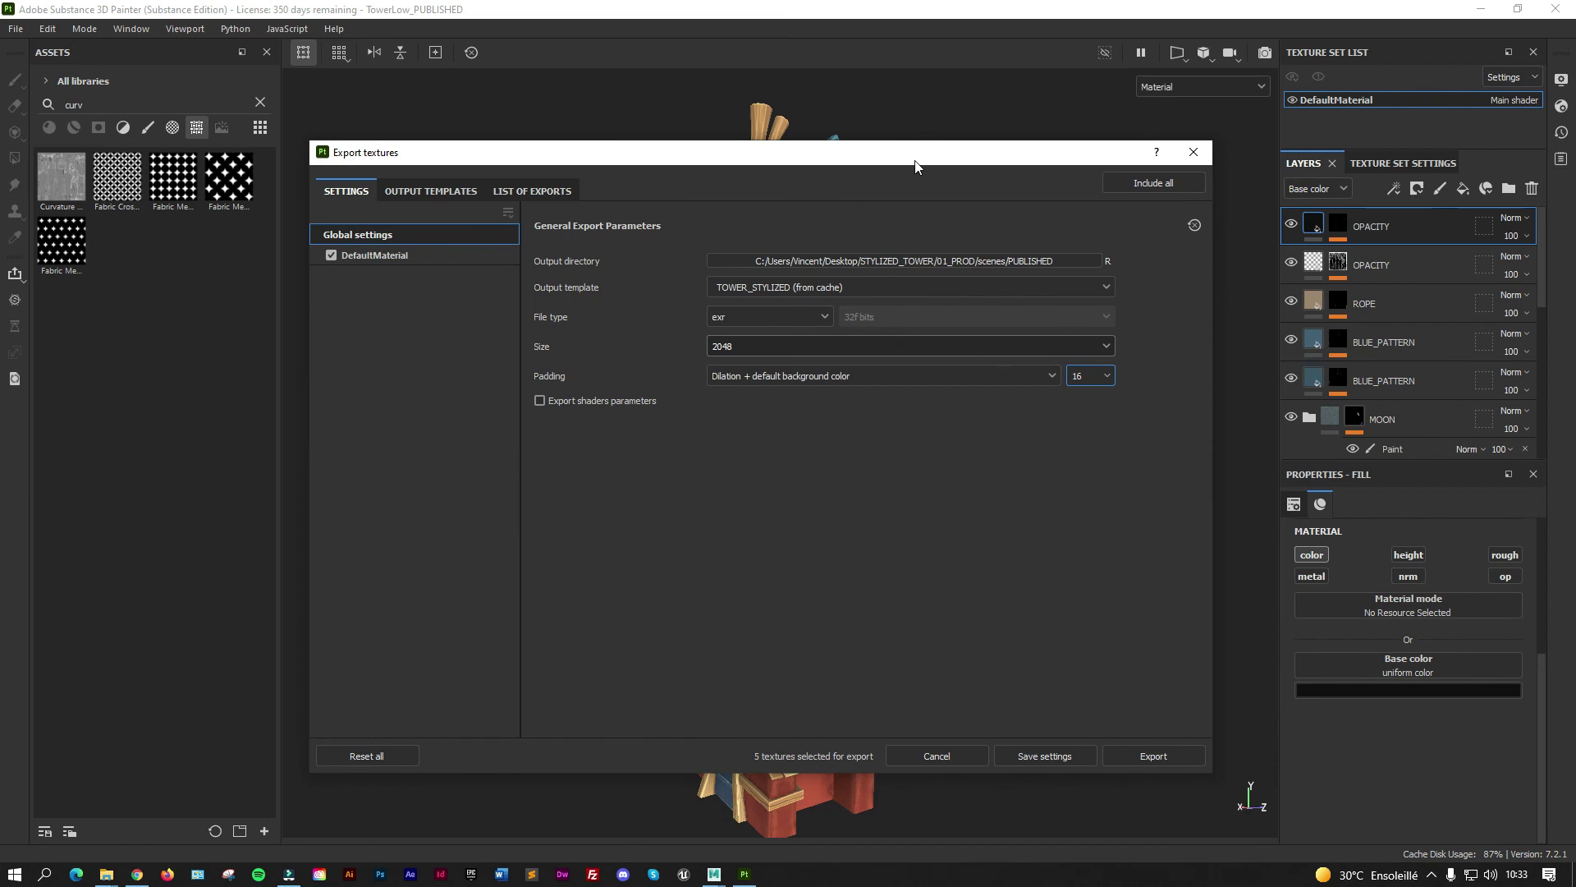
pyautogui.click(735, 345)
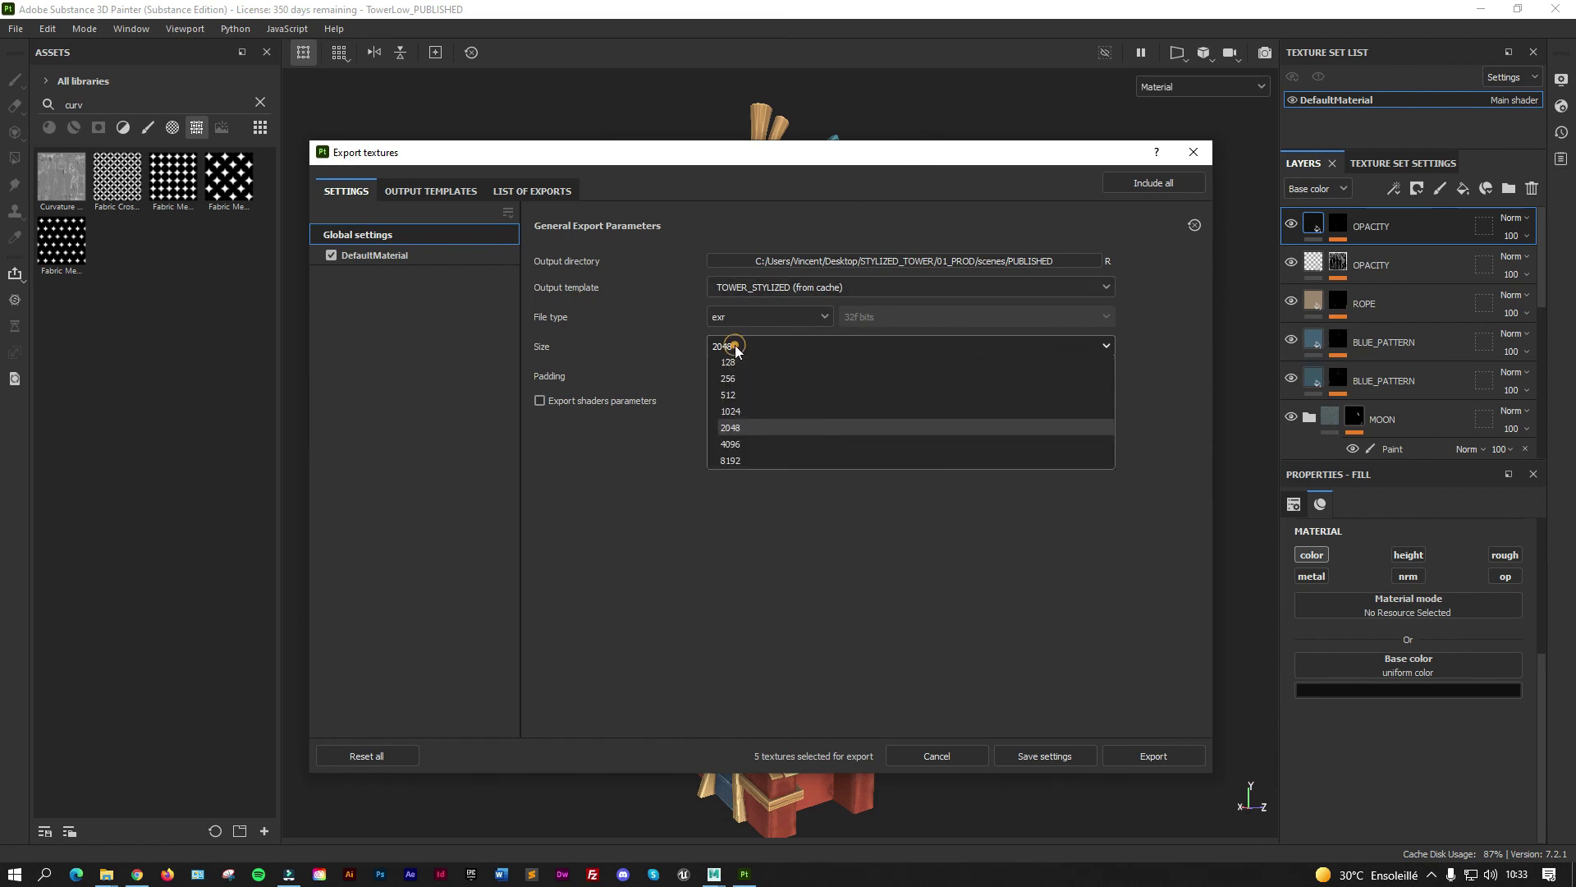
pyautogui.click(736, 344)
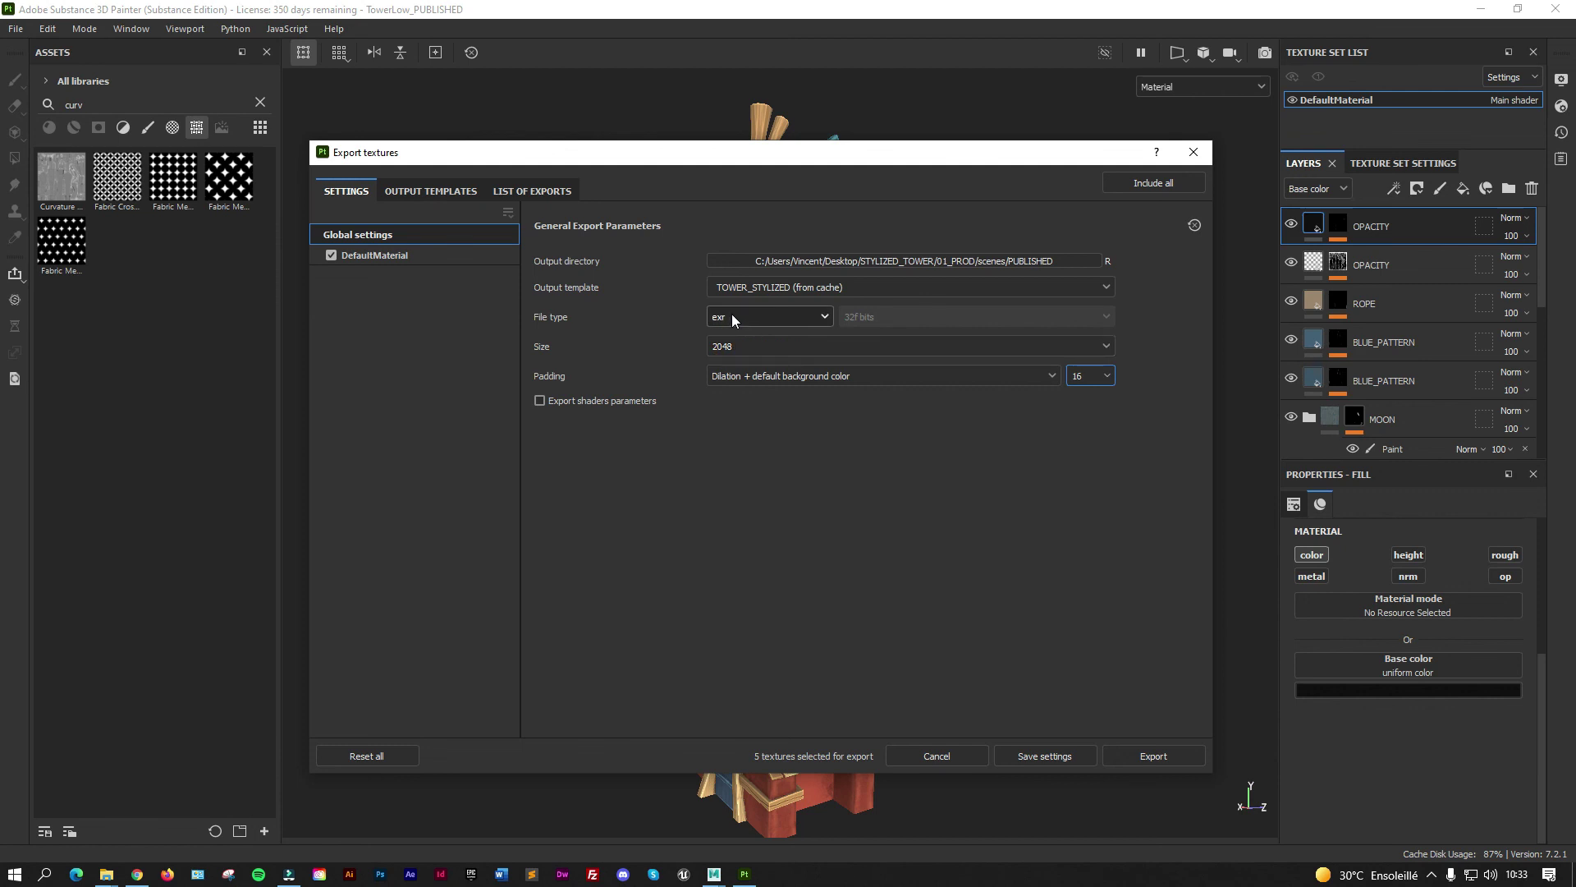
pyautogui.click(735, 377)
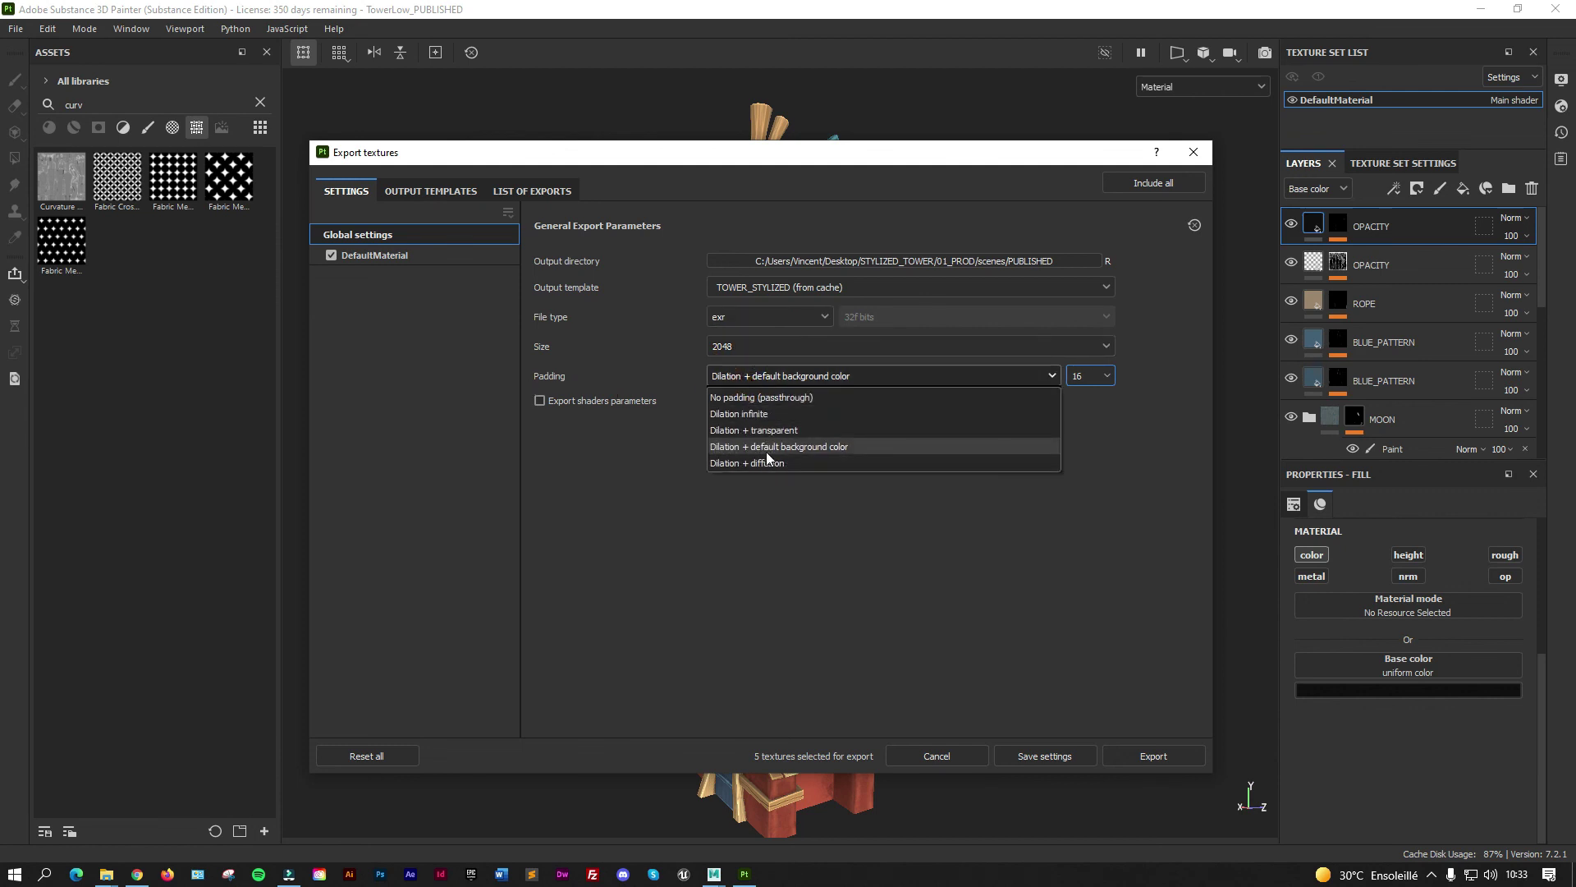
pyautogui.click(821, 447)
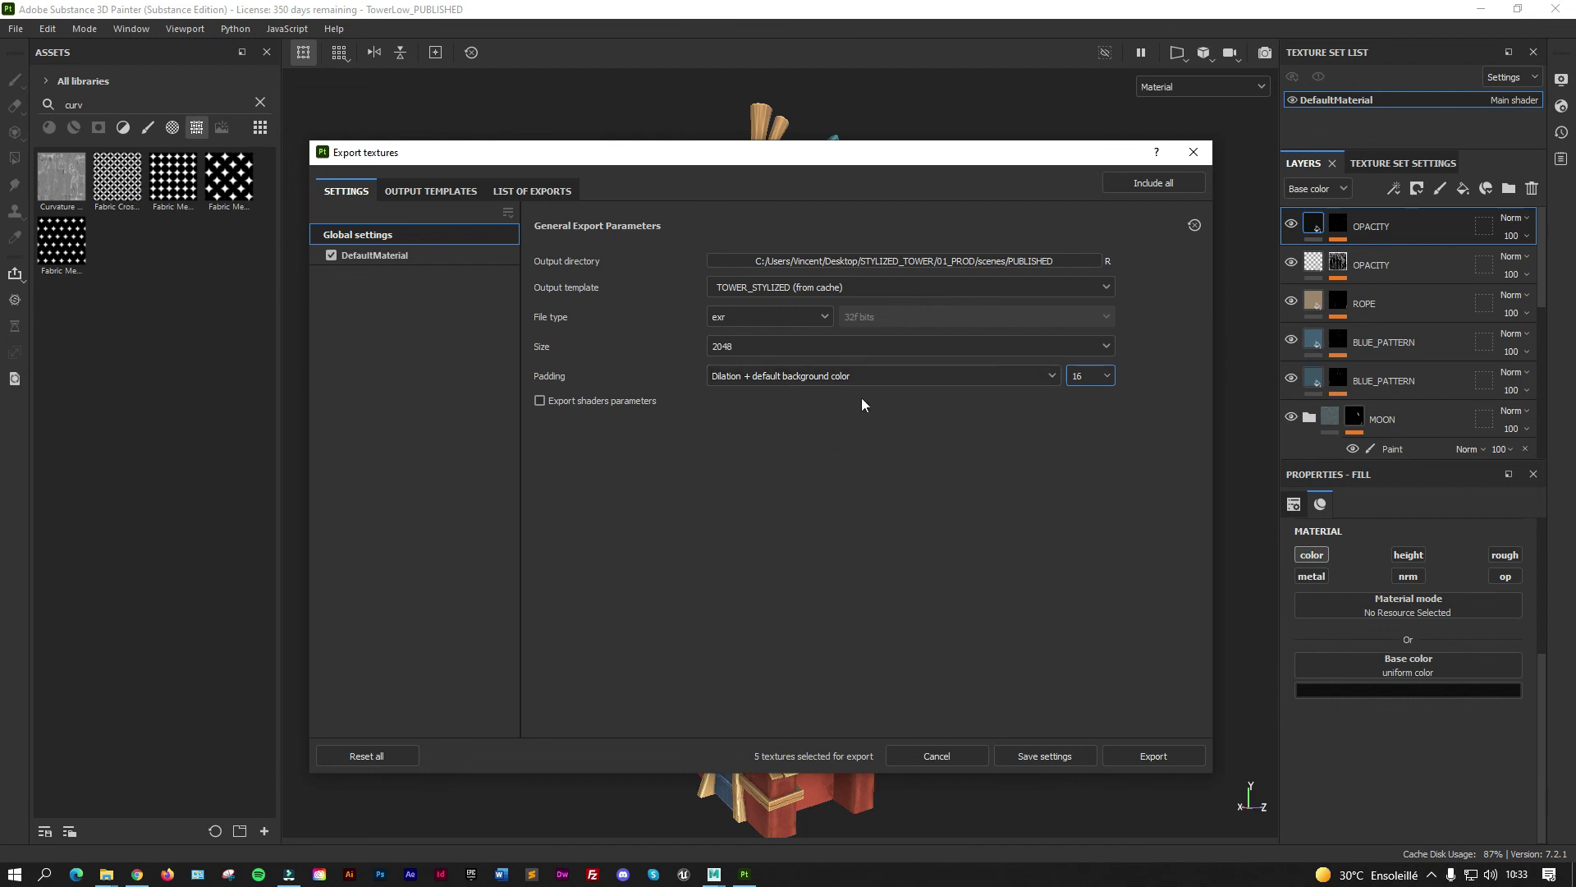
pyautogui.click(570, 400)
# Export the textures and view Tower.fbx and the five EXR maps in the PUBLISHED folder.
pyautogui.moveTo(950, 156); pyautogui.dragTo(939, 154)
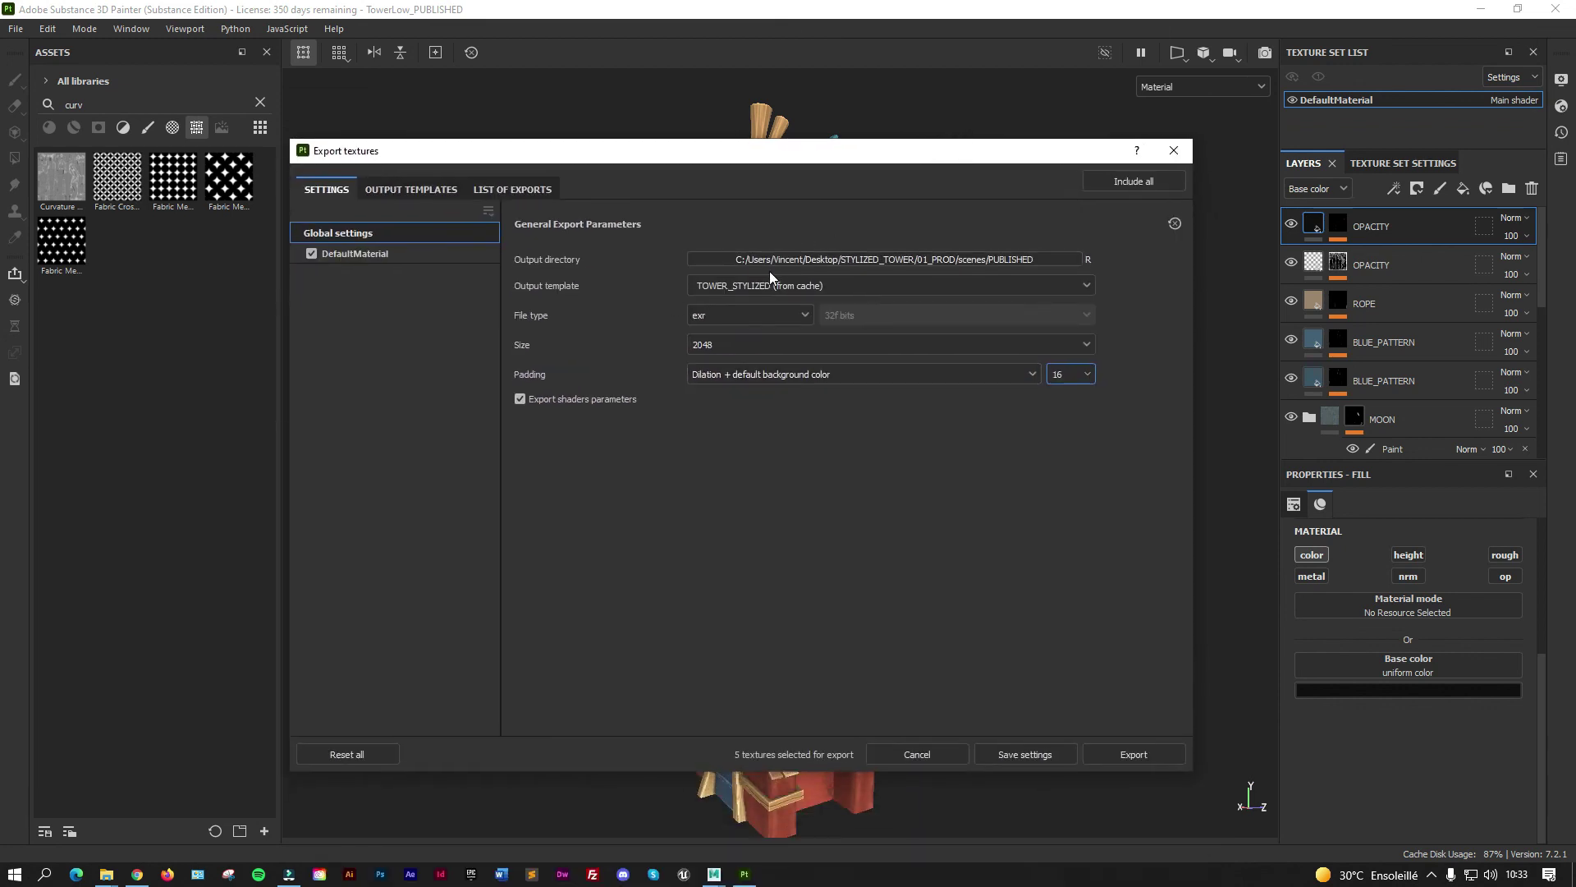
pyautogui.moveTo(870, 150); pyautogui.dragTo(889, 335)
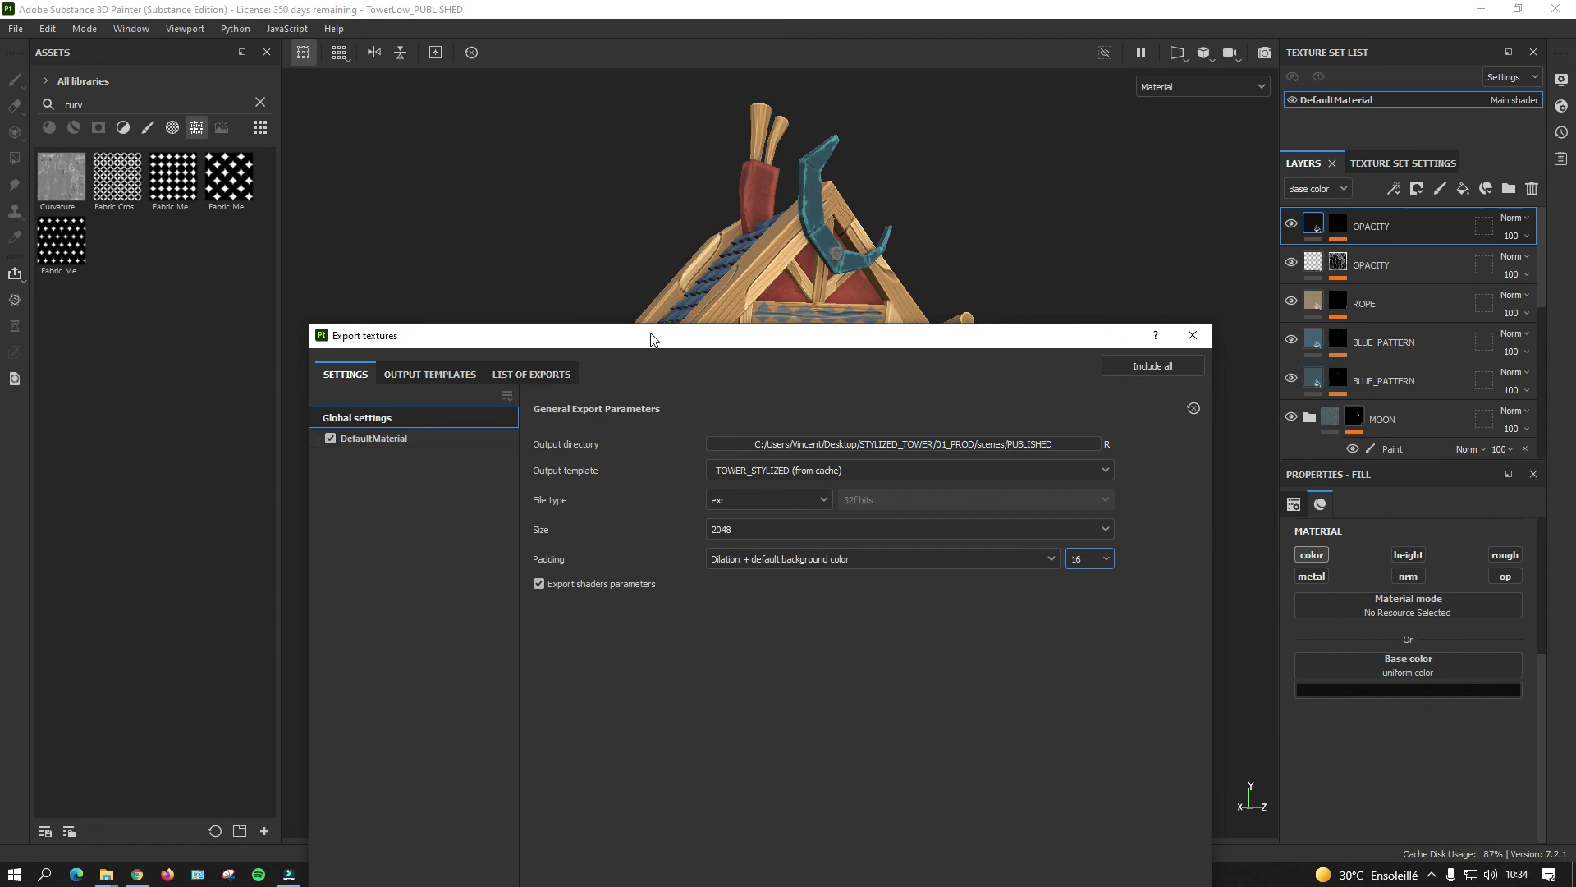
pyautogui.moveTo(651, 337); pyautogui.dragTo(665, 161)
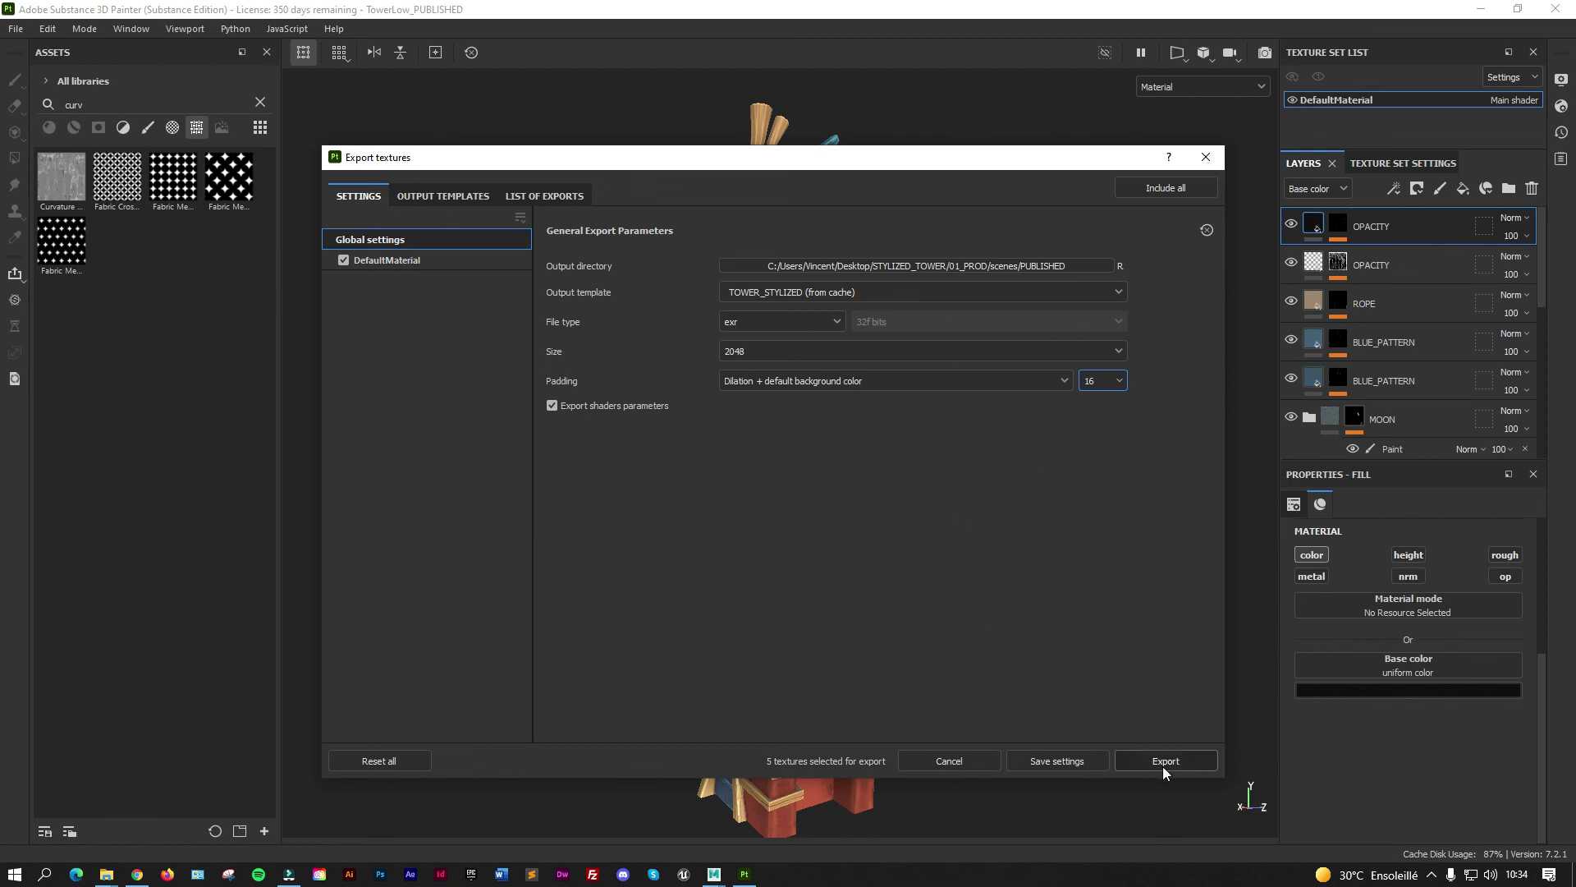
pyautogui.click(938, 751)
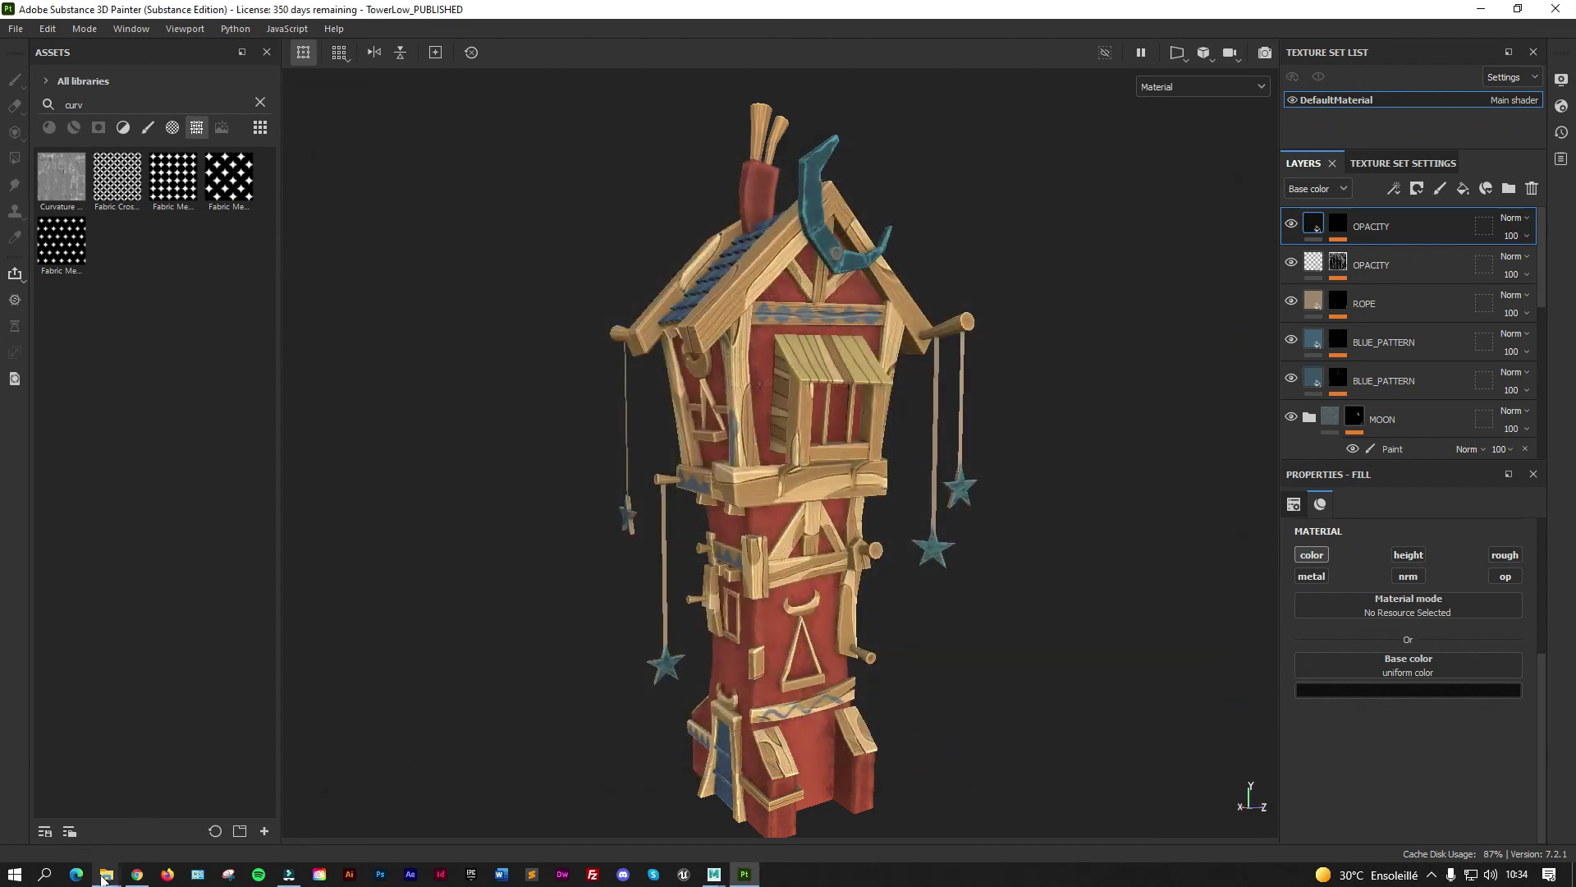
pyautogui.moveTo(106, 874)
pyautogui.click(57, 813)
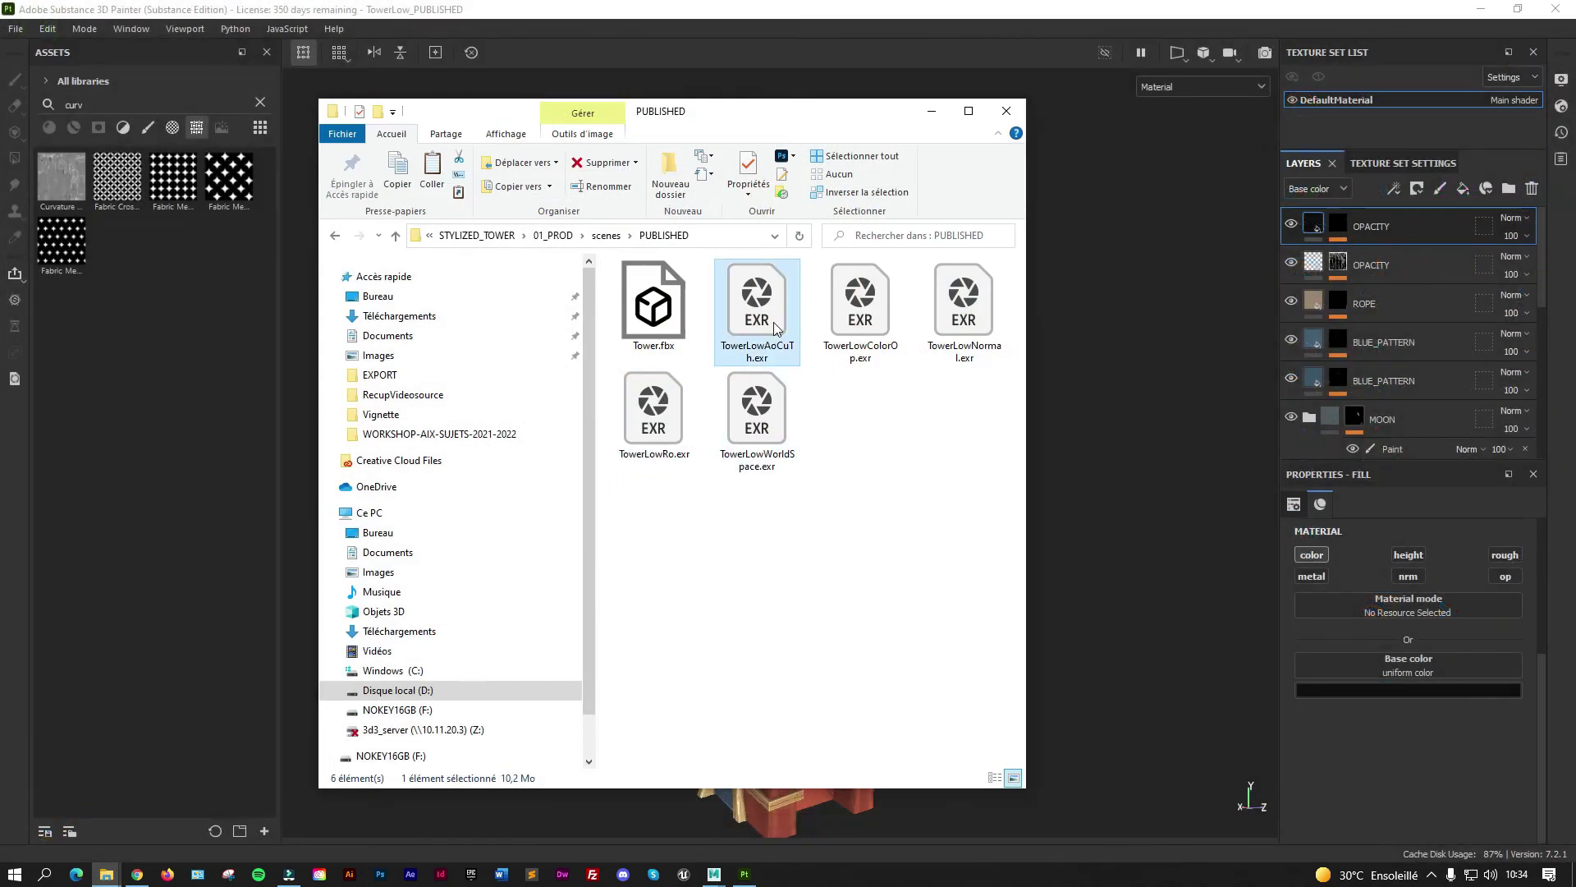
pyautogui.click(932, 466)
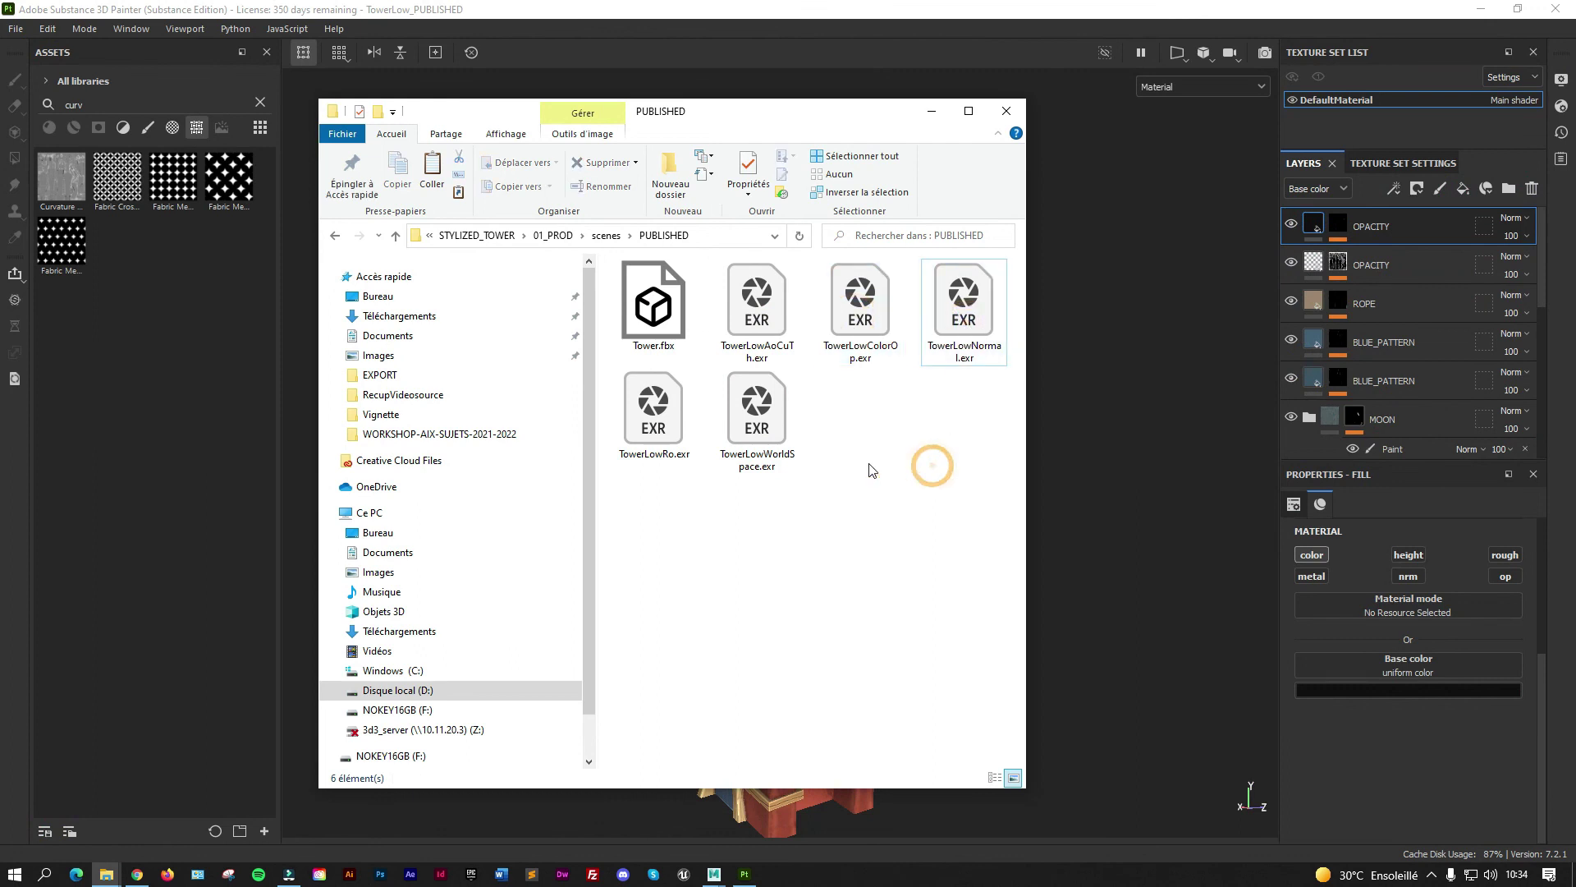